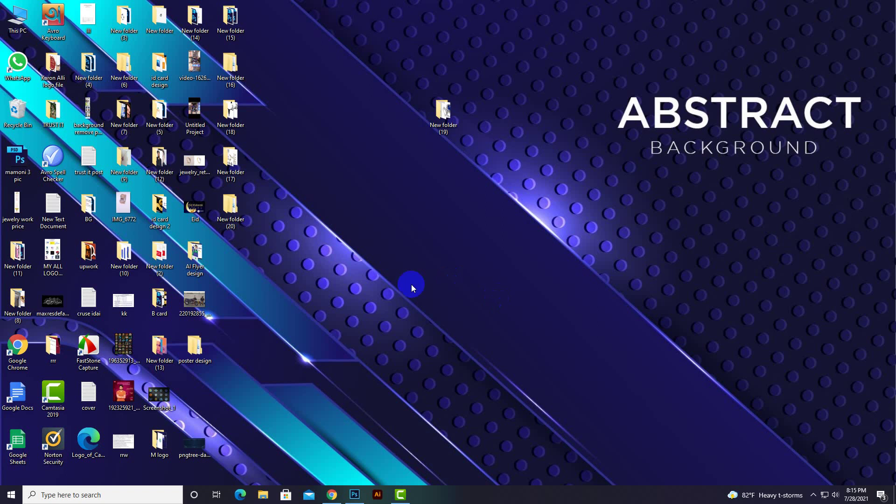
Refresh the desktop three times, then bring Photoshop with the diamond ring photo to the front
right_click(373, 164)
left_click(393, 186)
right_click(379, 149)
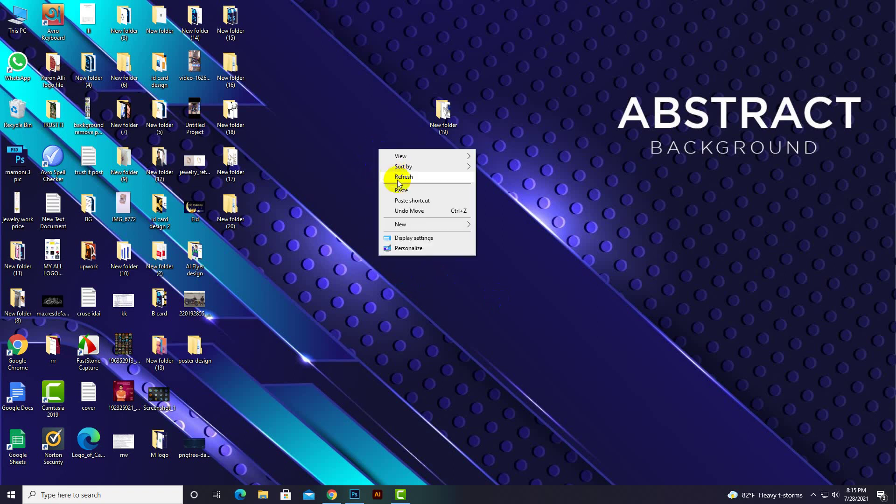
left_click(387, 177)
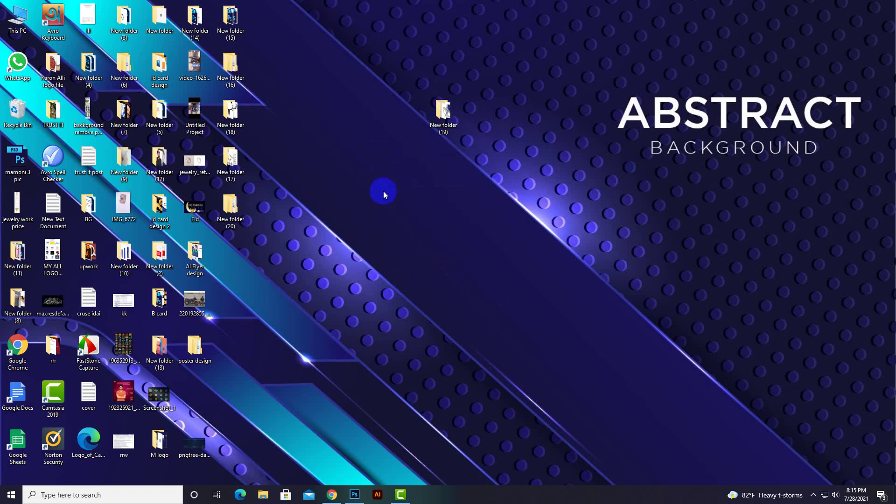
right_click(326, 118)
left_click(346, 145)
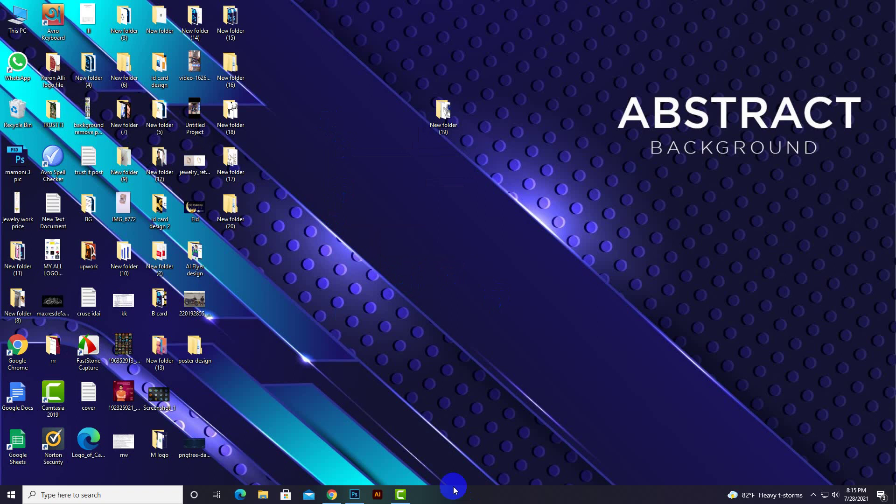
left_click(355, 493)
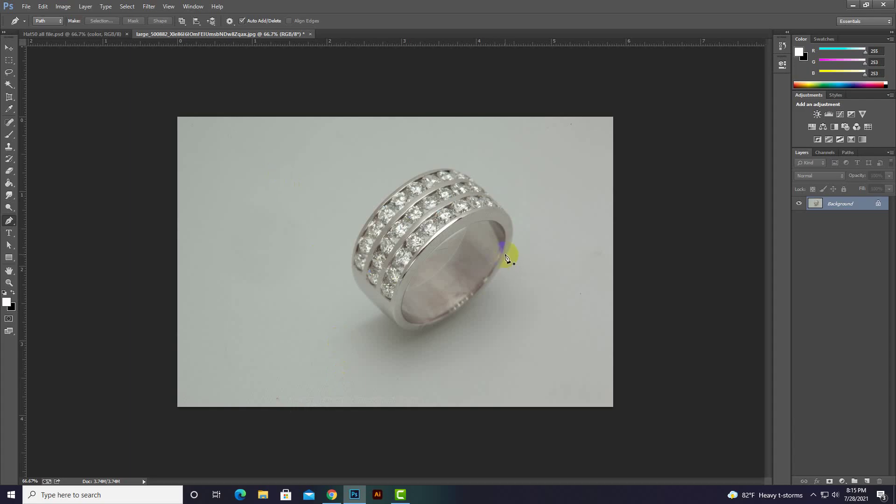
Zoom in and out on the ring photo, settling at 200% to examine the band edges
scroll(504, 254, "up", 2)
scroll(505, 254, "up", 2)
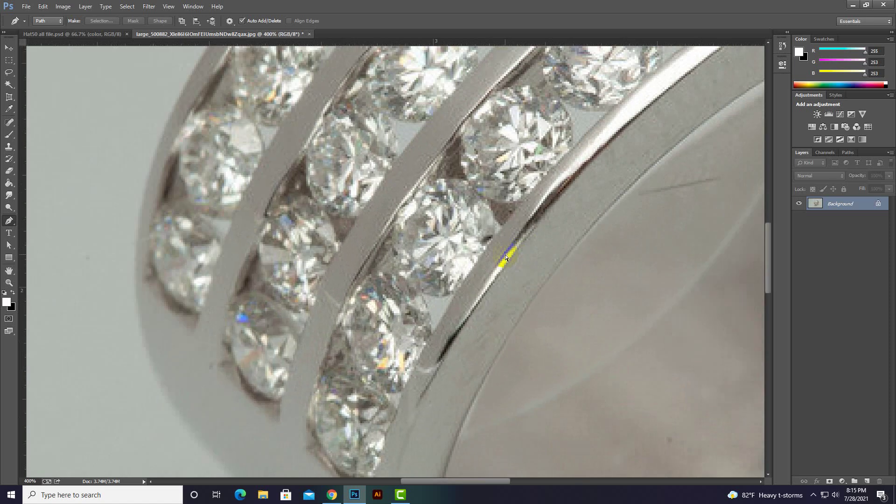
scroll(505, 254, "down", 2)
scroll(505, 254, "down", 2)
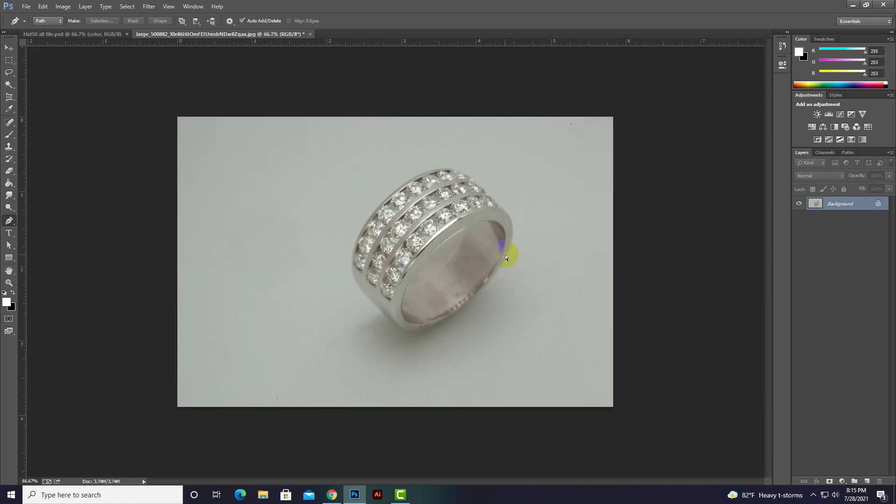
scroll(505, 254, "up", 1)
scroll(505, 254, "down", 1)
scroll(505, 254, "up", 1)
scroll(505, 253, "up", 1)
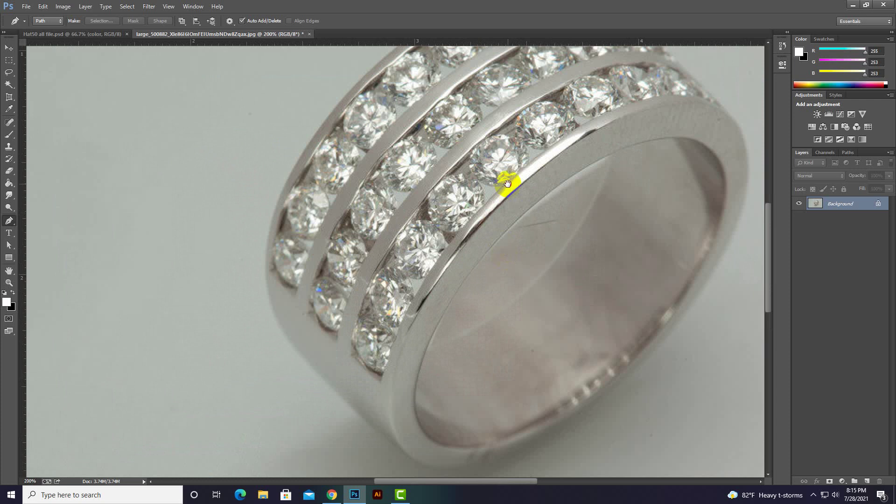
Place the first curved pen anchors along the ring's inner band edge, panning between points
mouse_move(512, 180)
left_mouse_down()
mouse_move(351, 153)
mouse_move(354, 231)
left_mouse_up()
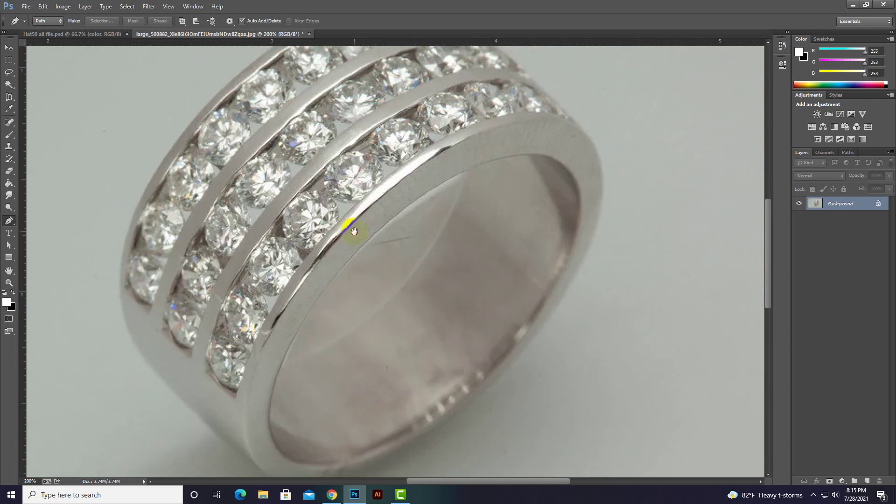
left_click(286, 367)
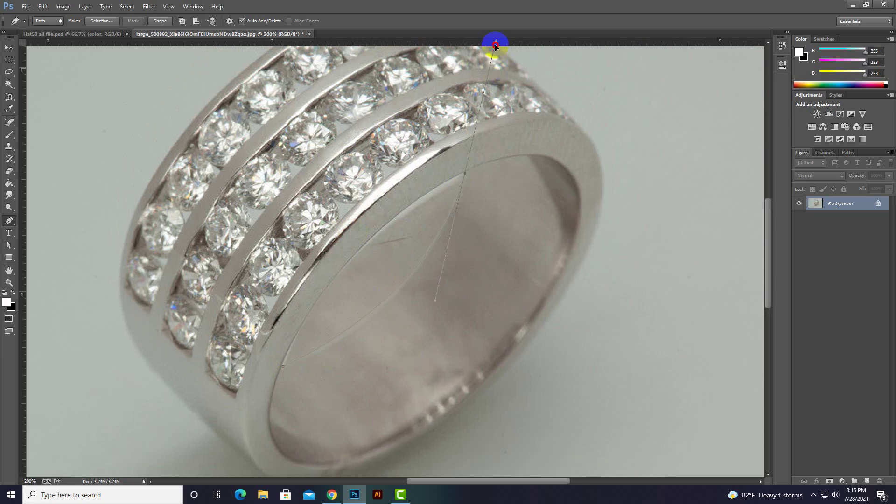
left_click_drag(482, 110, 522, 100)
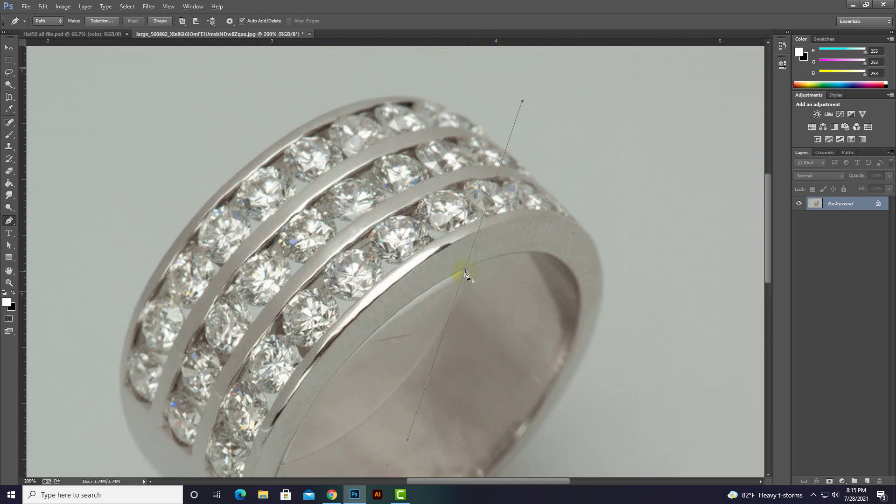
left_click_drag(406, 299, 446, 97)
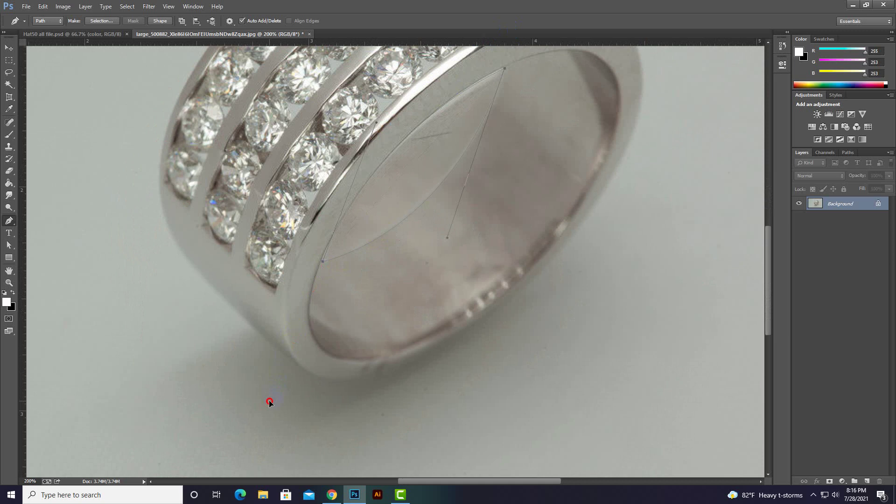
left_click_drag(300, 164, 310, 296)
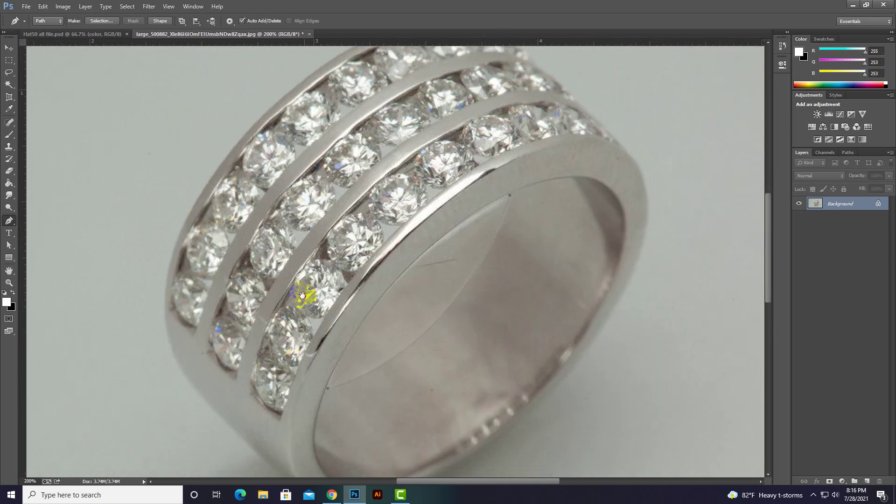
left_click_drag(314, 210, 300, 256)
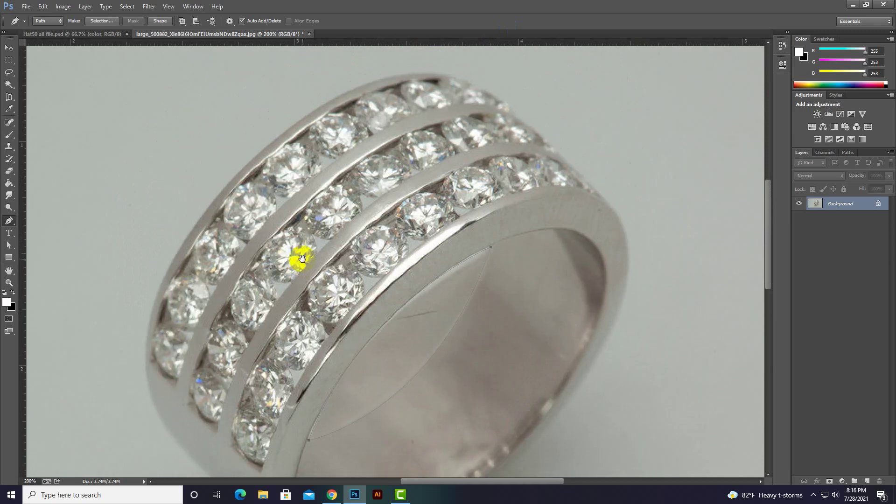
Add curved pen anchors down the ring's right outer edge
left_click(459, 78)
left_click_drag(525, 132, 514, 115)
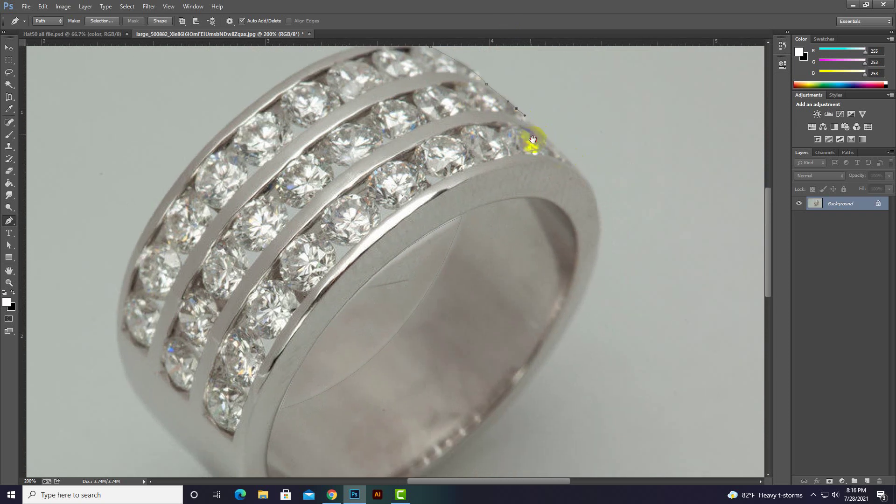
left_click_drag(559, 167, 534, 161)
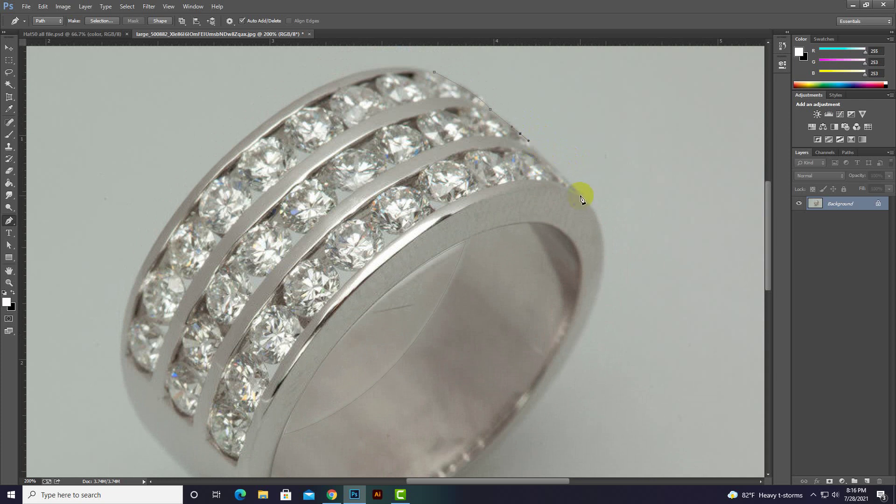
left_click_drag(585, 199, 598, 214)
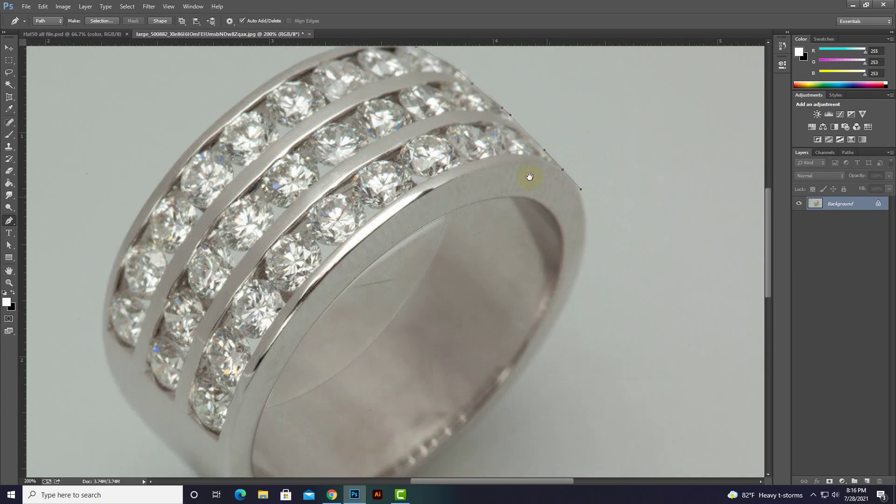
left_click_drag(547, 202, 508, 150)
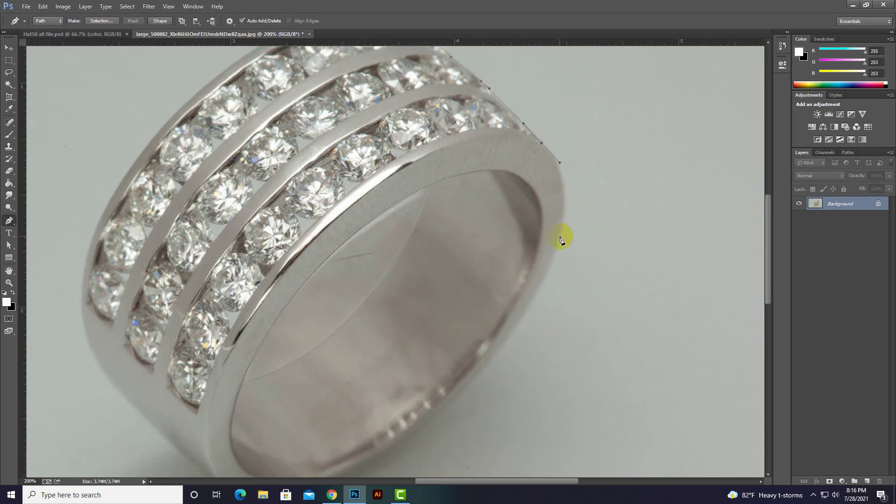
mouse_move(560, 236)
left_mouse_down()
mouse_move(549, 291)
mouse_move(544, 220)
left_mouse_up()
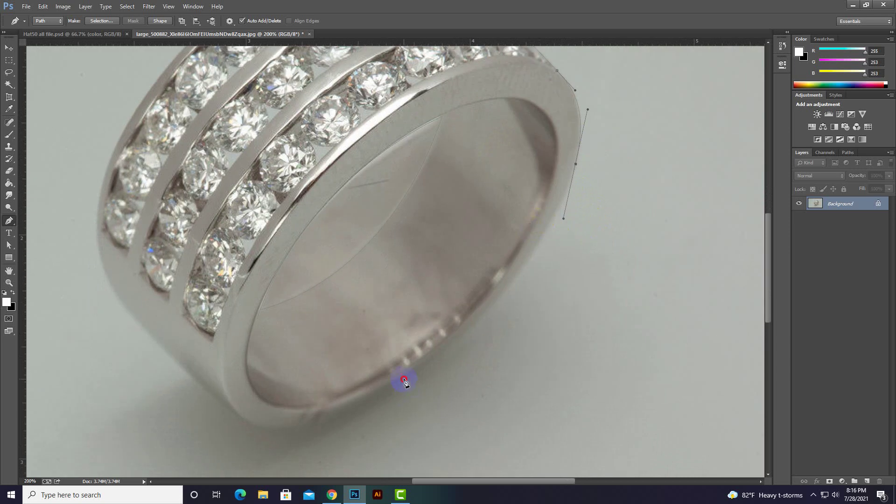
Continue the path along the ring's bottom, up its left side and over the top curve
mouse_move(404, 379)
left_mouse_down()
mouse_move(360, 414)
mouse_move(325, 379)
left_mouse_up()
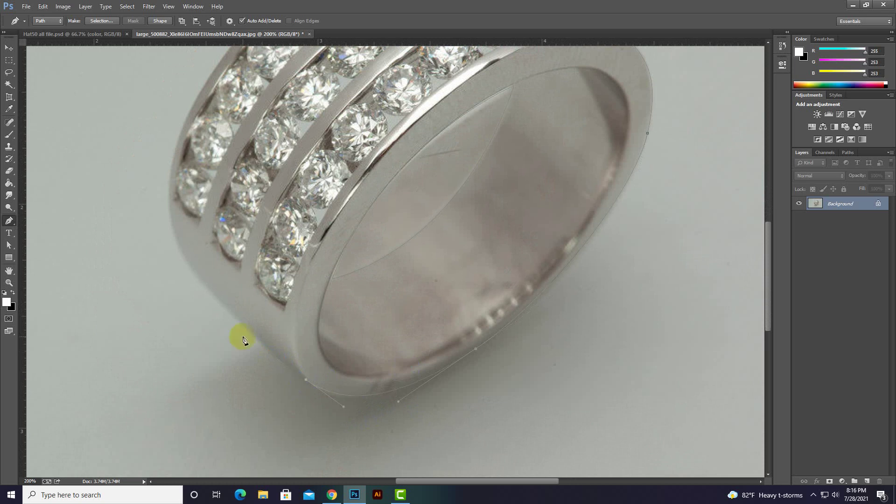
left_click_drag(180, 244, 153, 186)
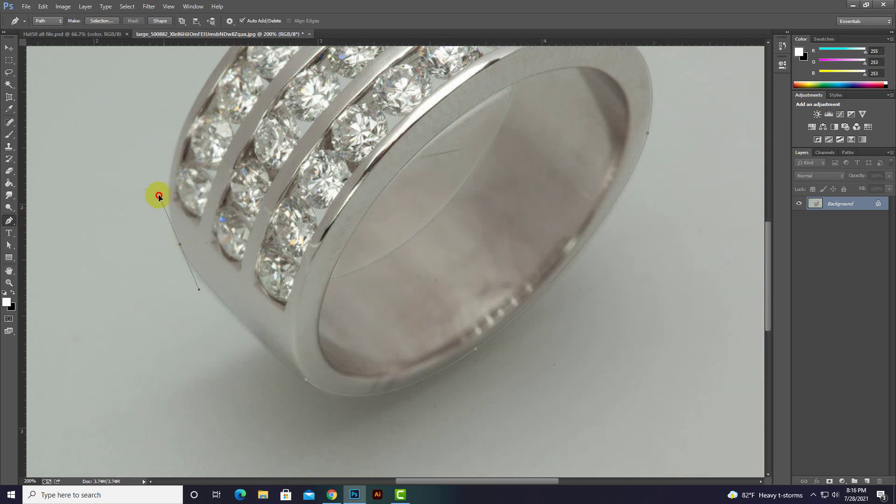
scroll(159, 200, "up", 5)
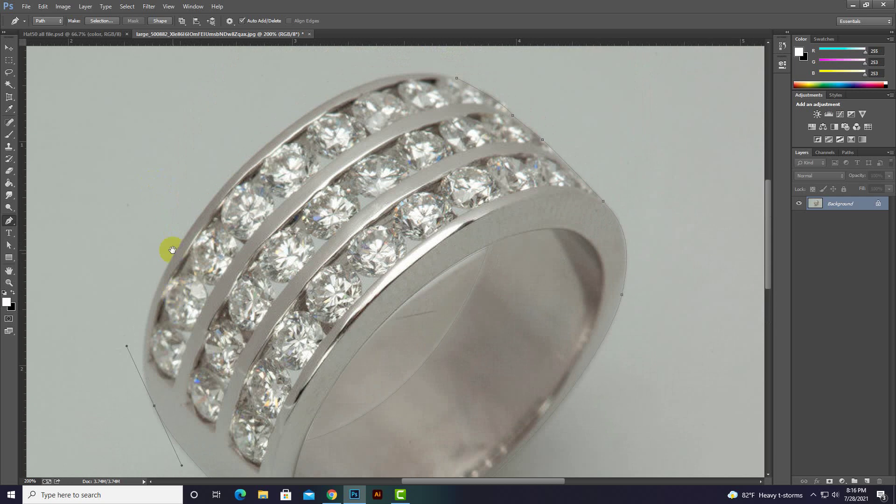
left_click_drag(180, 246, 196, 214)
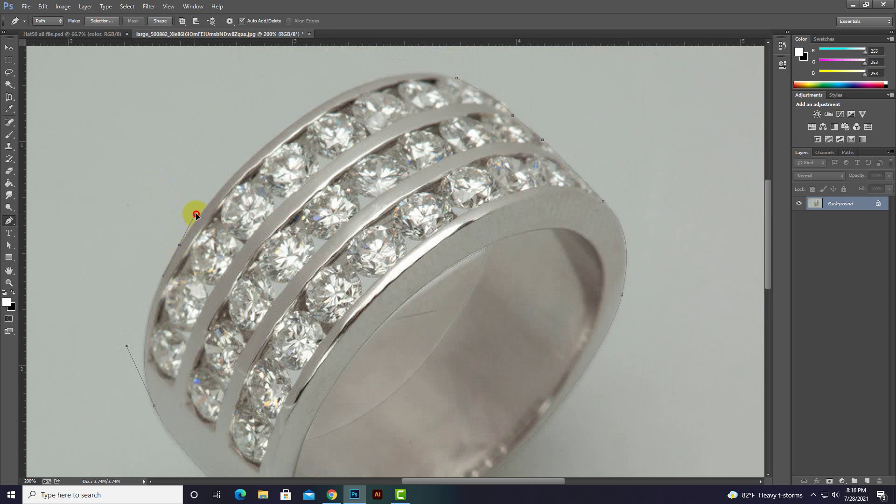
left_click_drag(301, 146, 247, 190)
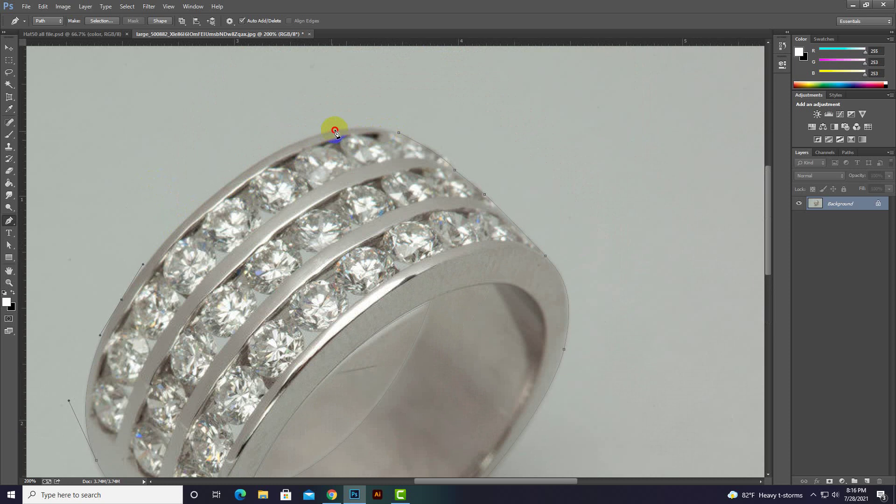
left_click_drag(331, 131, 429, 110)
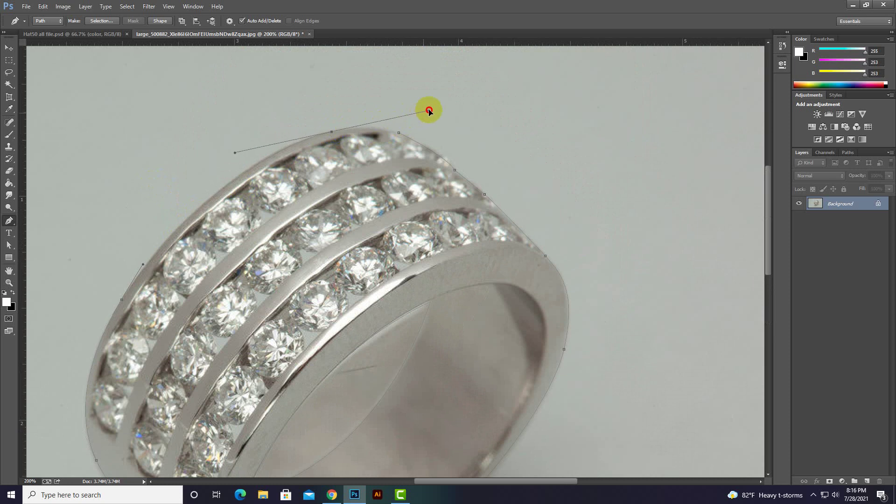
left_click(331, 132, "alt")
left_click_drag(400, 135, 427, 145)
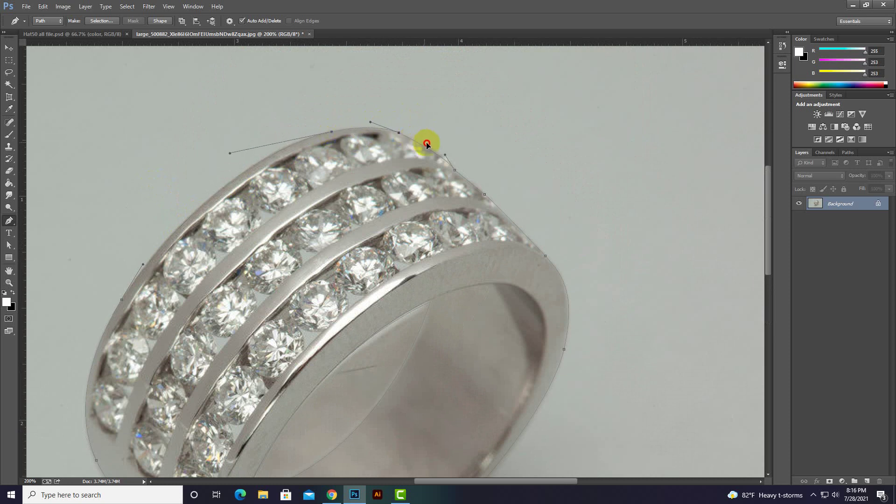
Duplicate the Background and add a white-filled Layer 1 beneath Background copy
right_click(399, 167)
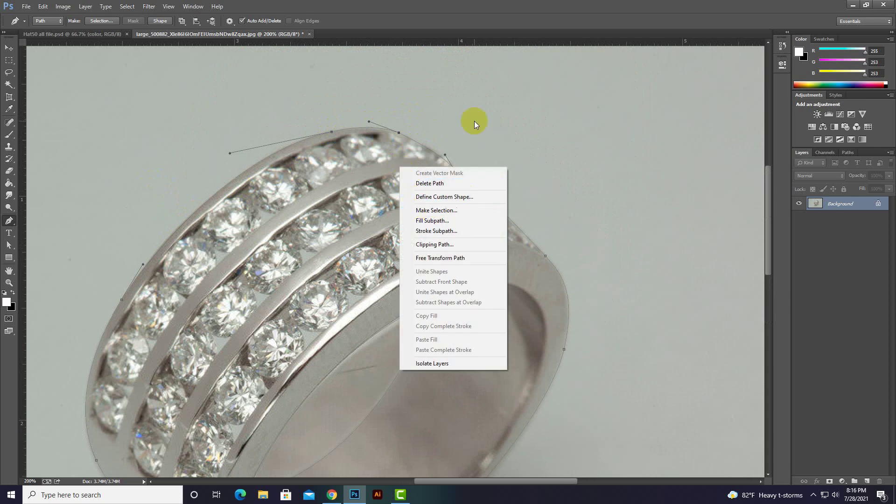
left_click(556, 23)
mouse_move(814, 206)
left_mouse_down()
mouse_move(844, 483)
mouse_move(866, 481)
left_mouse_up()
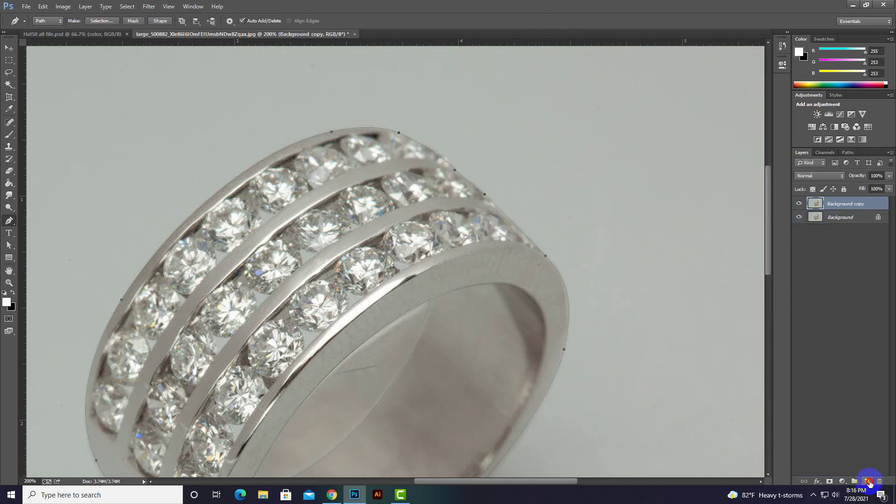
left_click(866, 480)
left_click_drag(831, 213, 831, 200)
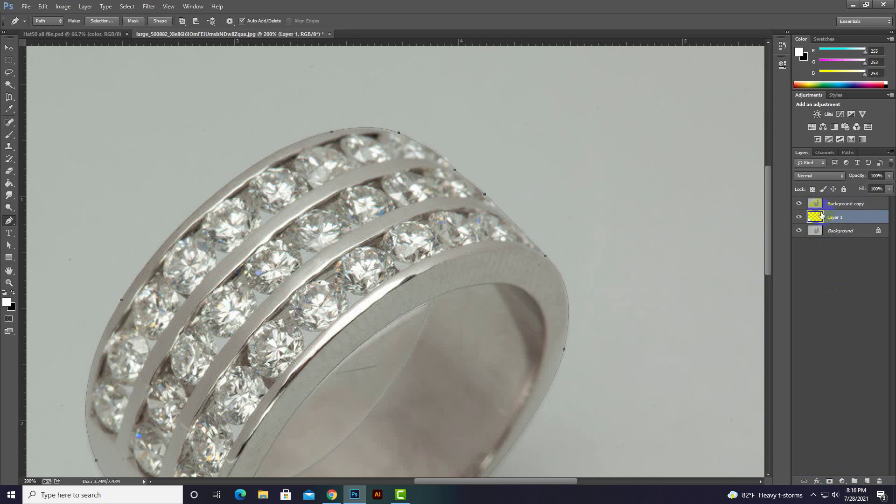
left_click(10, 183)
left_click(245, 109)
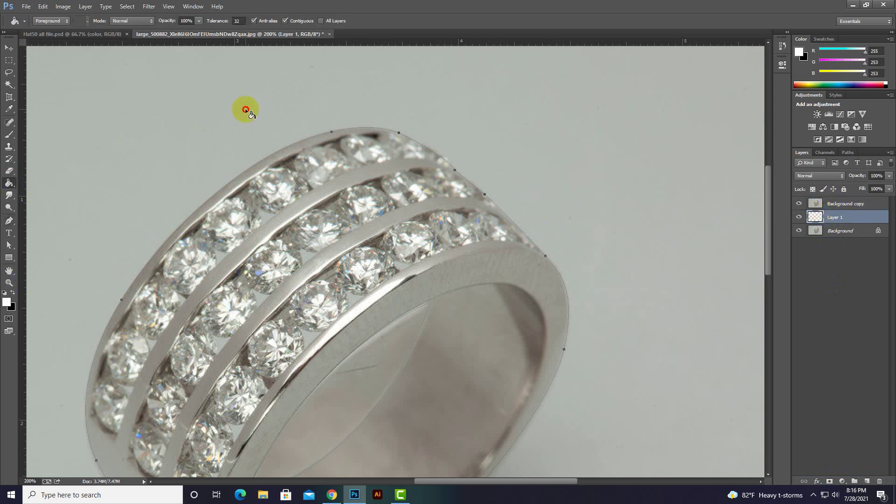
left_click(836, 202)
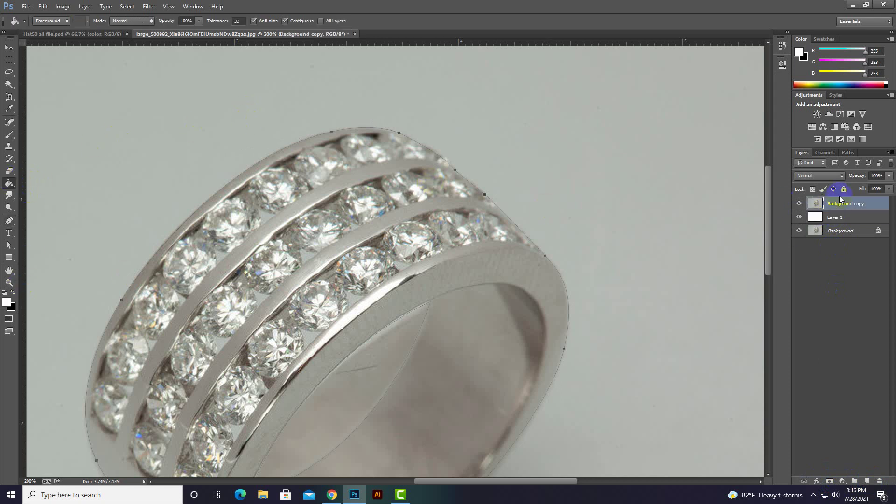
Save the ring's work path as Path 3
left_click(848, 152)
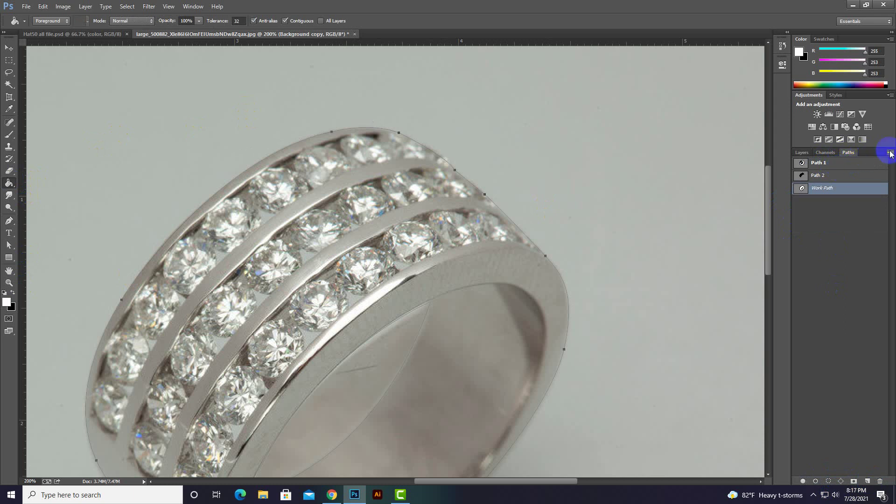
left_click(890, 152)
left_click(858, 155)
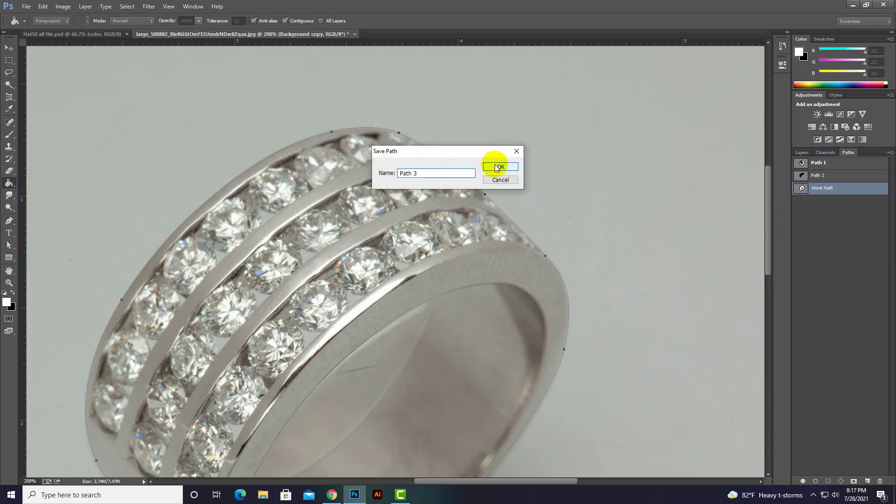
left_click(492, 168)
right_click(492, 170)
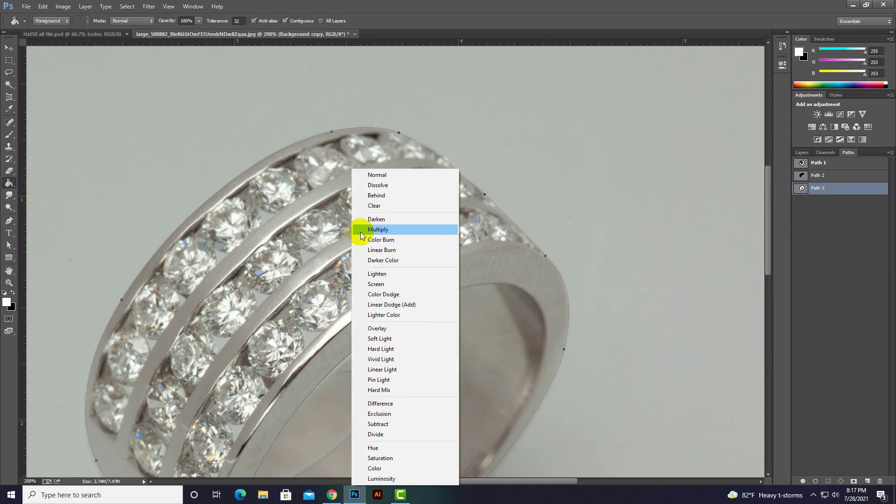
left_click(337, 166)
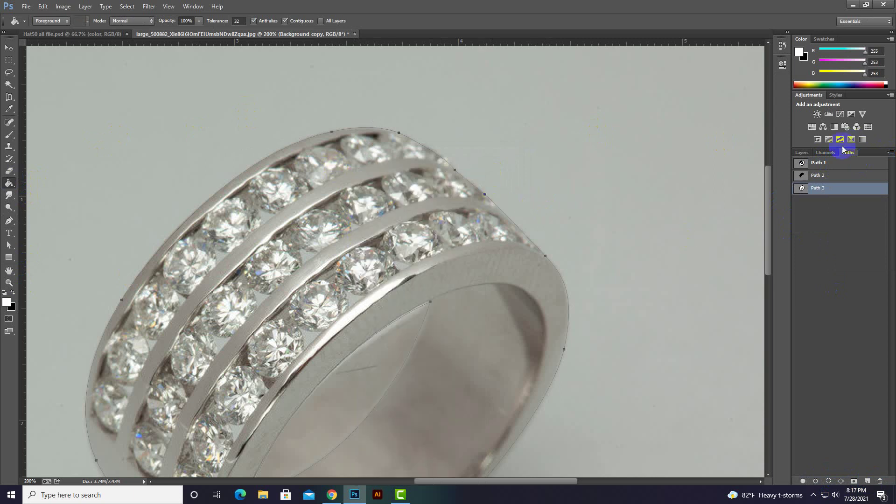
left_click(8, 48)
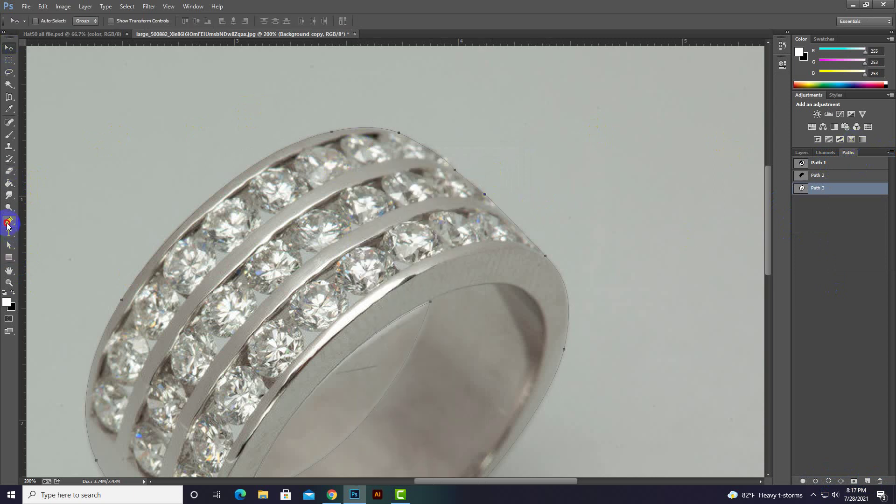
left_click(9, 220)
Make a selection from Path 3, invert it and clear the grey background to white
right_click(314, 255)
left_click(335, 299)
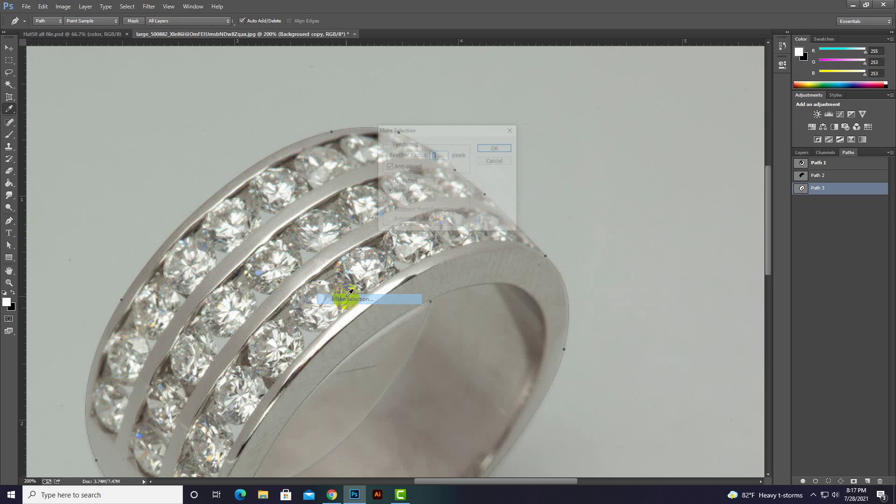
left_click(499, 148)
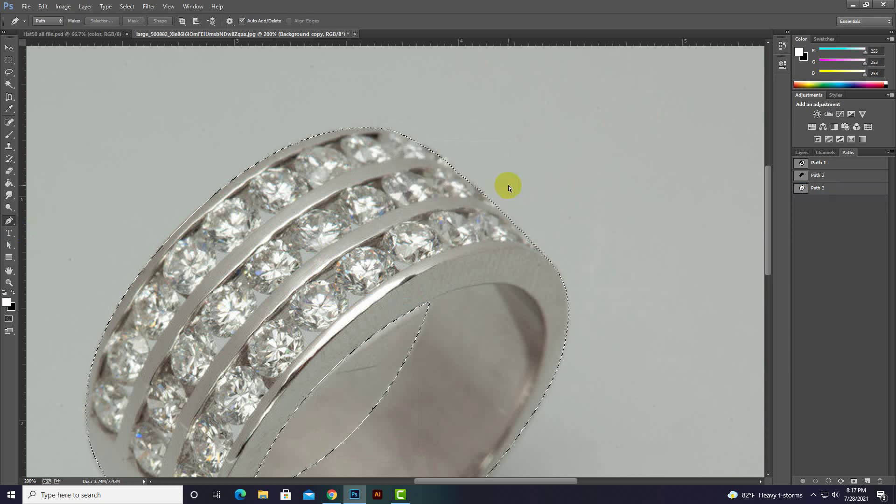
key("ctrl+shift+i")
key("Delete")
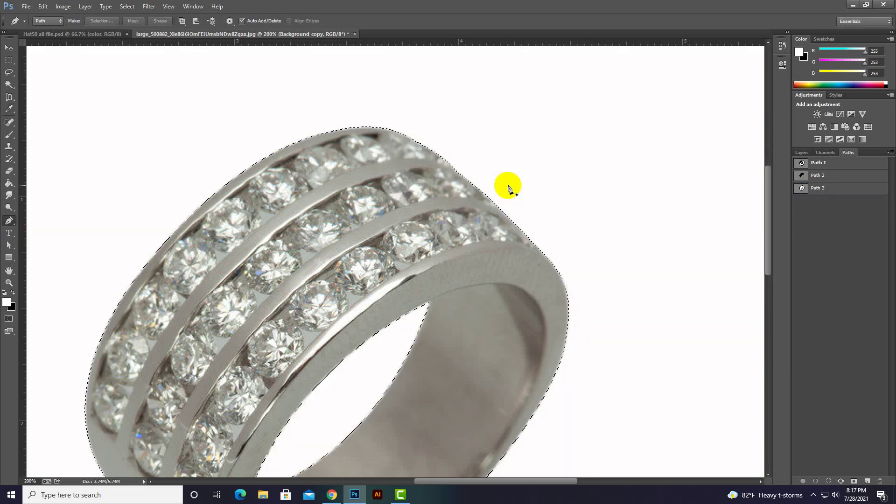
Fit the image in the window and move the ring left toward the page centre
key("ctrl+0")
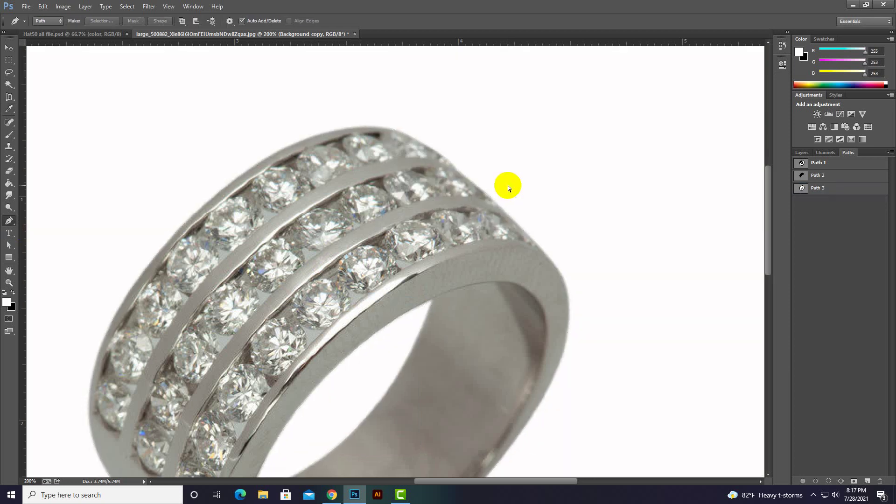
left_click(9, 48)
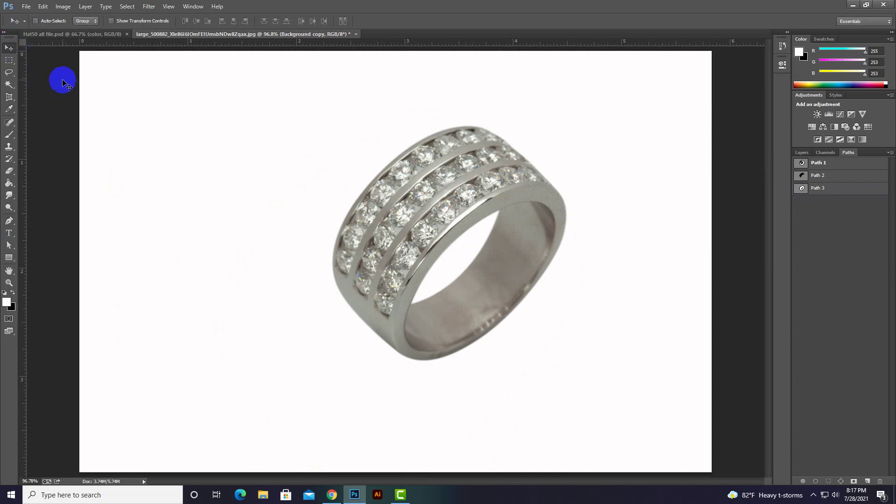
left_click_drag(462, 214, 392, 210)
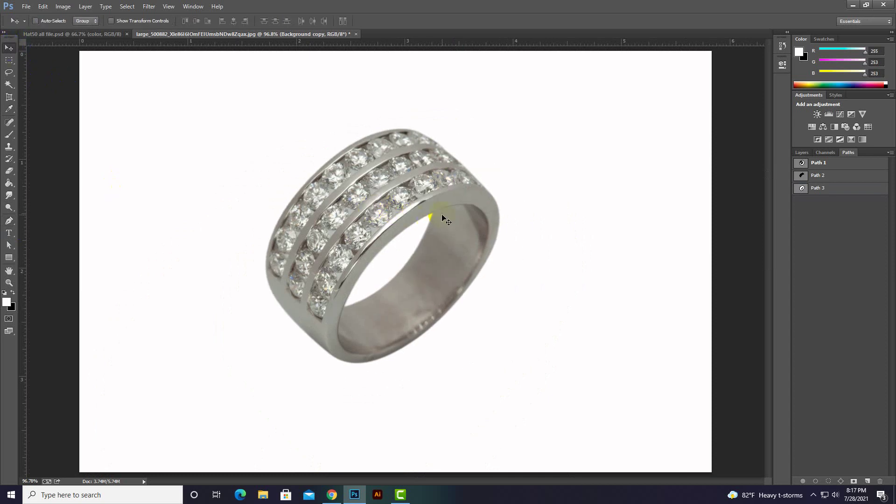
left_click(801, 152)
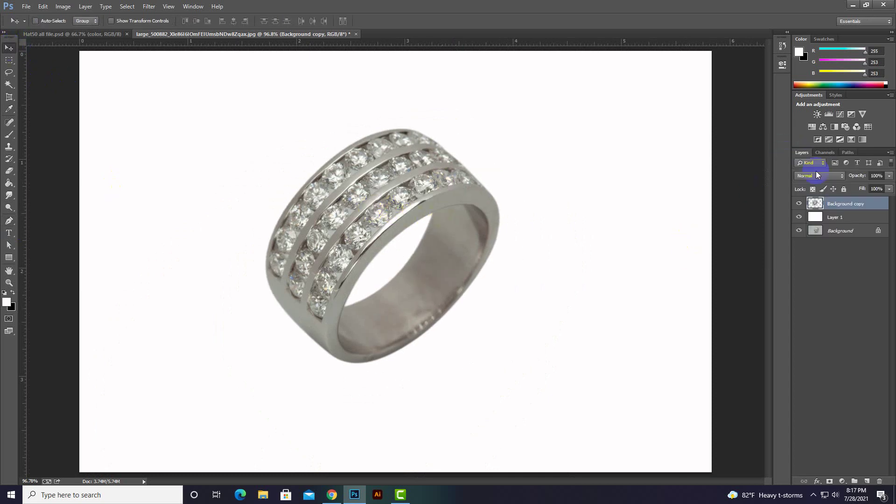
Add a Brightness/Contrast adjustment at Brightness 31 and merge it into the ring layer
left_click(817, 114)
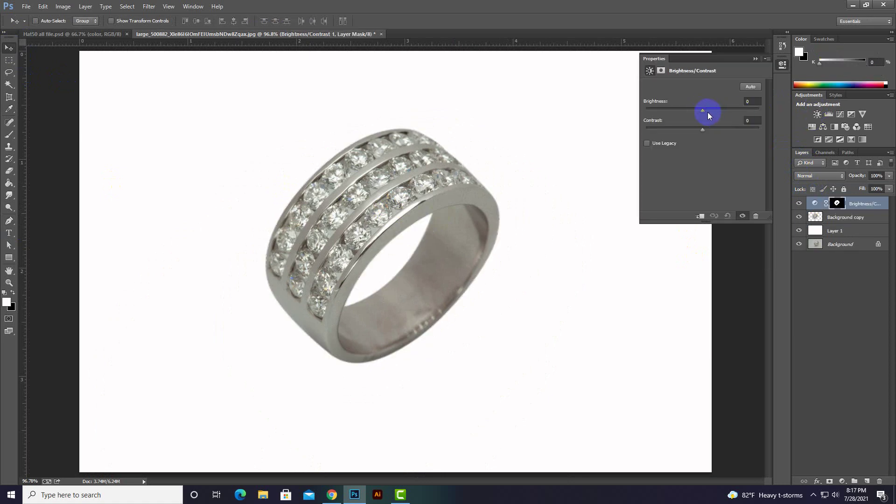
left_click_drag(702, 111, 713, 109)
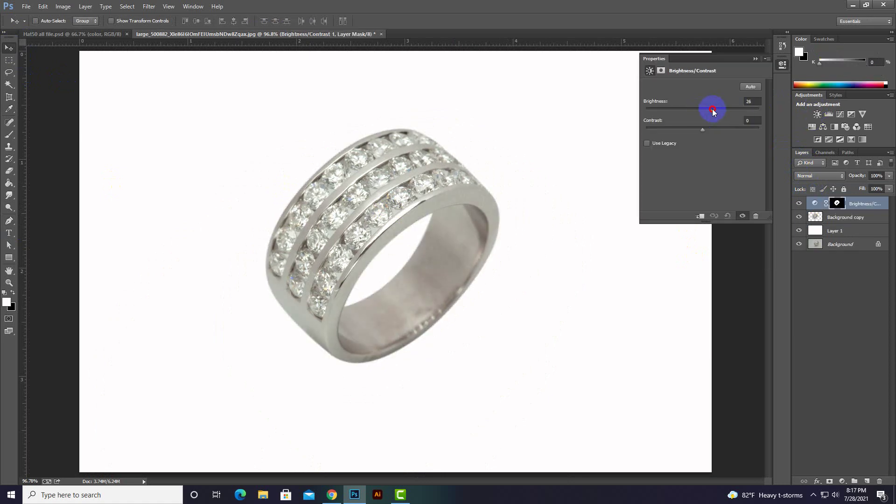
left_click(758, 58)
left_click(799, 203)
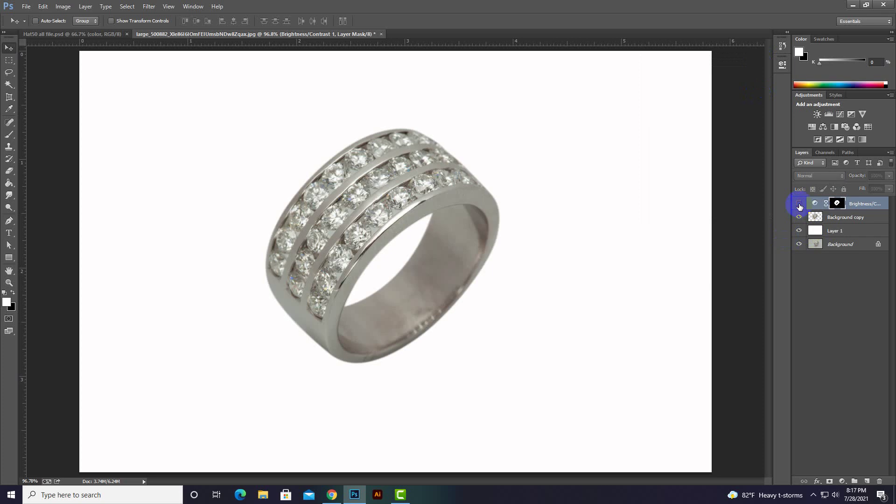
left_click(842, 218, "shift")
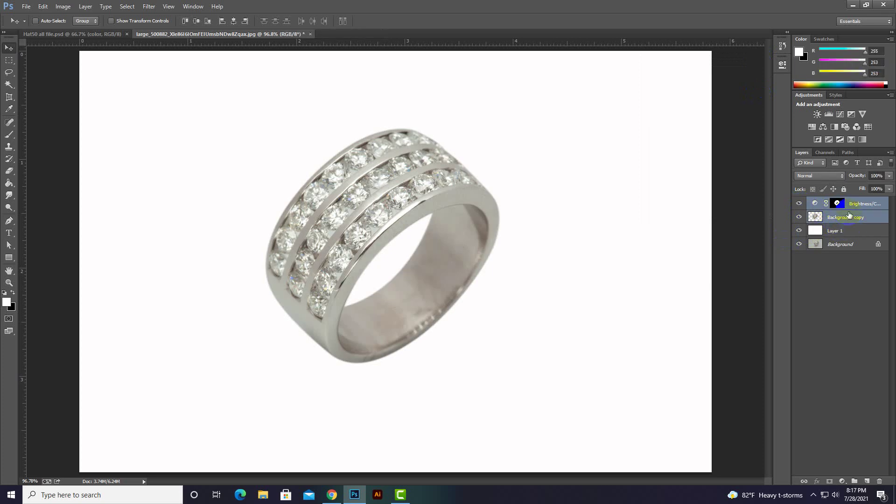
key("ctrl+e")
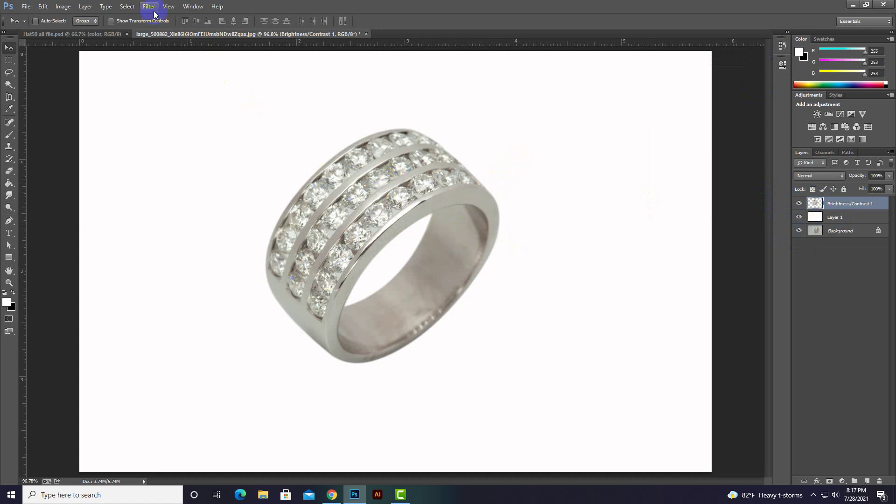
Apply Camera Raw Filter to the ring selection with Saturation -100 and Temperature +11
left_click(814, 203, "ctrl")
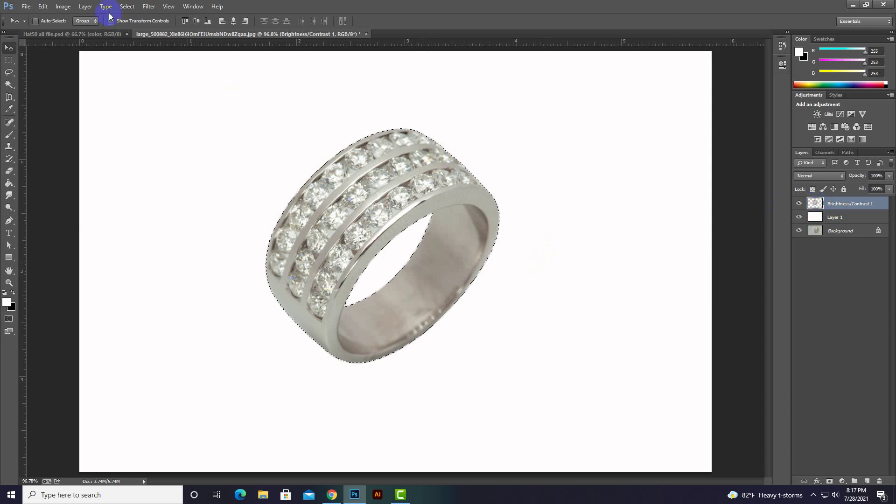
left_click(149, 6)
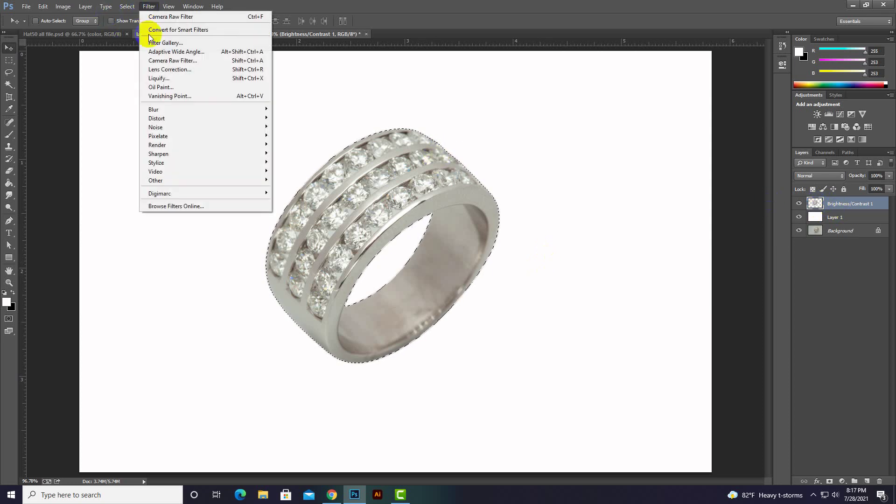
left_click(157, 62)
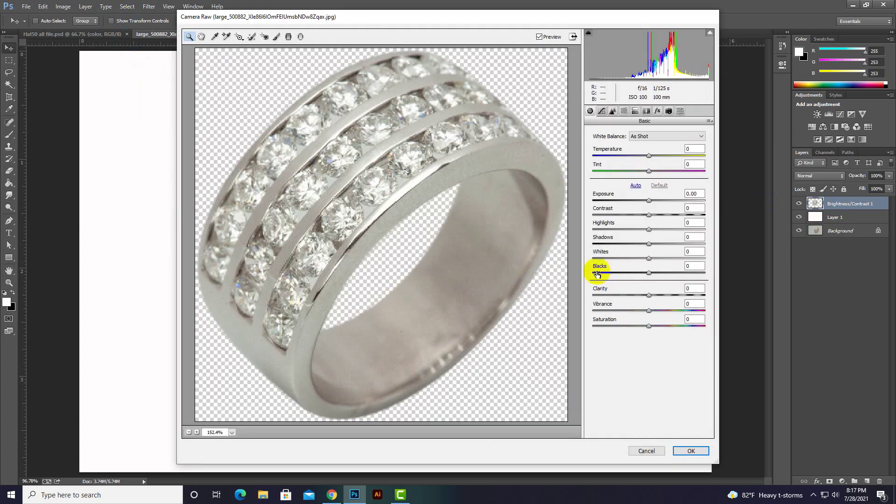
left_click_drag(649, 325, 590, 327)
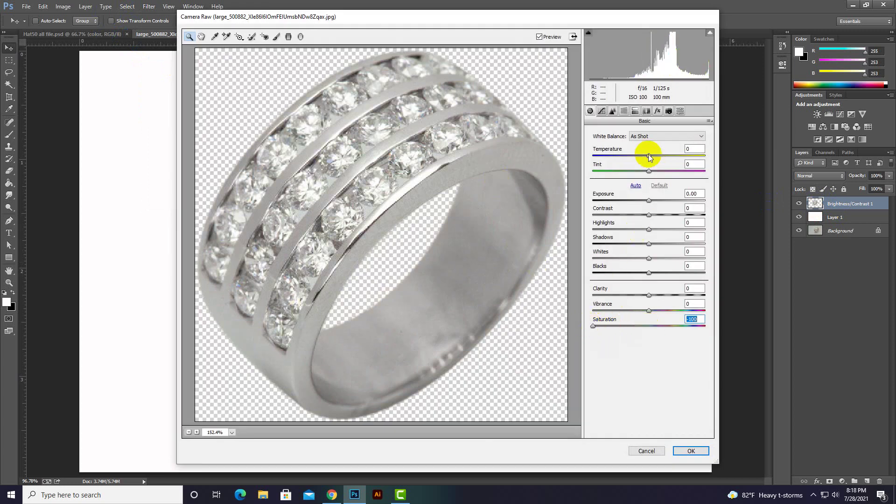
left_click_drag(648, 155, 652, 155)
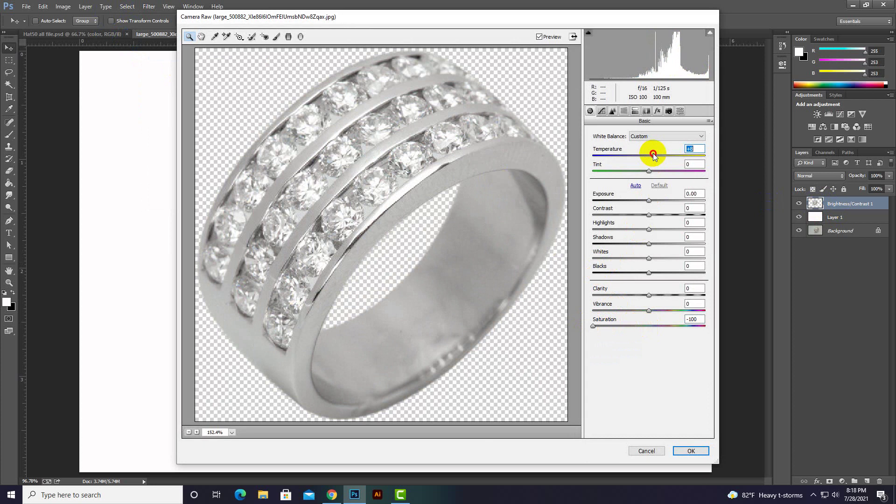
left_click_drag(654, 155, 655, 155)
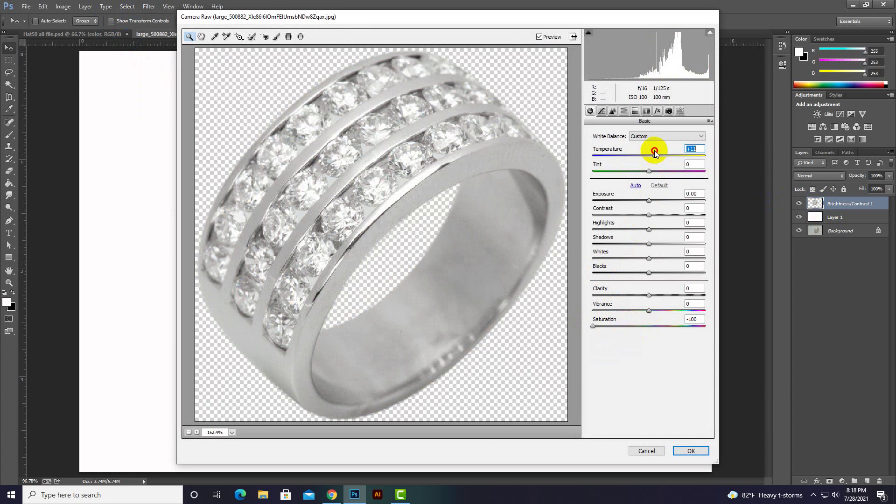
left_click_drag(649, 199, 647, 199)
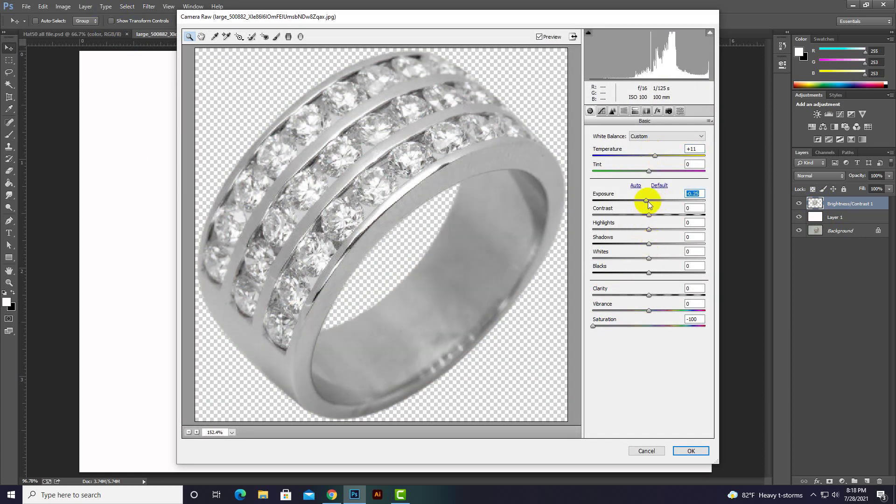
left_click_drag(648, 200, 651, 200)
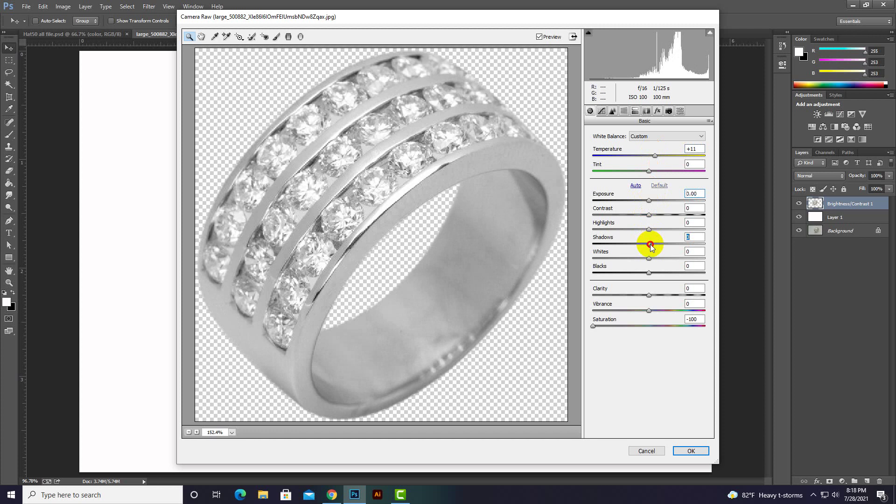
Set Shadows -28, lower Blacks, raise tone-curve Highlights to +18, and apply
left_click_drag(650, 243, 634, 243)
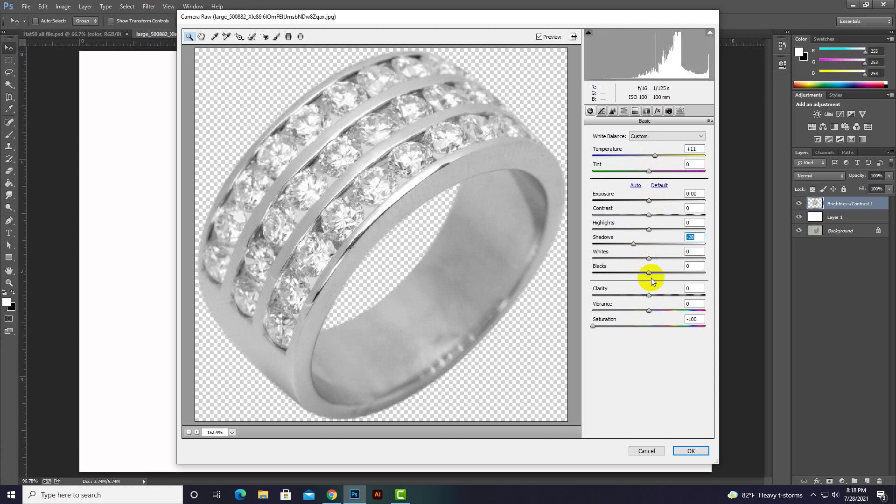
left_click_drag(650, 275, 625, 273)
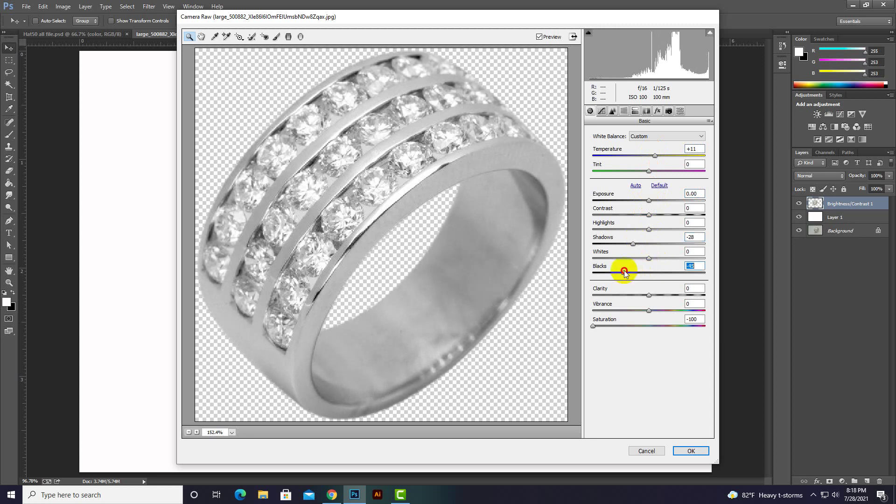
left_click(601, 110)
mouse_move(649, 279)
left_mouse_down()
mouse_move(659, 280)
mouse_move(643, 309)
mouse_move(655, 324)
left_mouse_up()
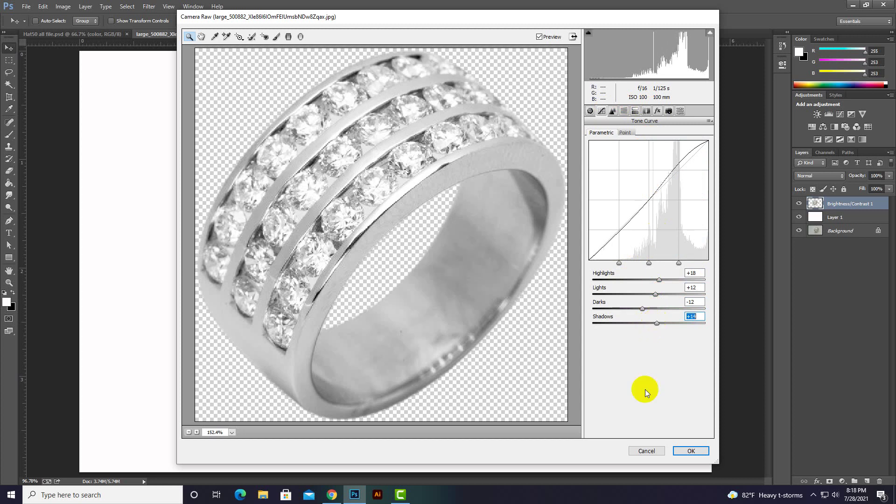
left_click(690, 451)
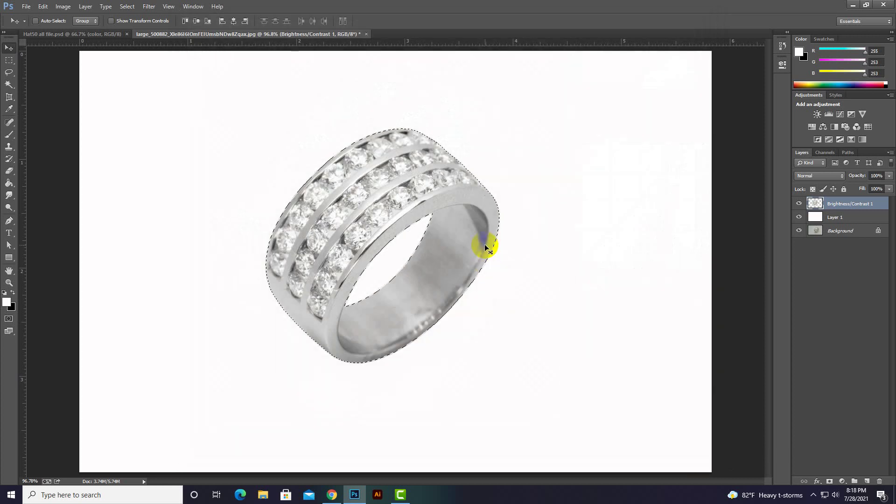
key("ctrl+d")
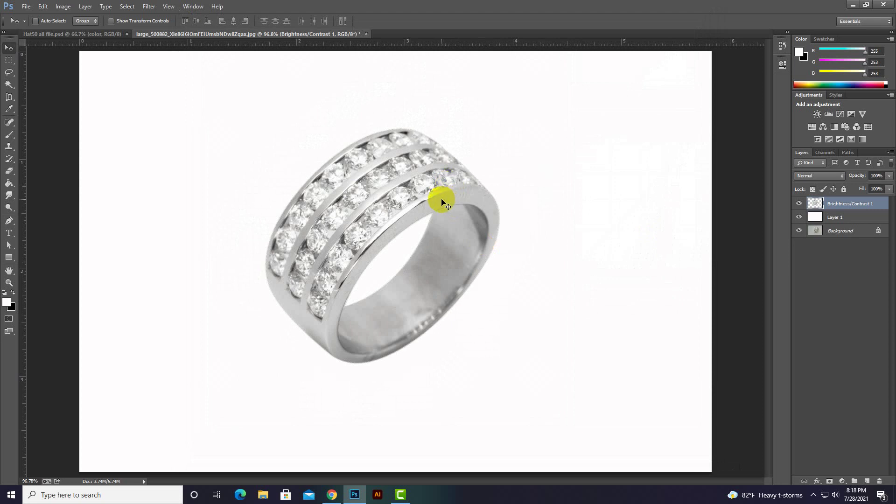
left_click(815, 204, "ctrl")
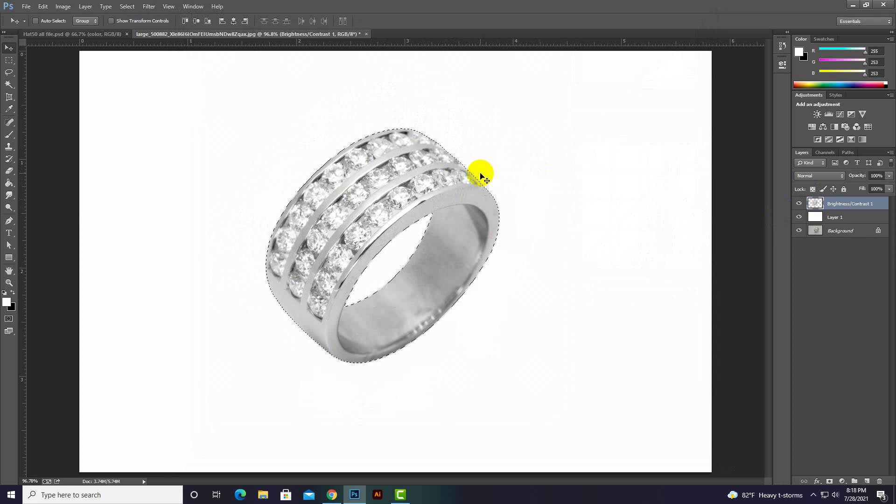
key("ctrl+plus")
key("ctrl+plus")
key("ctrl+plus")
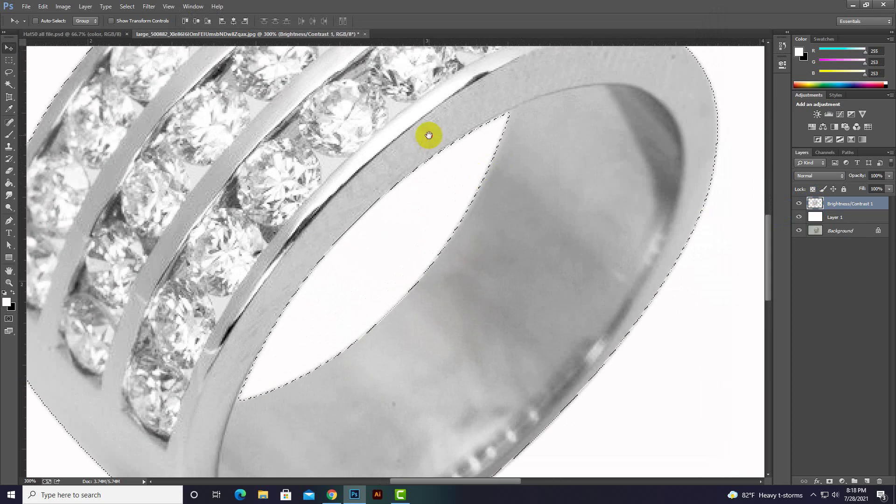
left_click_drag(427, 136, 494, 233)
mouse_move(456, 207)
left_mouse_down()
mouse_move(356, 176)
mouse_move(370, 226)
mouse_move(295, 226)
mouse_move(259, 290)
mouse_move(286, 356)
mouse_move(306, 310)
mouse_move(274, 299)
left_mouse_up()
left_click_drag(329, 320, 338, 326)
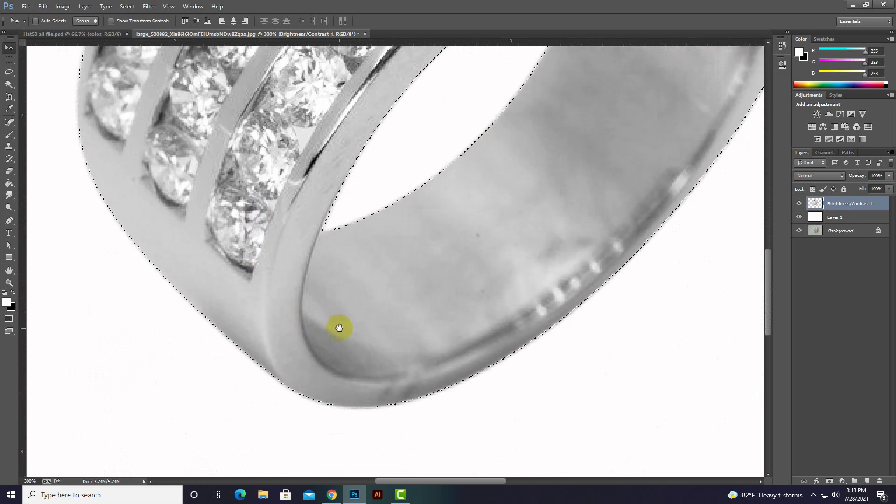
scroll(338, 326, "down", 1)
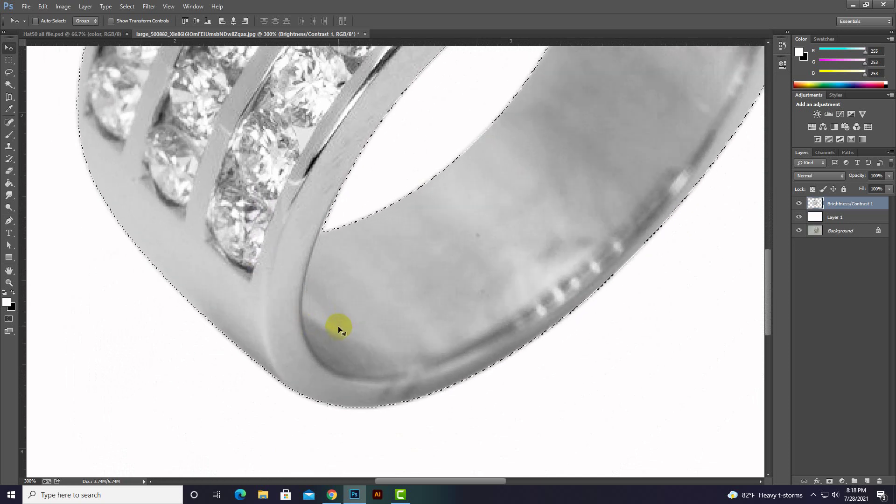
scroll(338, 326, "down", 1)
scroll(337, 326, "down", 1)
scroll(337, 326, "down", 1)
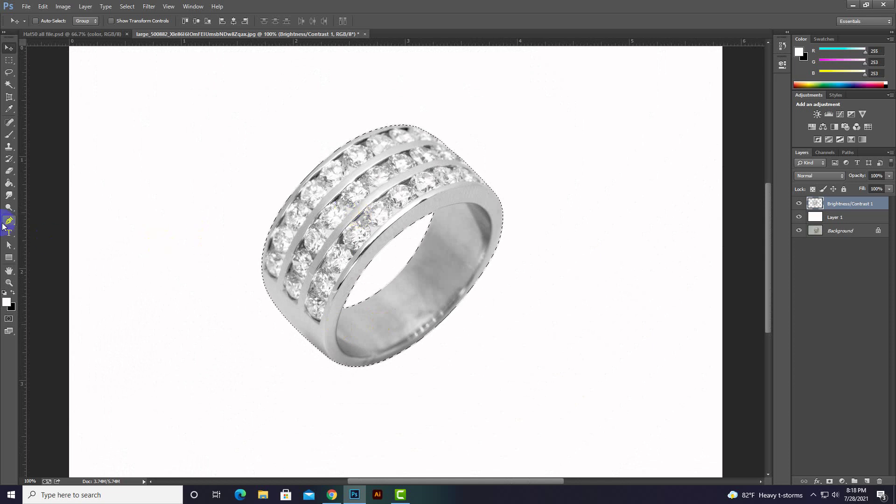
Zoom to 200% and start a pen path along the inner band's upper and right edges
left_click(8, 220)
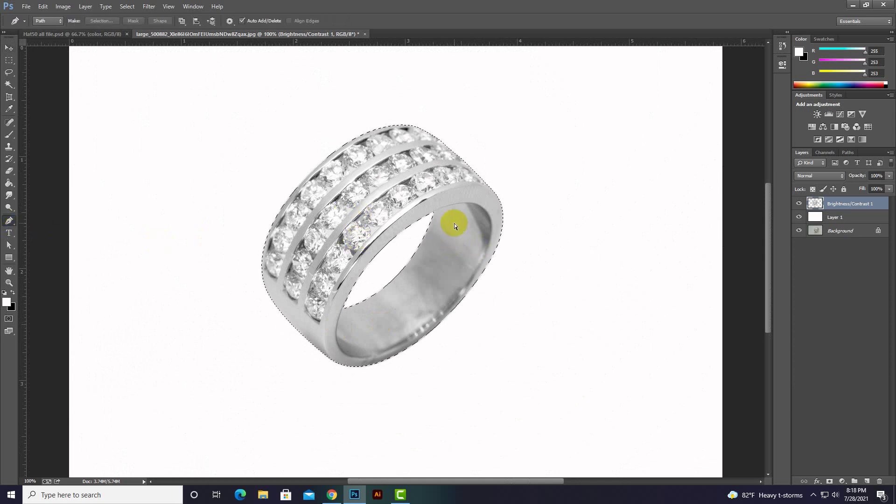
key("ctrl+d")
key("ctrl+plus")
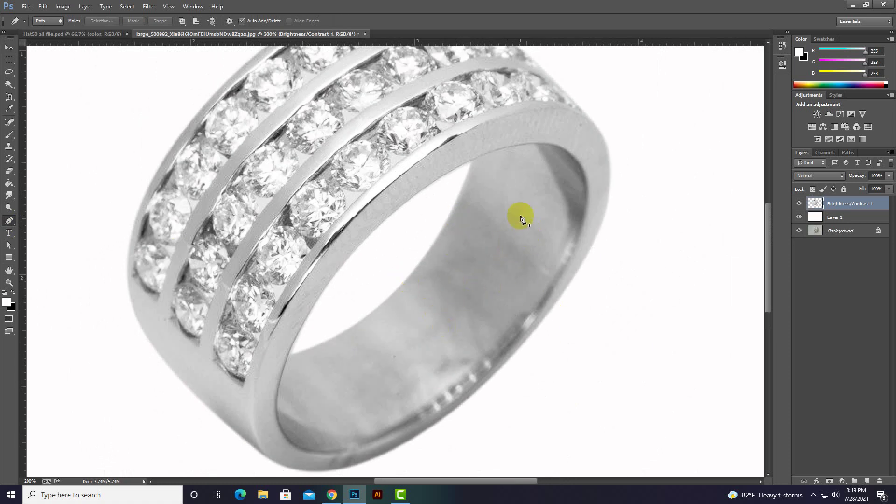
scroll(466, 186, "right", 3)
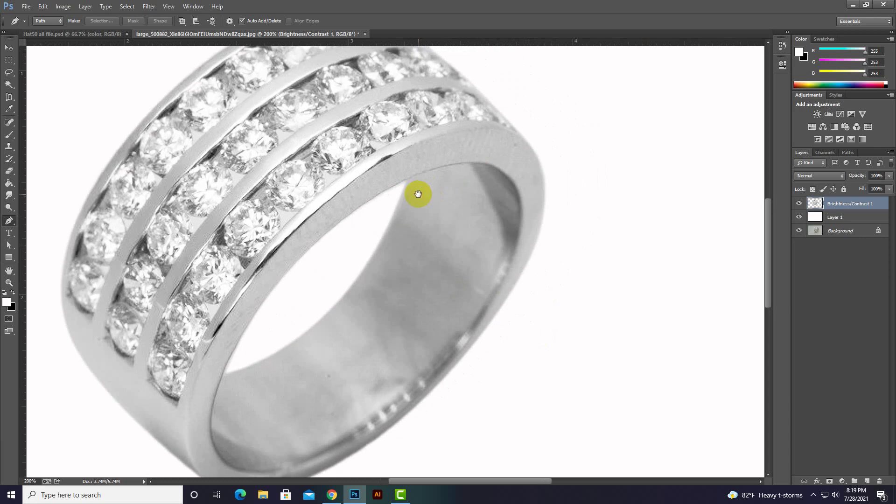
left_click(394, 192)
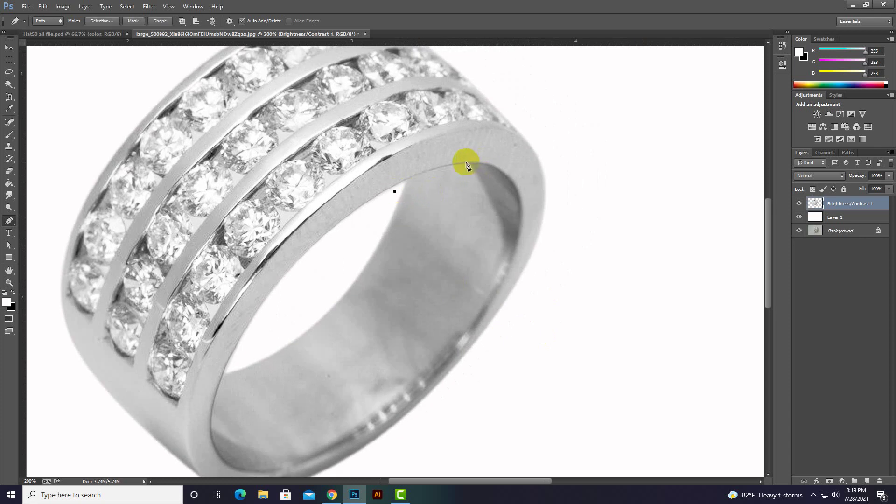
mouse_move(466, 162)
left_mouse_down()
mouse_move(518, 158)
mouse_move(484, 151)
left_mouse_up()
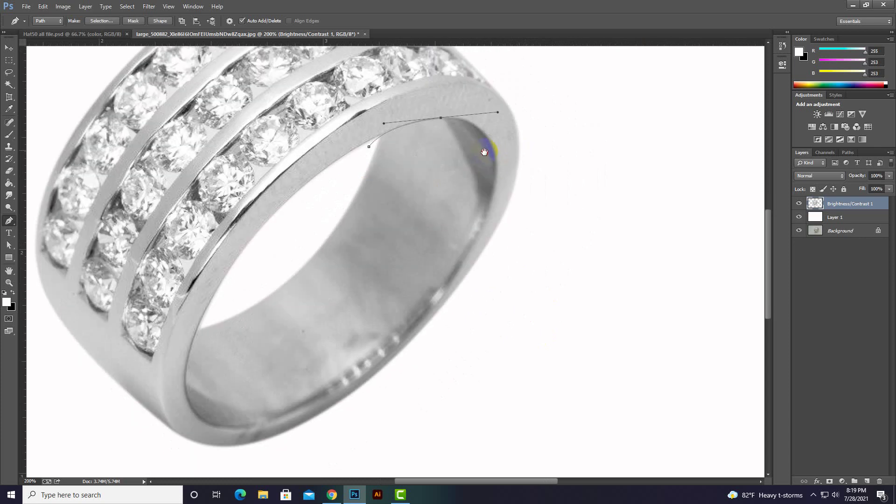
left_click_drag(489, 213, 474, 276)
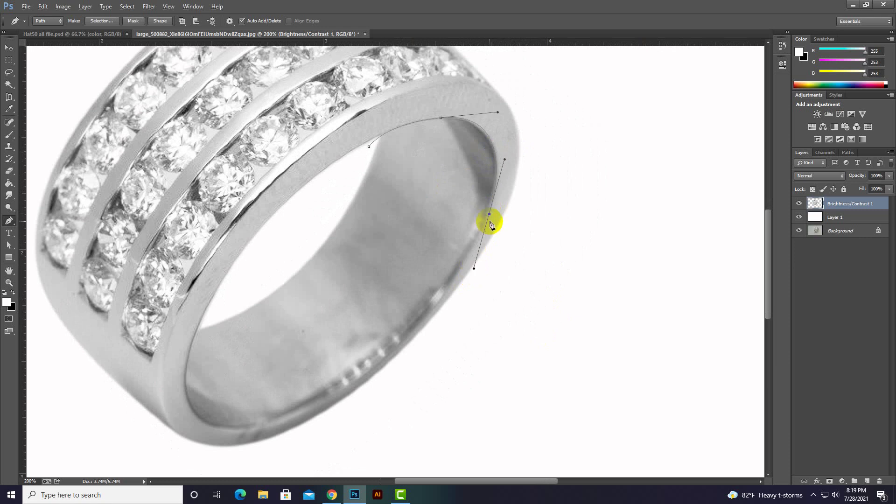
scroll(450, 240, "down", 3)
scroll(450, 240, "left", 3)
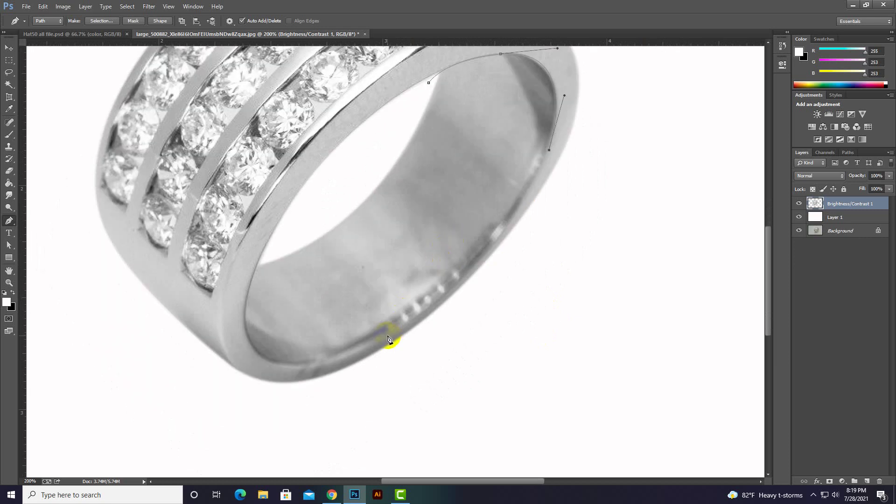
Trace the band's lower edge and inner opening, closing the path at its start
left_click_drag(388, 336, 268, 410)
left_click_drag(246, 338, 219, 276)
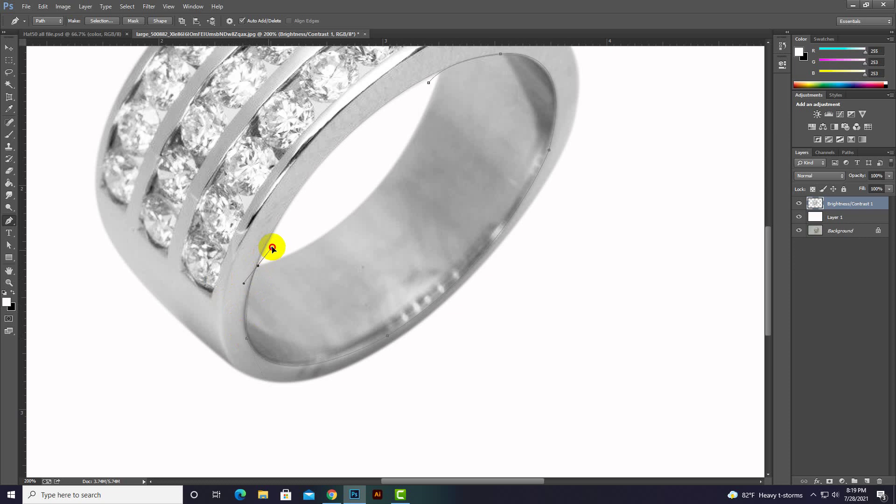
left_click_drag(278, 236, 278, 236)
left_click(258, 265, "alt")
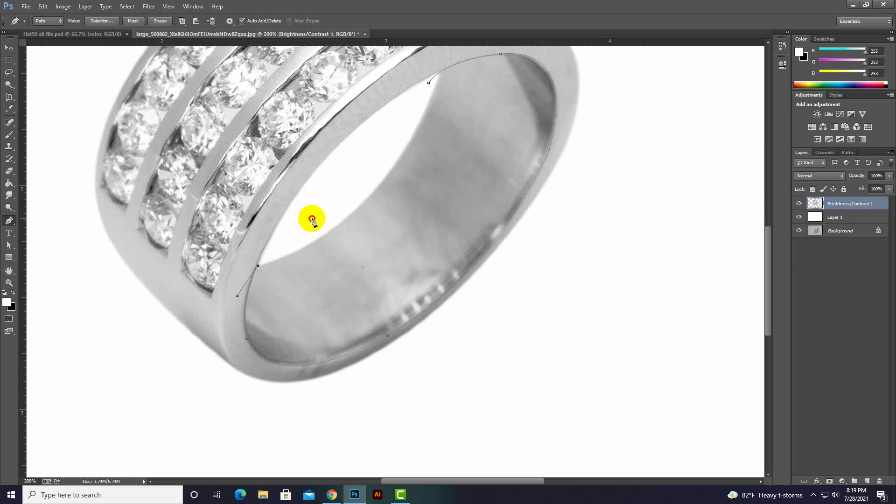
left_click(311, 219)
left_click(394, 129)
left_click_drag(429, 83, 443, 60)
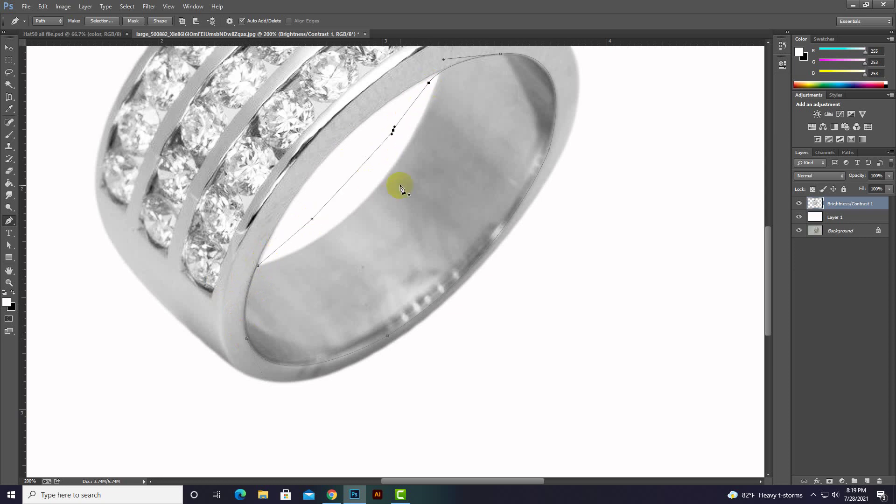
Turn the path into a 1 px feathered selection and copy the band to Layer 2
right_click(411, 165)
left_click(427, 208)
left_click(502, 150)
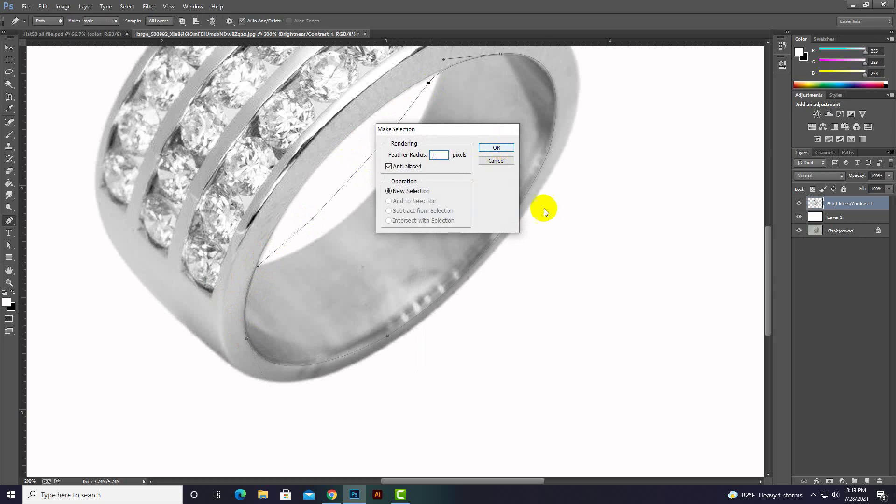
key("ctrl+shift+alt+n")
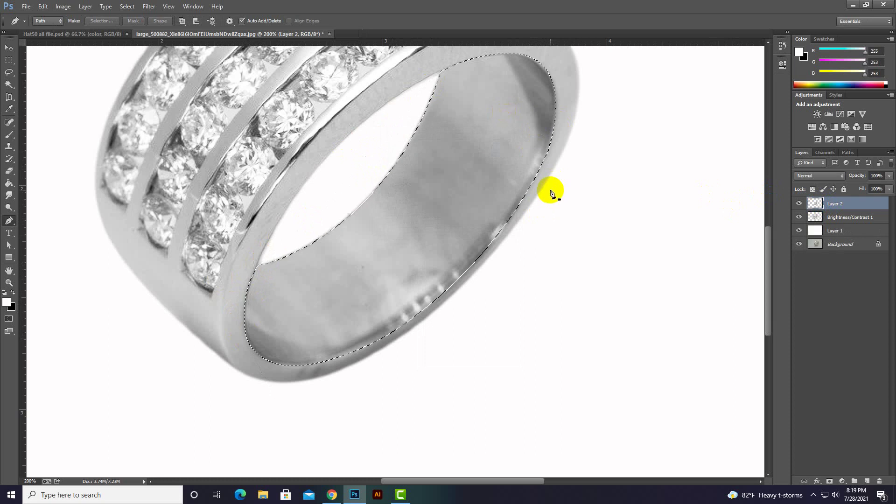
Reload the Layer 2 selection, then pick the body1 layer in Hat50 all file.psd
key("ctrl+d")
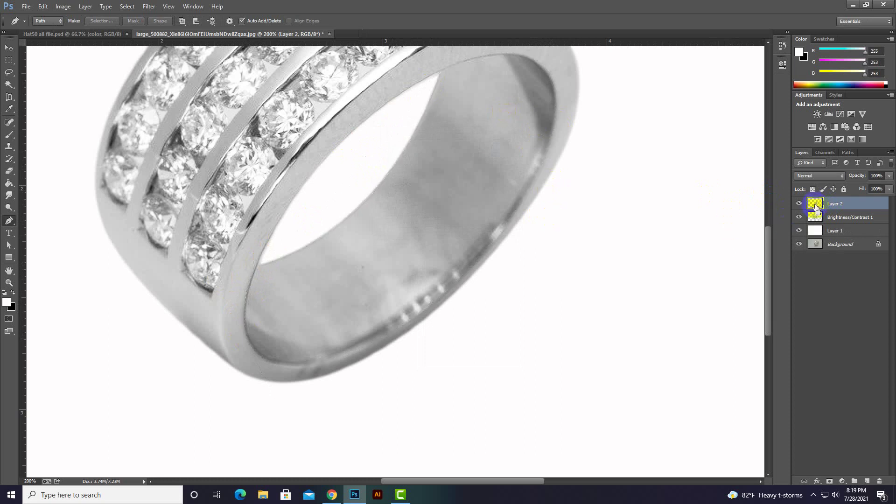
left_click(814, 204, "ctrl")
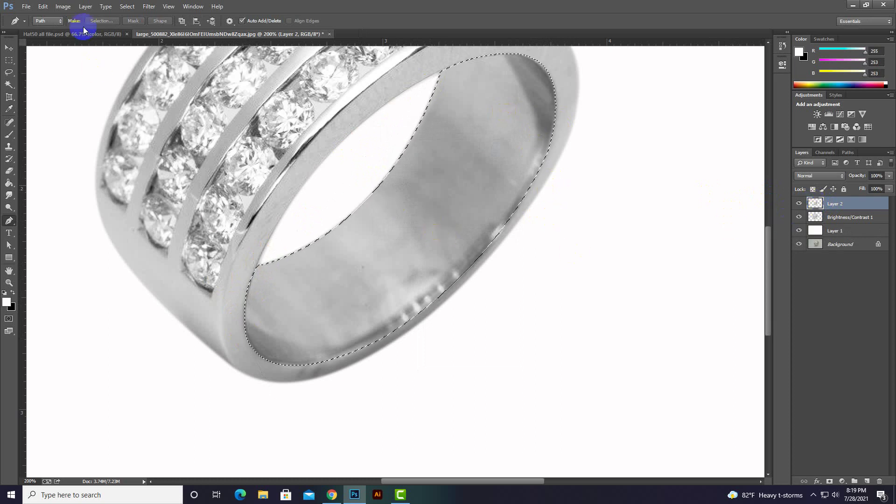
key("ctrl+Tab")
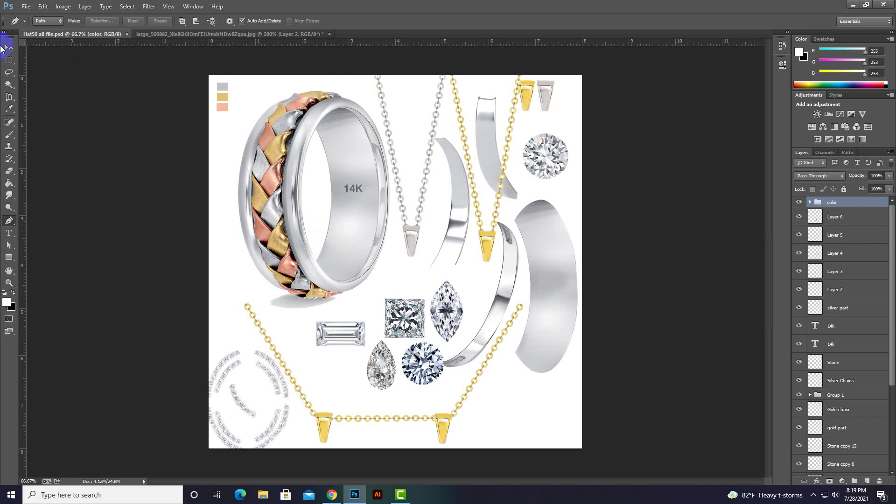
left_click(4, 47)
right_click(552, 255)
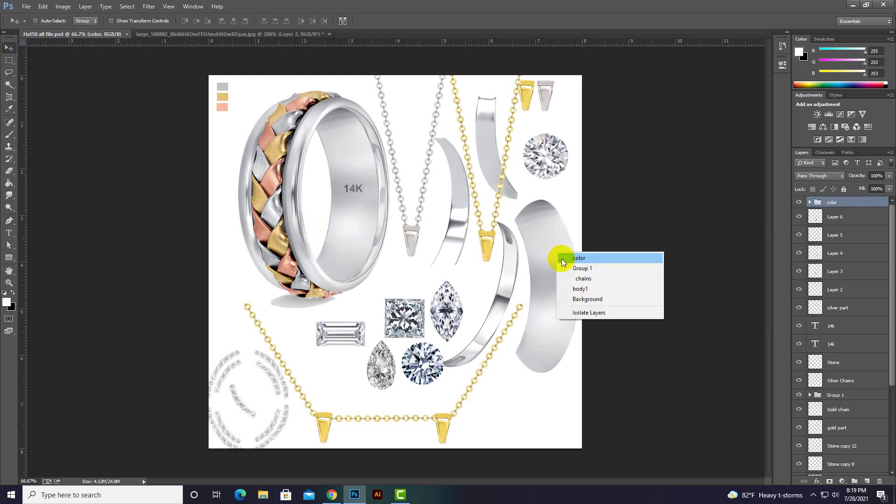
left_click(509, 250)
right_click(545, 249)
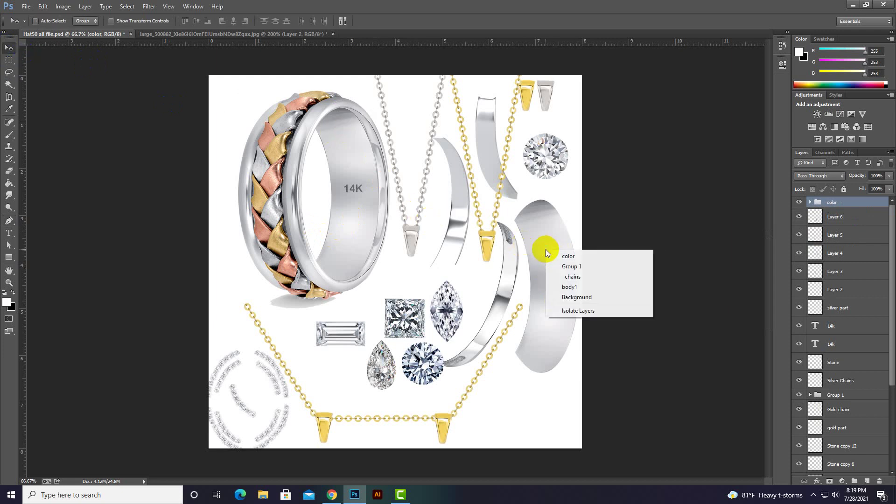
left_click(567, 273)
right_click(565, 259)
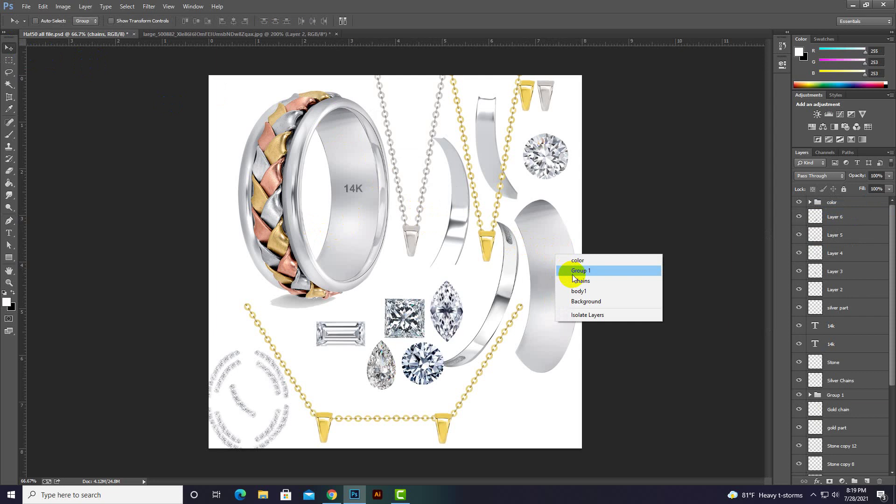
left_click(572, 269)
right_click(556, 261)
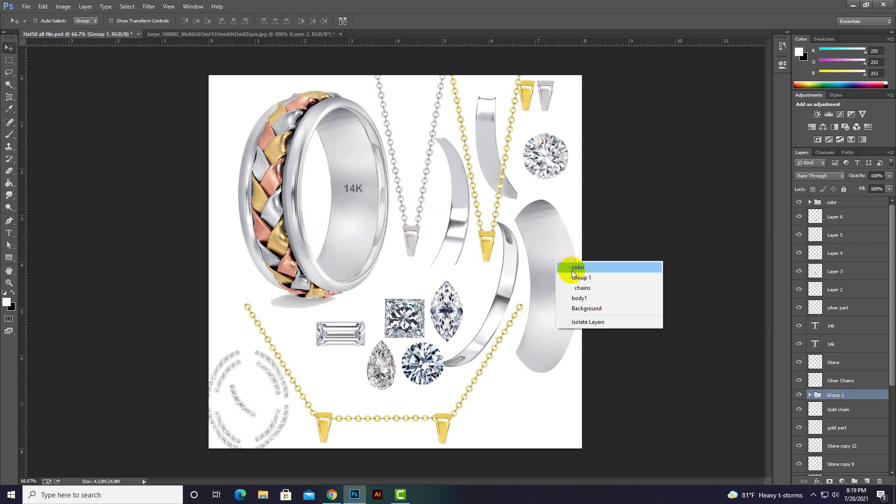
left_click(581, 298)
Drag body1 into the ring image, accept the profile conversion, and deselect
mouse_move(560, 262)
left_mouse_down()
mouse_move(241, 35)
mouse_move(410, 236)
left_mouse_up()
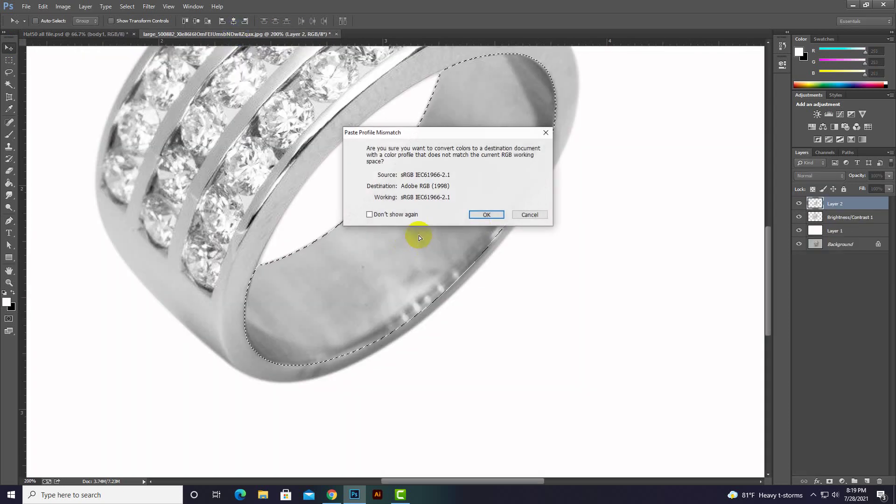
left_click(478, 218)
key("ctrl+d")
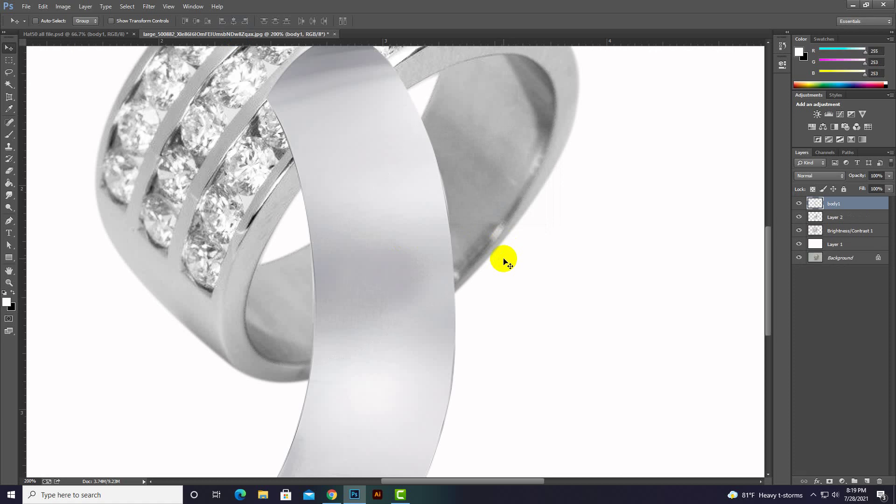
key("ctrl+minus")
key("ctrl+minus")
Rotate, move up and slightly enlarge the band piece so it lies along the ring
key("ctrl+t")
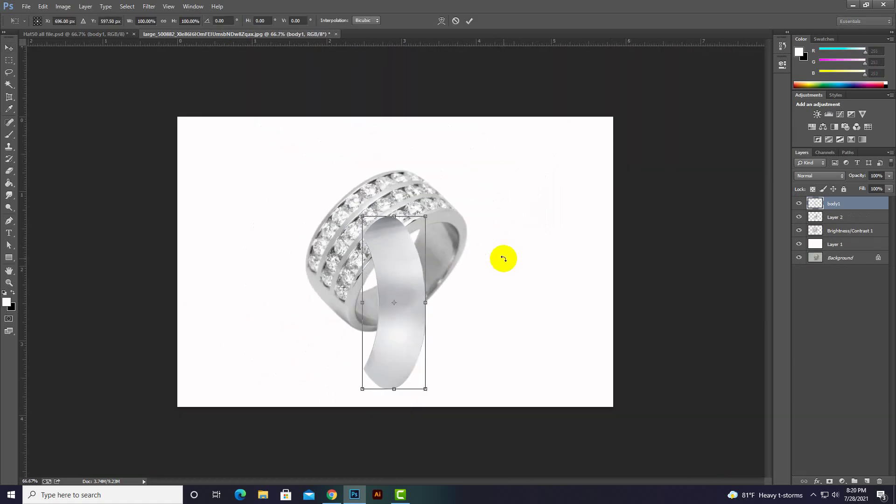
mouse_move(484, 188)
left_mouse_down()
mouse_move(517, 314)
mouse_move(517, 216)
left_mouse_up()
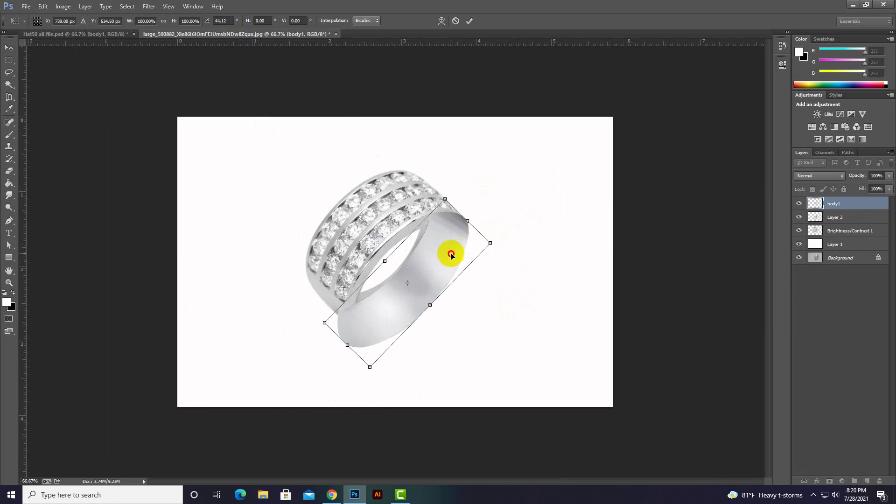
left_click_drag(506, 252, 500, 244)
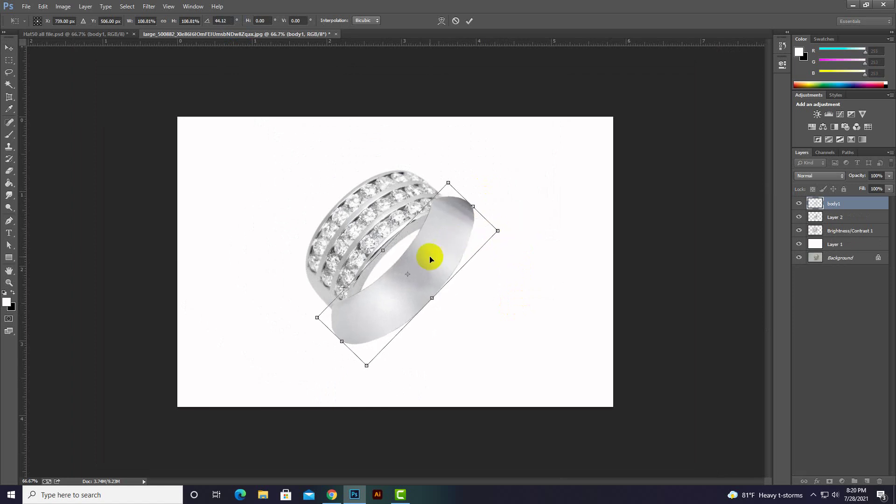
left_click_drag(430, 254, 426, 250)
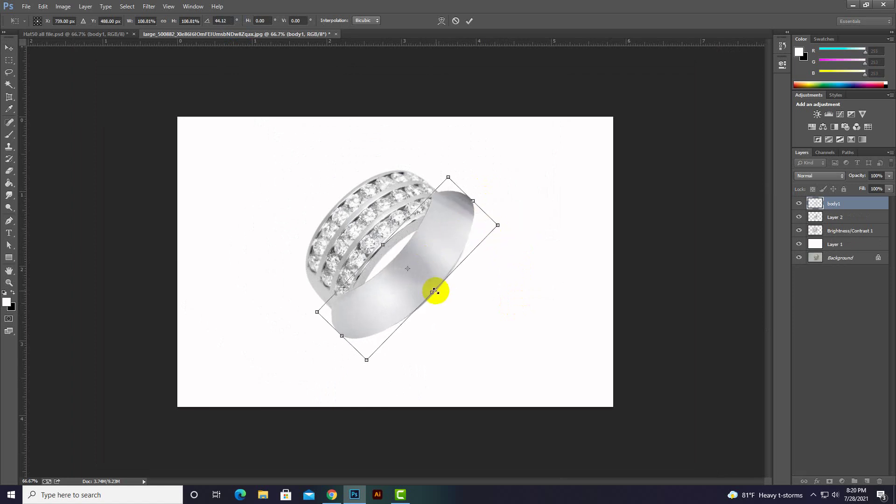
key("Return")
Clear the distorted band from the body1 layer and zoom in and out to check it
left_click_drag(834, 216, 821, 223)
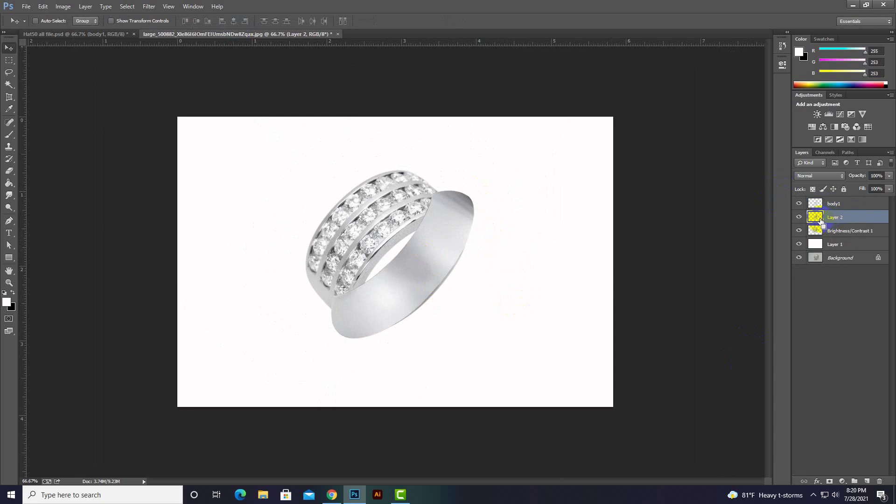
left_click(828, 205)
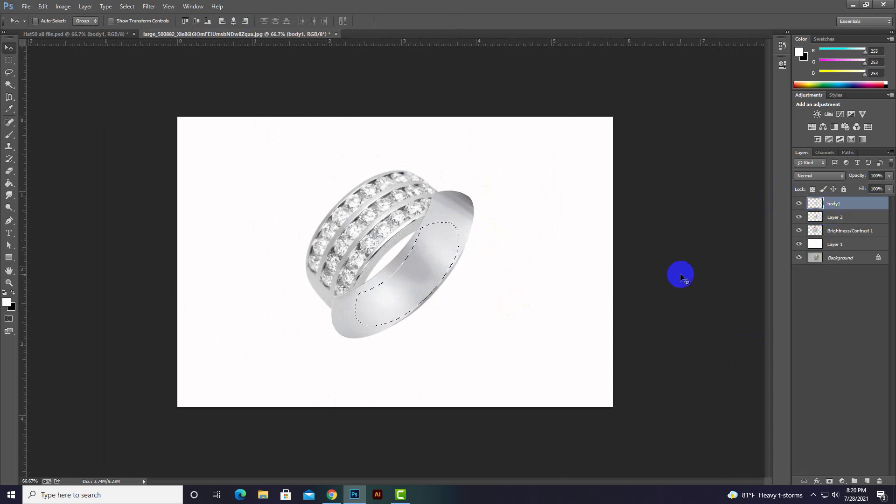
key("Delete")
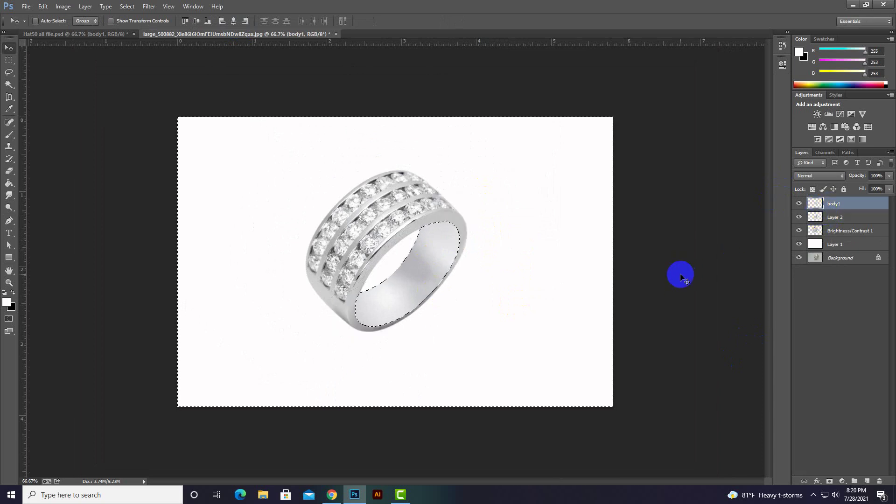
key("ctrl+plus")
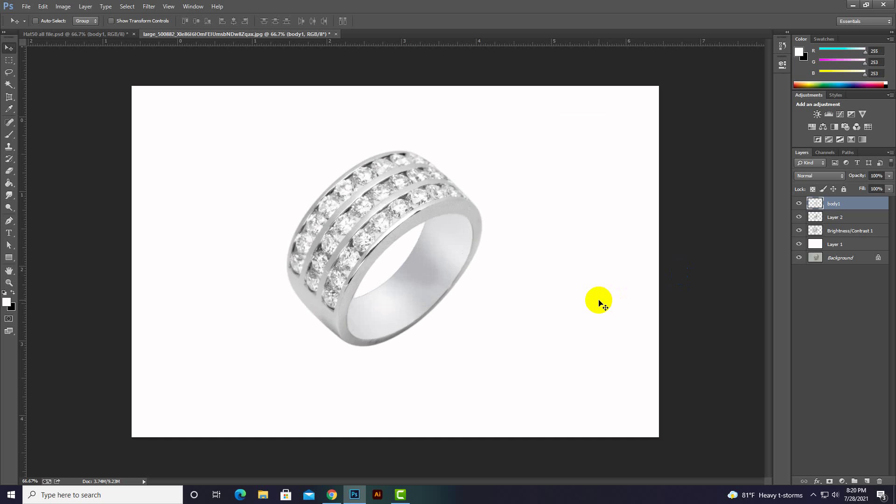
key("ctrl+plus")
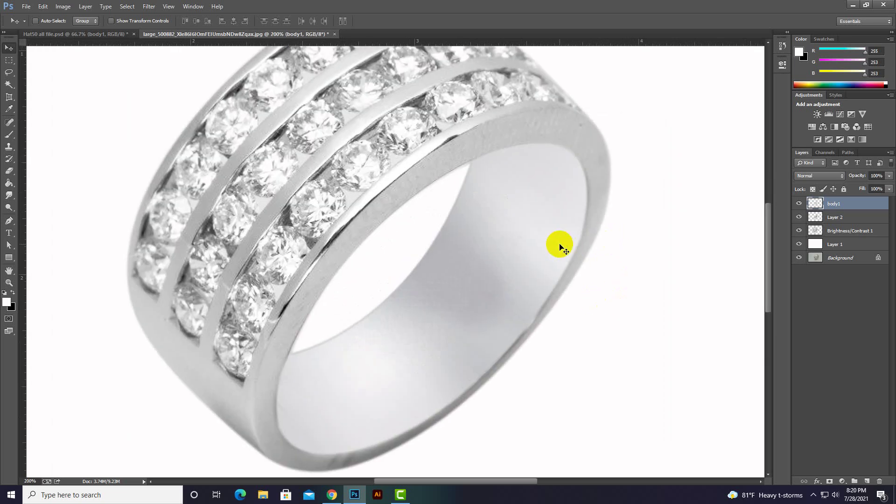
key("ctrl+minus")
key("ctrl+minus")
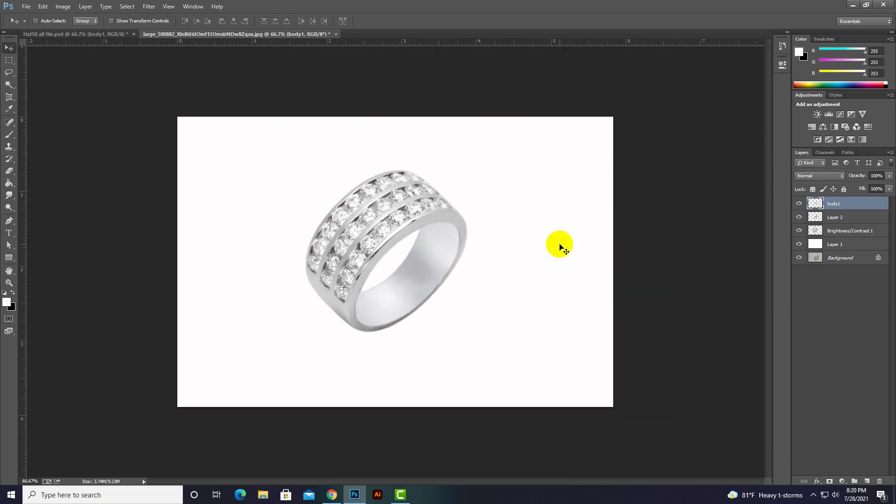
key("ctrl+plus")
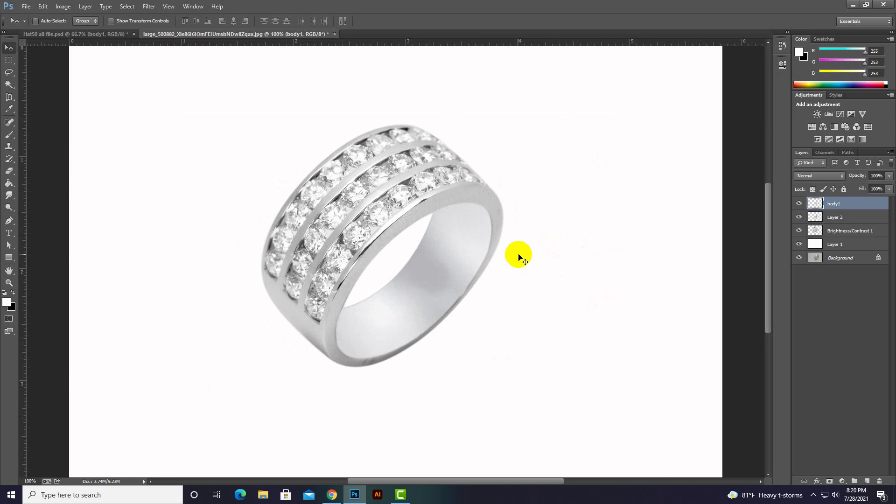
With Brightness/Contrast 1 active, start a Pen path along the ring's right rim edge
left_click(817, 231)
left_click(799, 231)
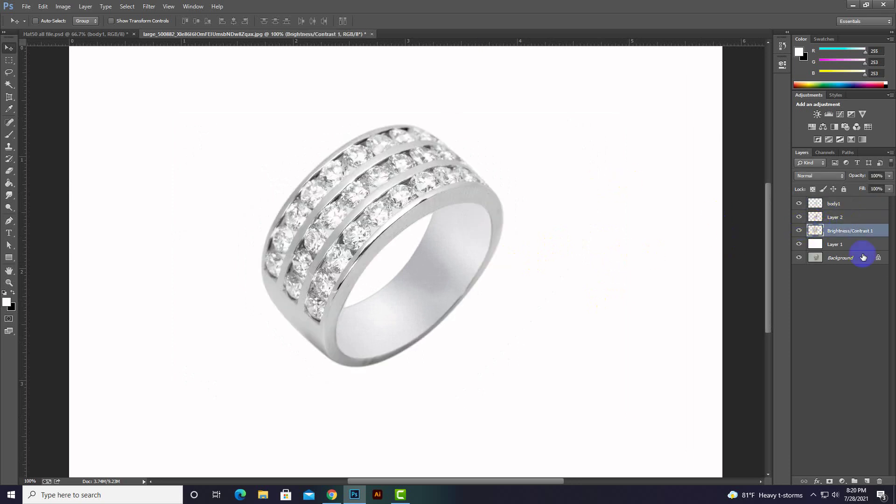
left_click(9, 220)
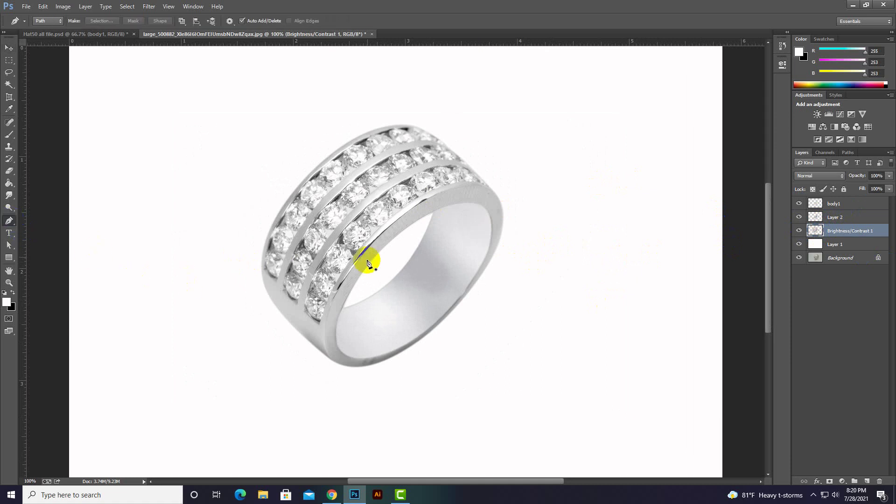
key("ctrl+plus")
mouse_move(344, 244)
left_mouse_down()
mouse_move(320, 244)
mouse_move(259, 293)
left_mouse_up()
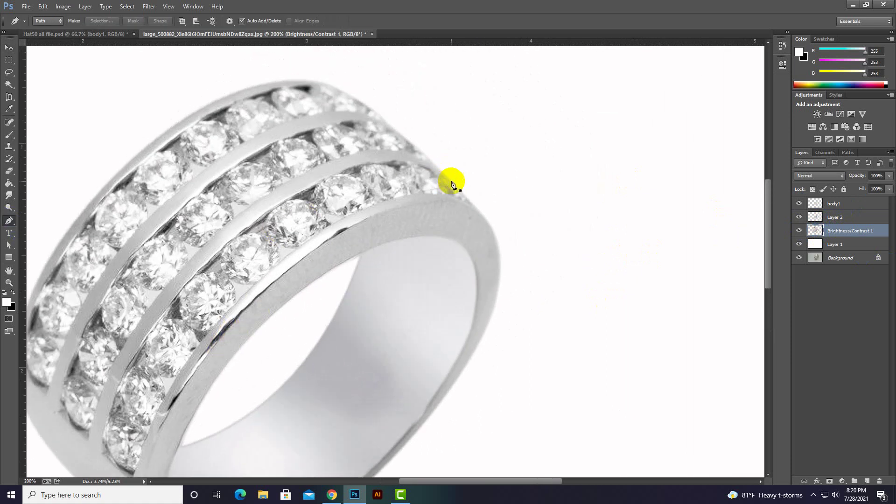
left_click(478, 214)
left_click_drag(401, 224, 448, 114)
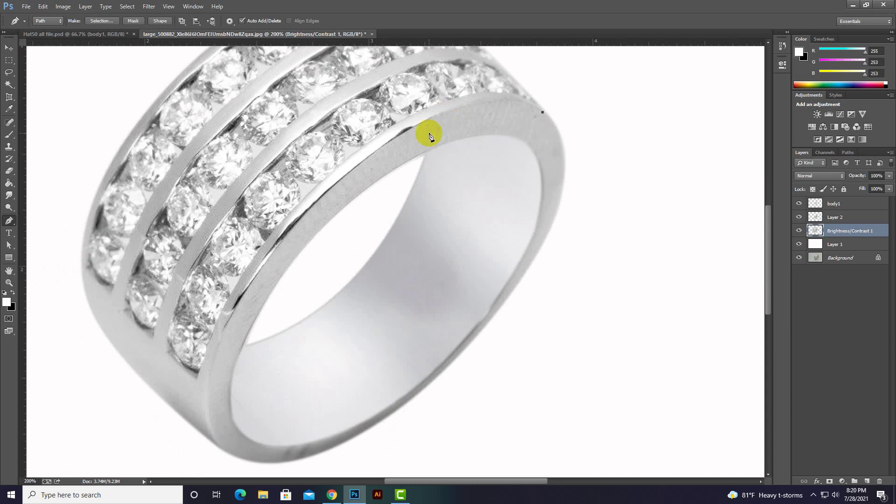
left_click_drag(389, 140, 297, 205)
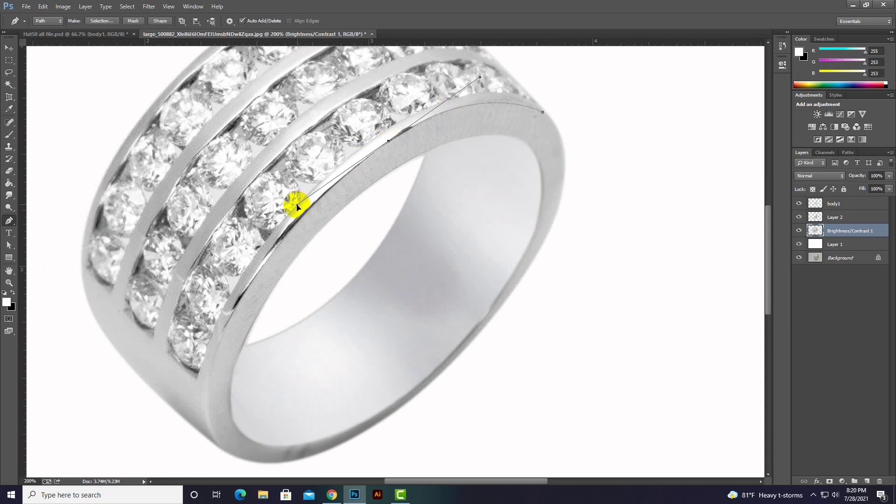
left_click(389, 142, "alt")
Extend the path down the ring's lower edge and back up to its upper right edge
left_click_drag(346, 191, 372, 156)
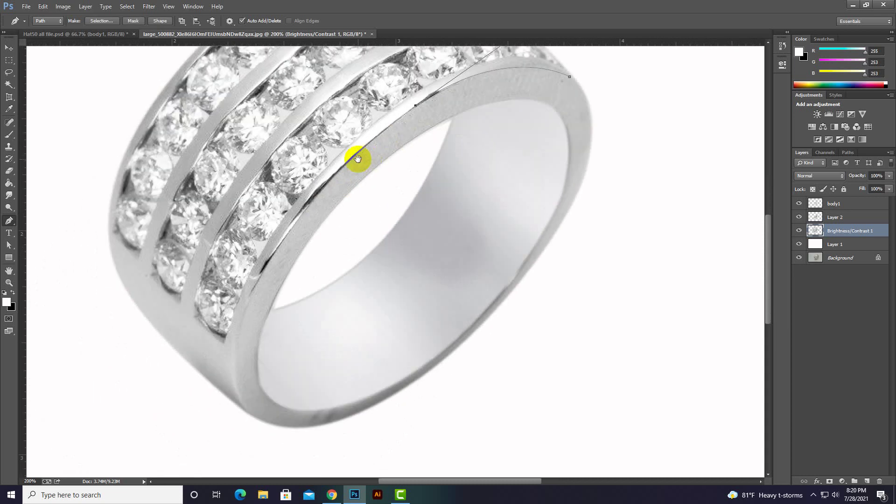
left_click_drag(253, 294, 205, 402)
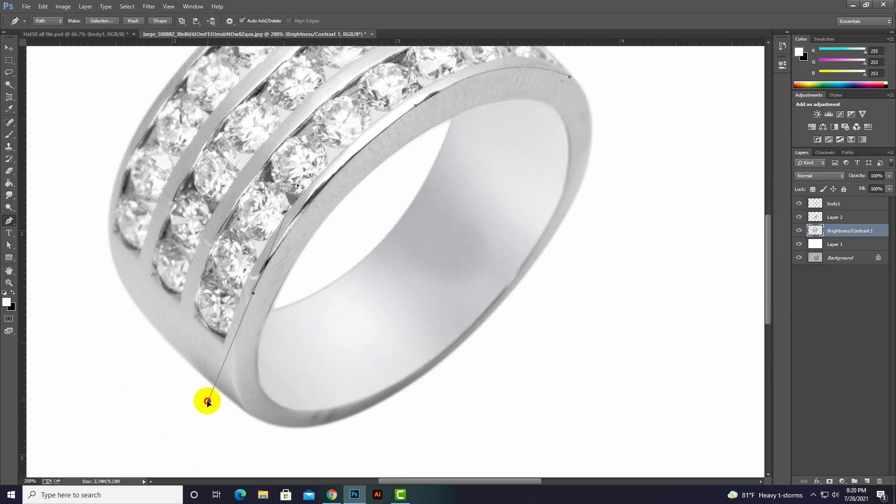
left_click(252, 294, "alt")
scroll(243, 284, "down", 3)
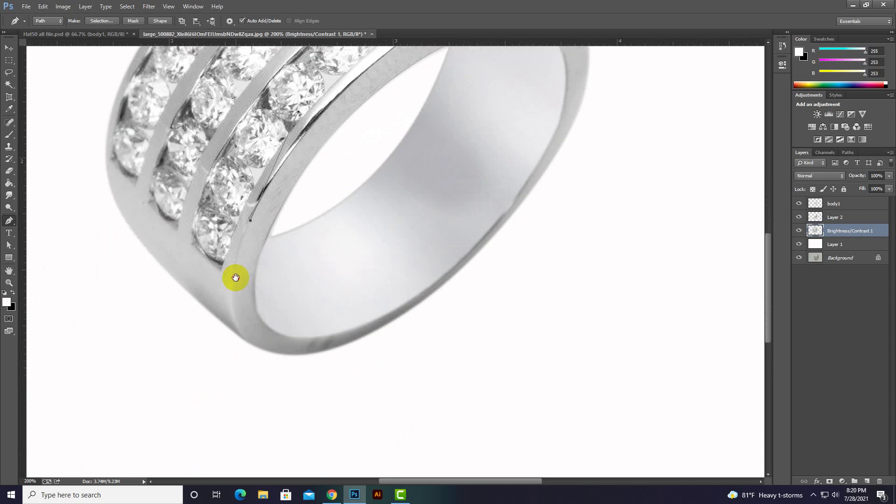
left_click_drag(239, 325, 255, 369)
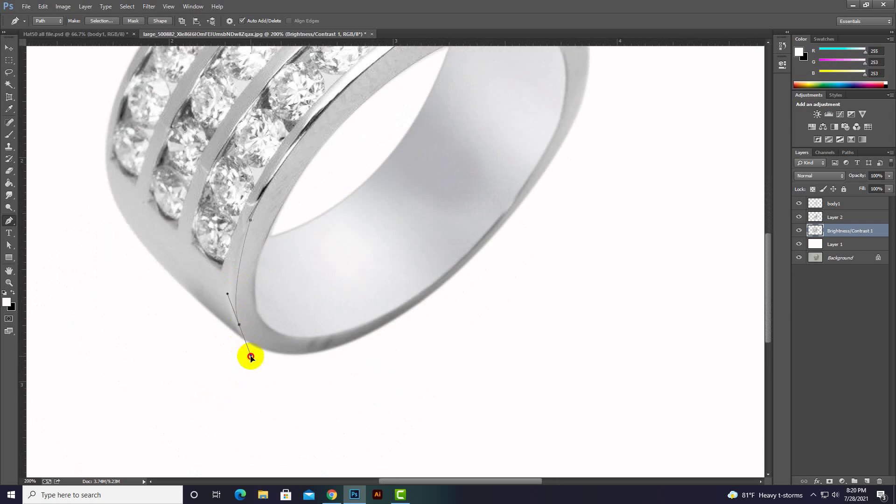
left_click(240, 325, "alt")
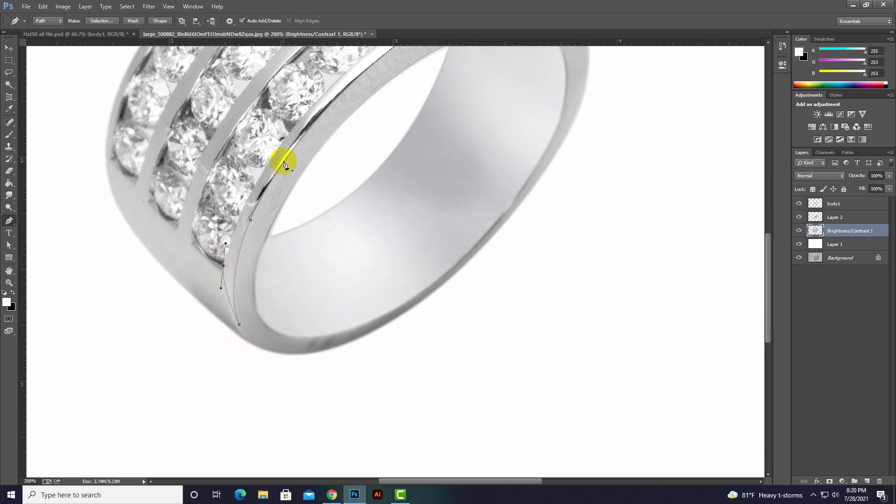
left_click_drag(306, 128, 266, 185)
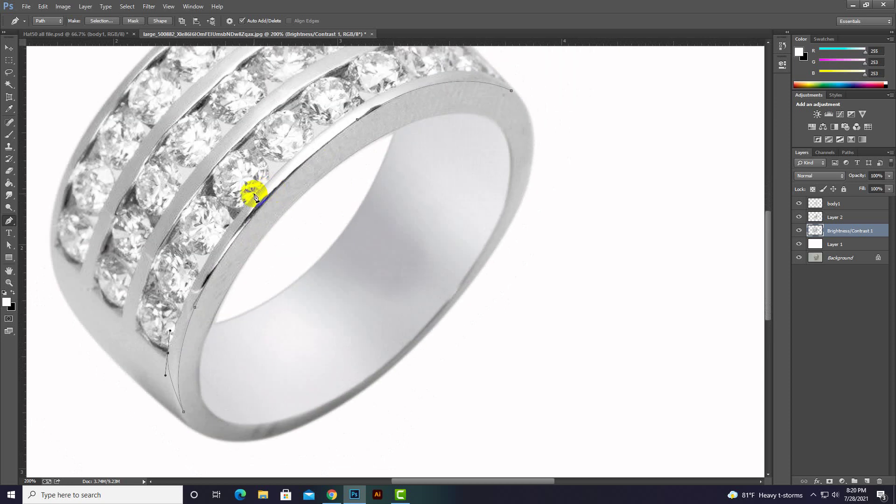
left_click(255, 195)
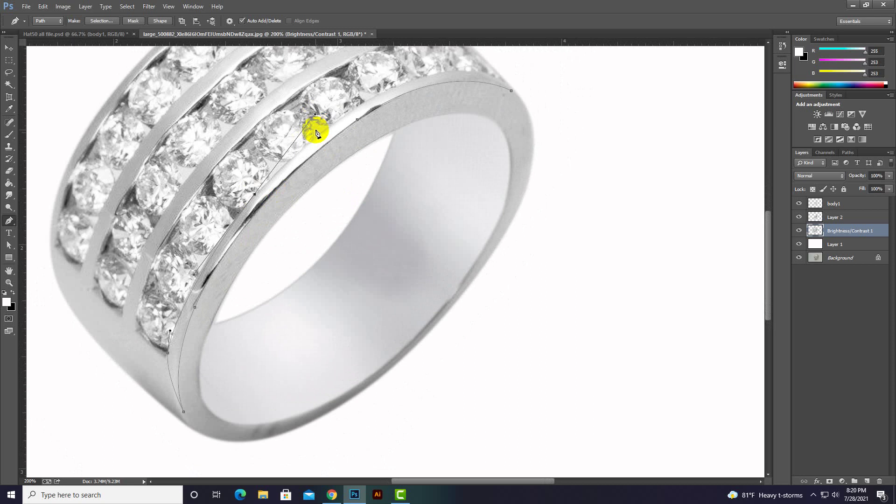
scroll(292, 160, "up", 2)
scroll(292, 160, "right", 3)
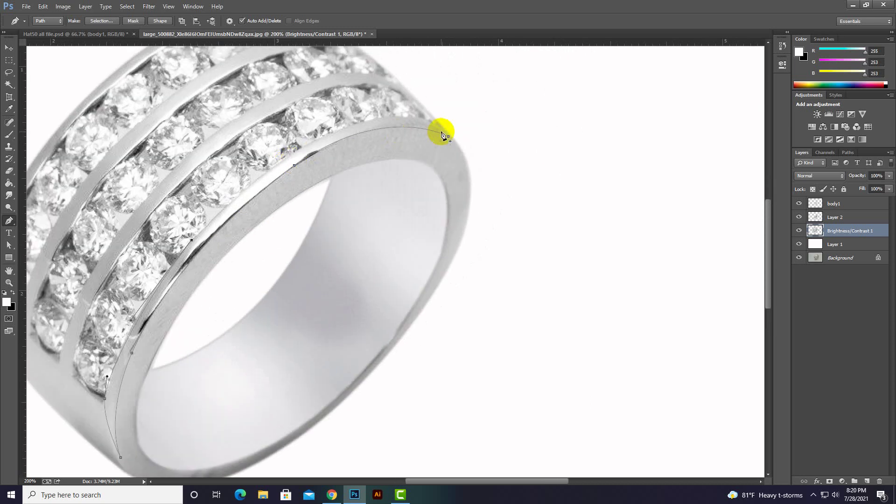
left_click_drag(449, 136, 541, 210)
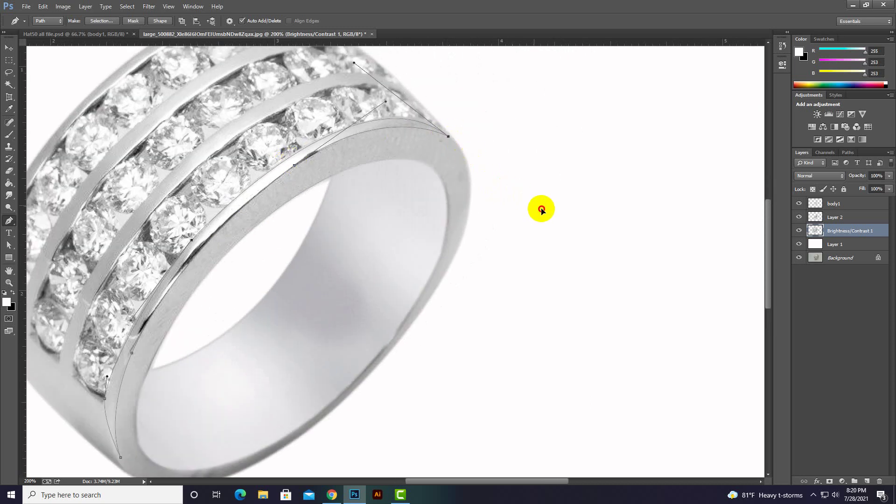
Convert the rim path into a selection, copy it to Layer 3, and reload it as a selection
right_click(412, 127)
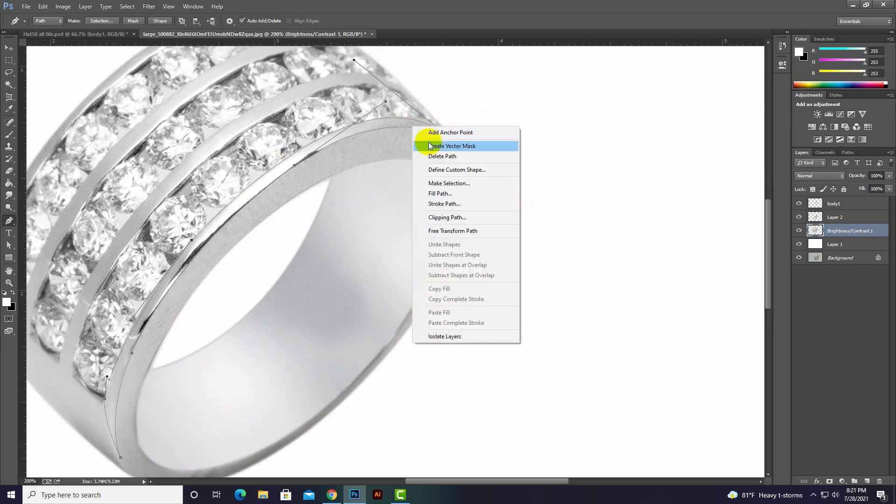
left_click(437, 184)
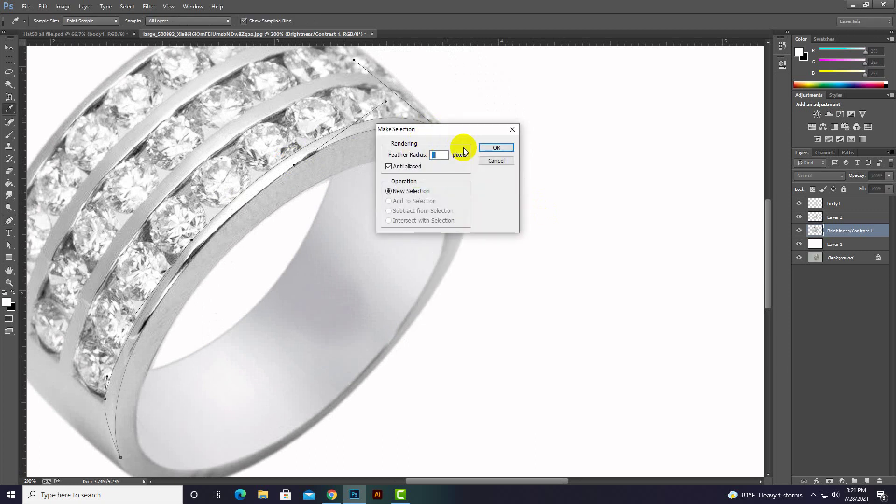
left_click(494, 146)
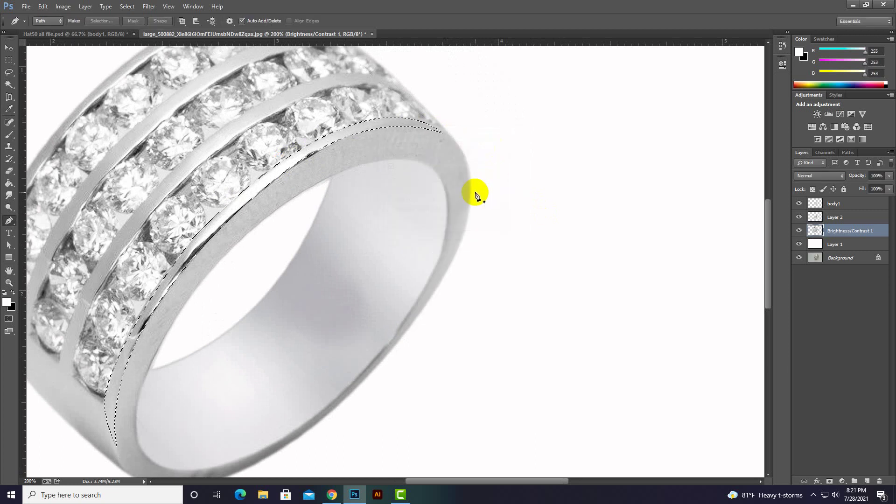
key("ctrl+j")
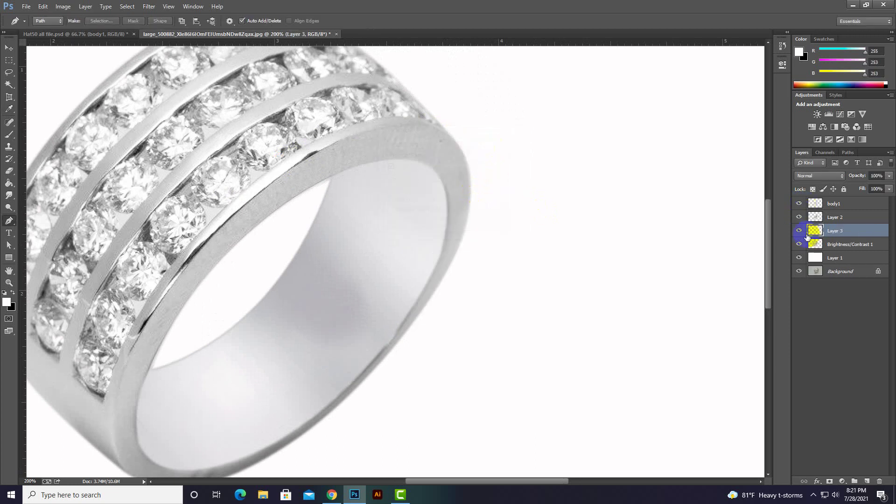
left_click(816, 230, "ctrl")
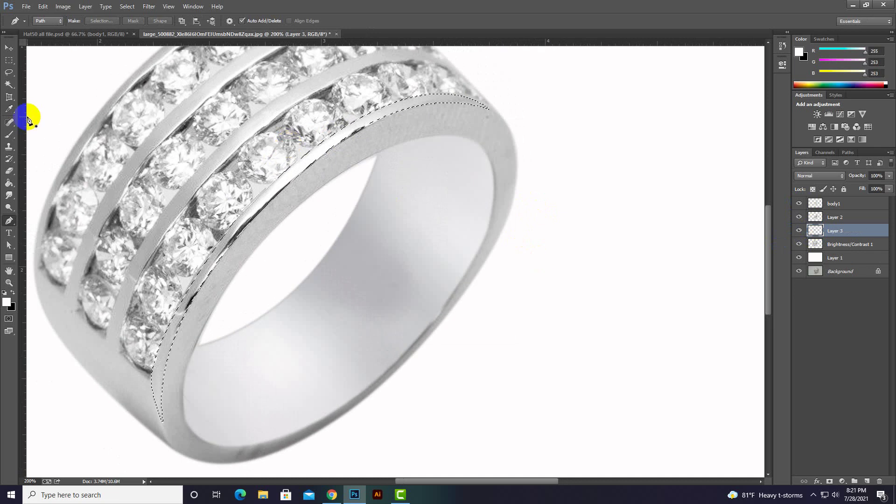
Paint white, then sampled mid grey, along the selected edge strip with a size-50 brush
left_click(10, 136)
scroll(210, 154, "up", 3)
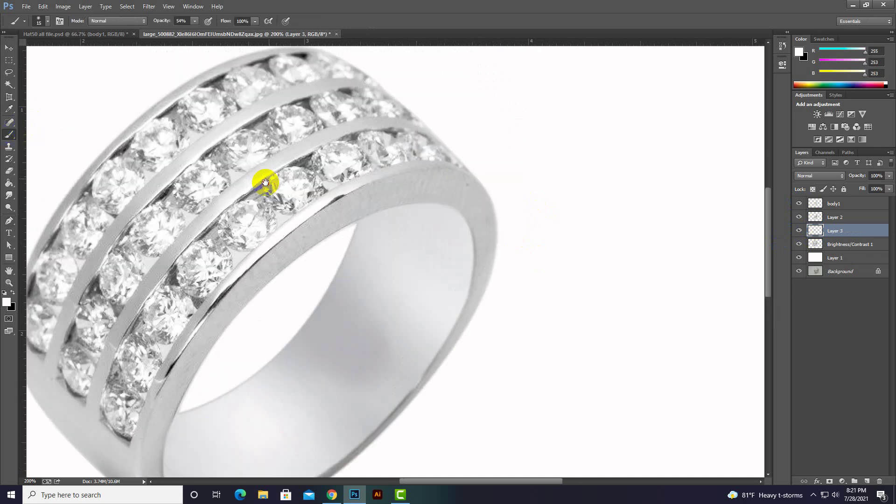
key("bracketright")
key("bracketright")
key("bracketright")
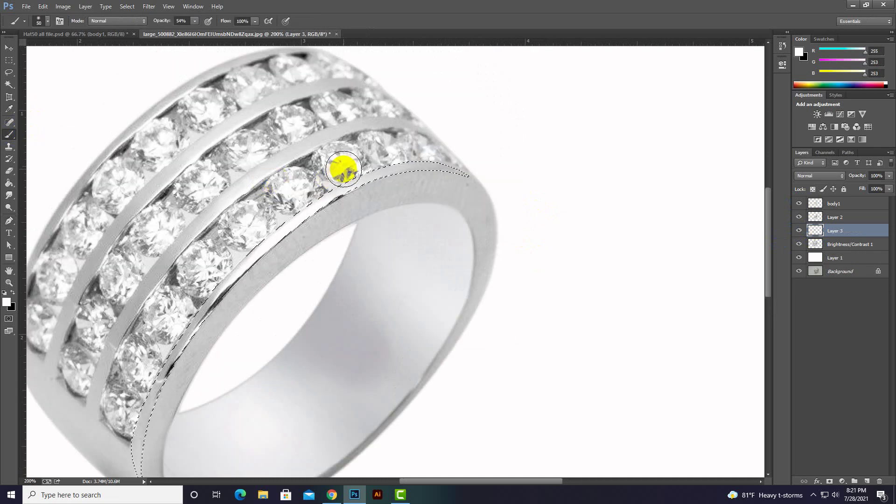
left_click(343, 163, "alt")
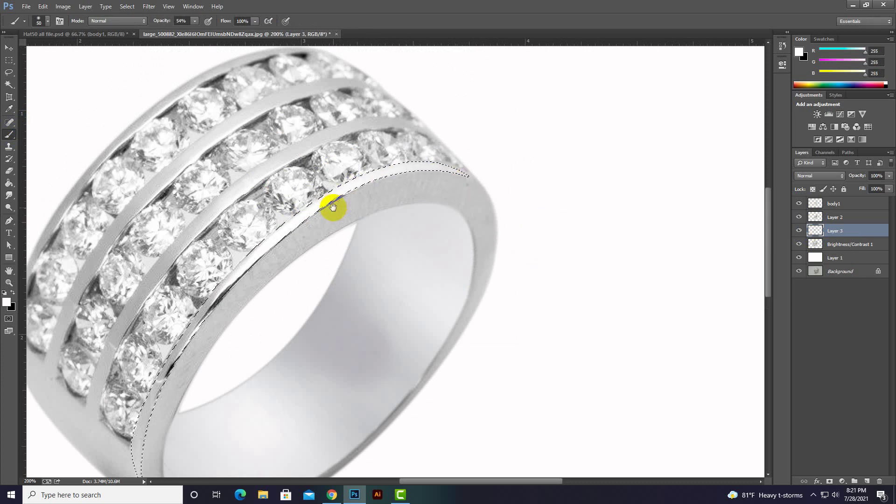
left_click_drag(332, 205, 416, 105)
left_click_drag(290, 198, 220, 404)
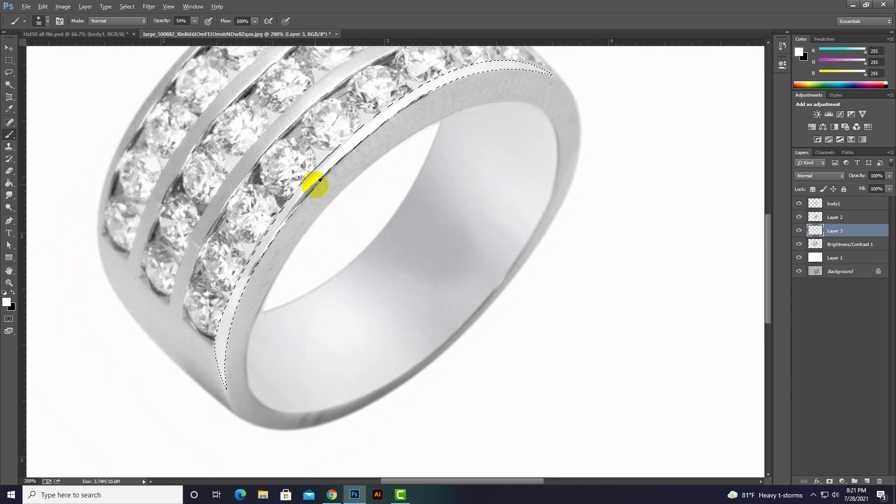
left_click(321, 179, "alt")
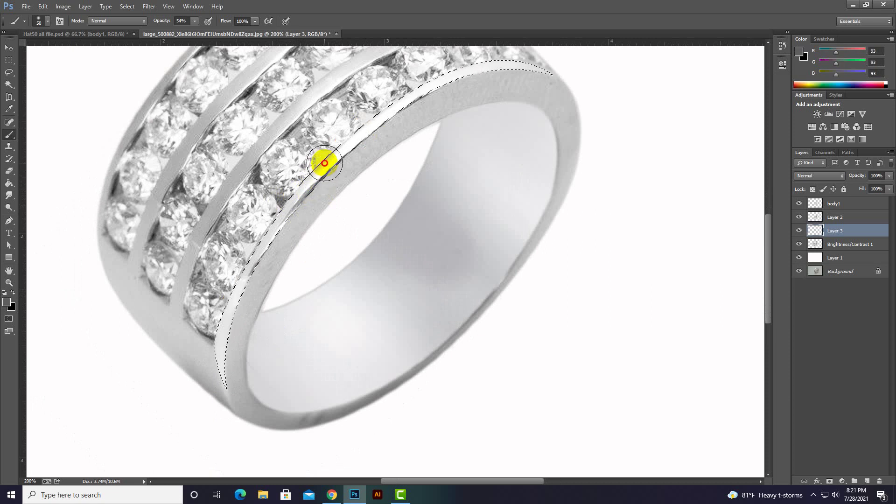
left_click_drag(324, 162, 321, 178)
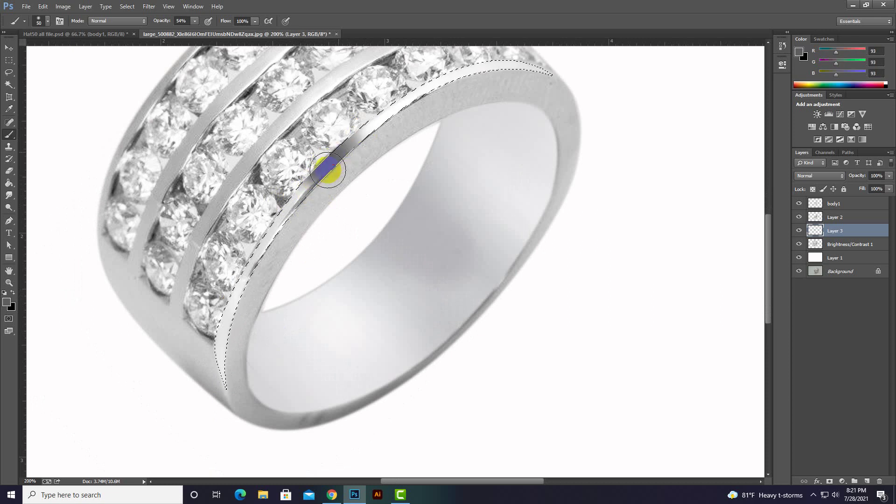
Raise the brush opacity to 62% and look over the shaded ring
right_click(337, 175)
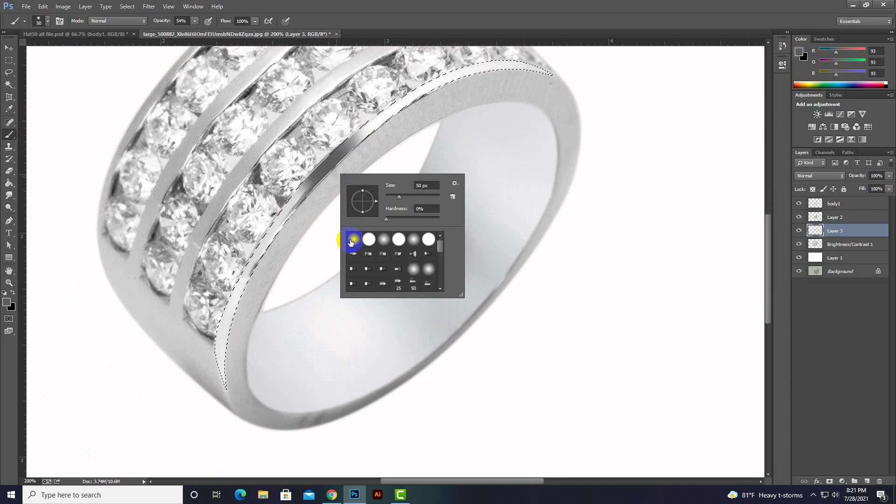
left_click(194, 21)
left_click_drag(195, 30, 198, 31)
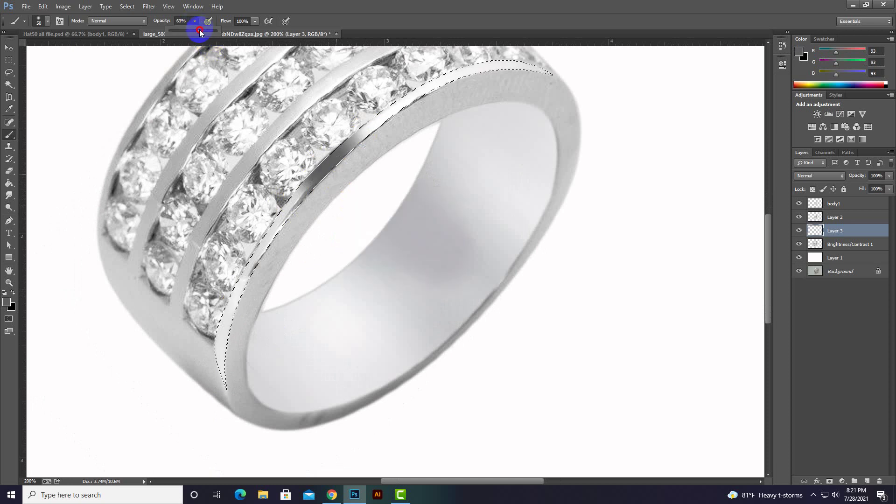
left_click_drag(347, 110, 359, 200)
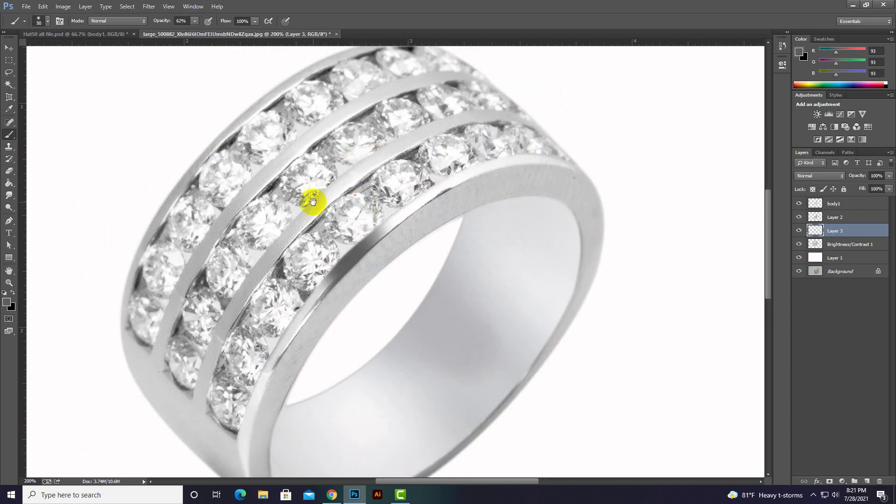
left_click_drag(314, 198, 312, 152)
left_click_drag(435, 183, 448, 224)
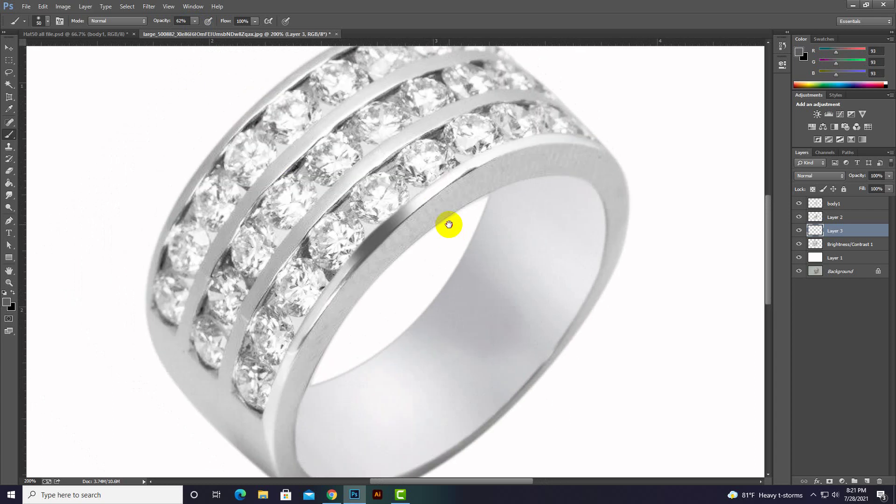
With Brightness/Contrast 1 active, draw a closed Pen path around the band between the middle and lower rows
left_click(821, 244)
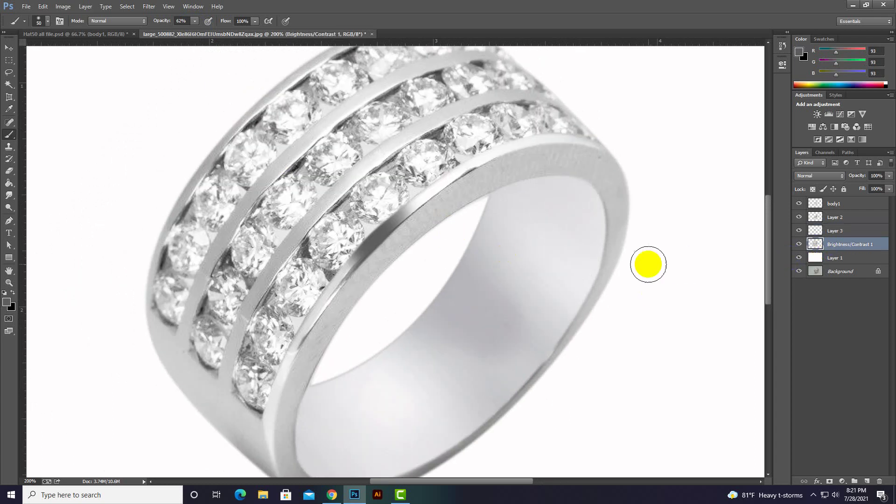
left_click(9, 220)
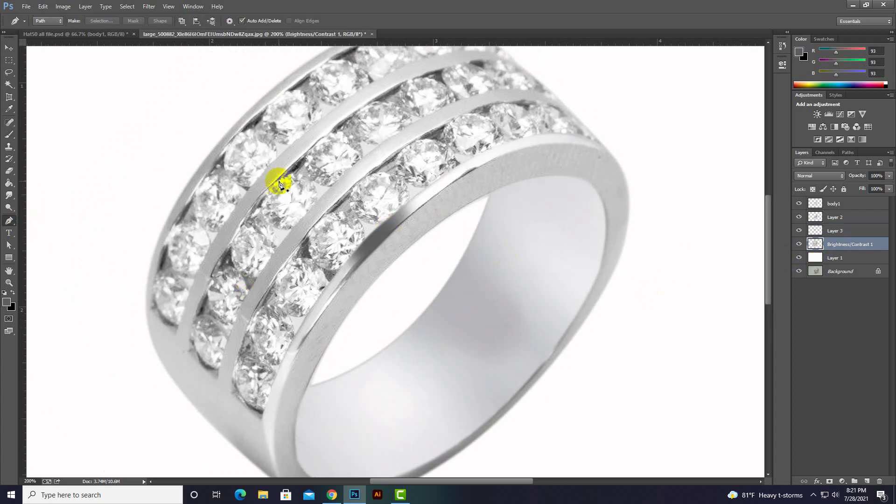
left_click(230, 390)
left_click_drag(287, 259, 320, 213)
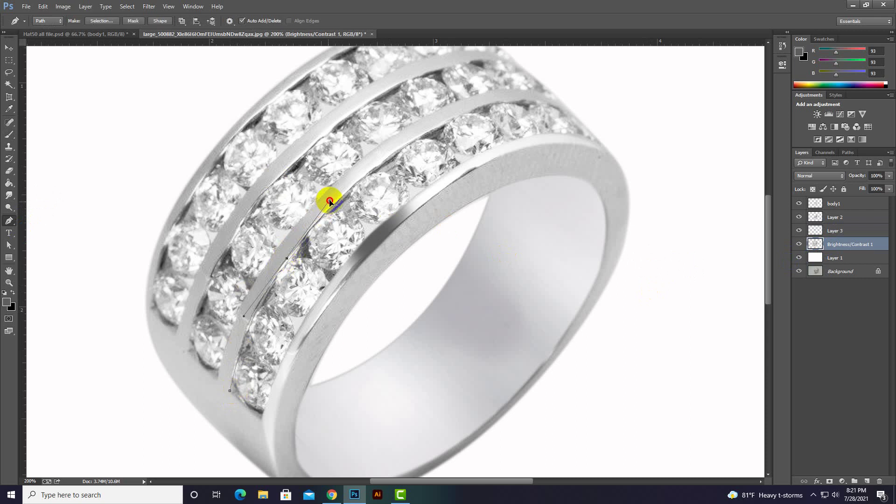
left_click_drag(486, 106, 552, 87)
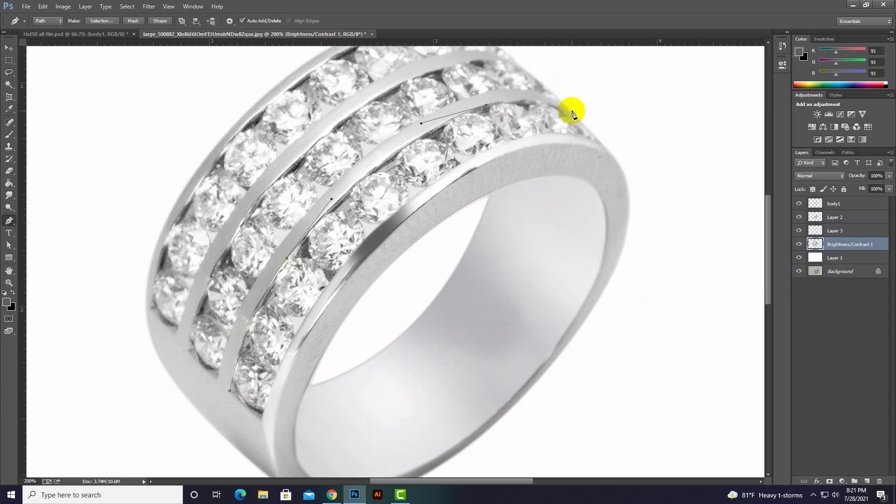
left_click_drag(569, 112, 601, 133)
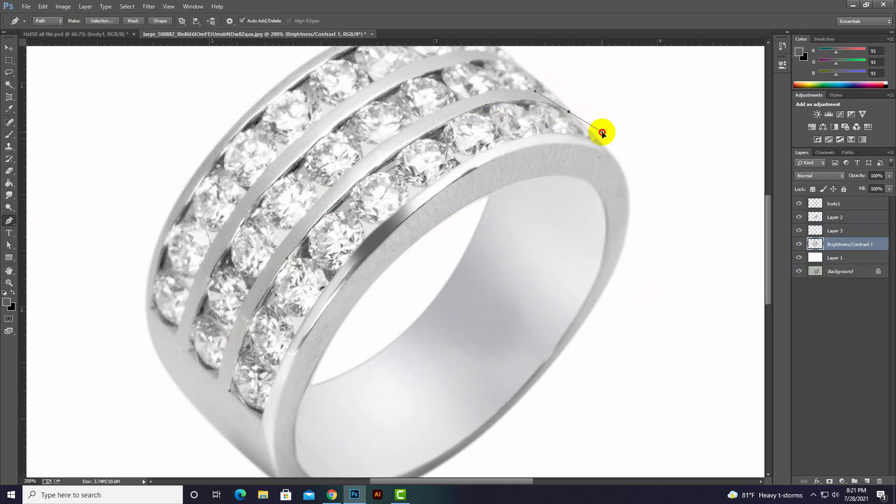
left_click(568, 112, "alt")
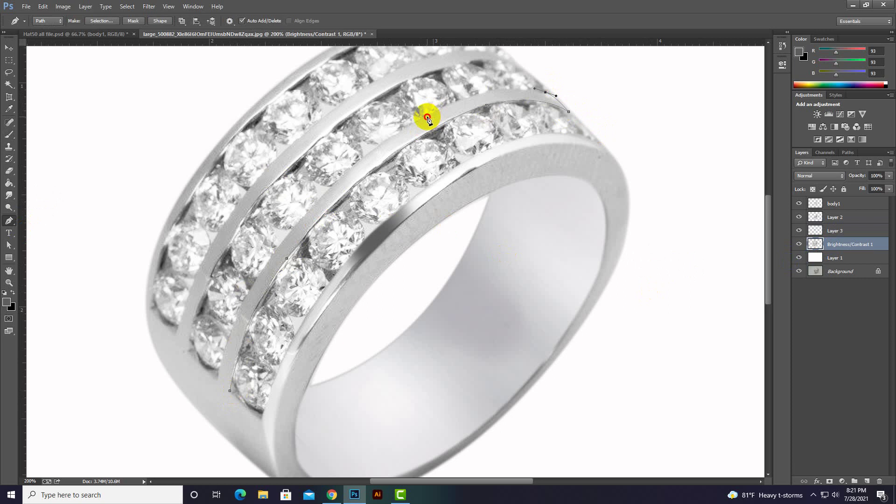
left_click_drag(428, 118, 376, 152)
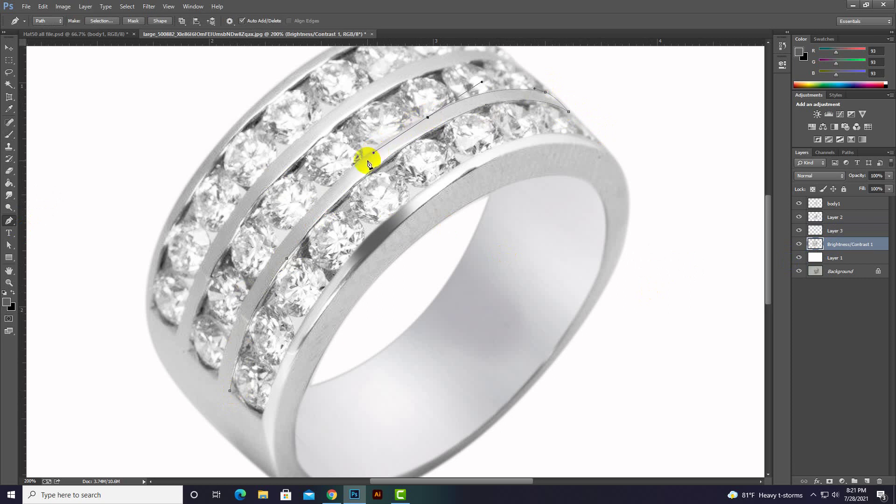
left_click_drag(303, 217, 269, 257)
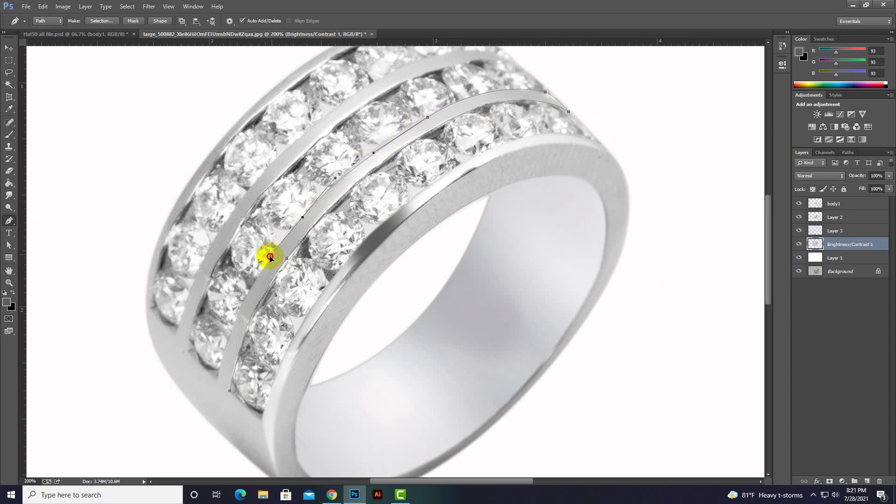
left_click_drag(217, 387, 211, 445)
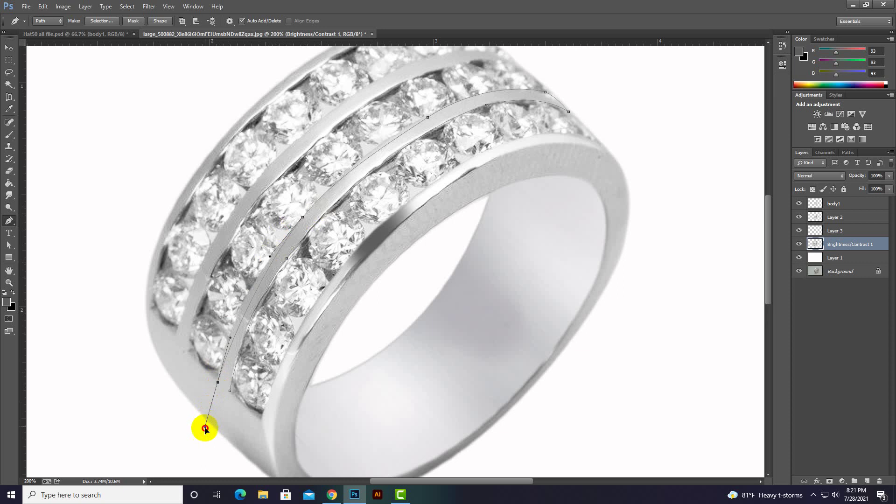
left_click(231, 391)
Turn the band path into a selection, copy it to a new layer, and reload that selection
key("ctrl+Return")
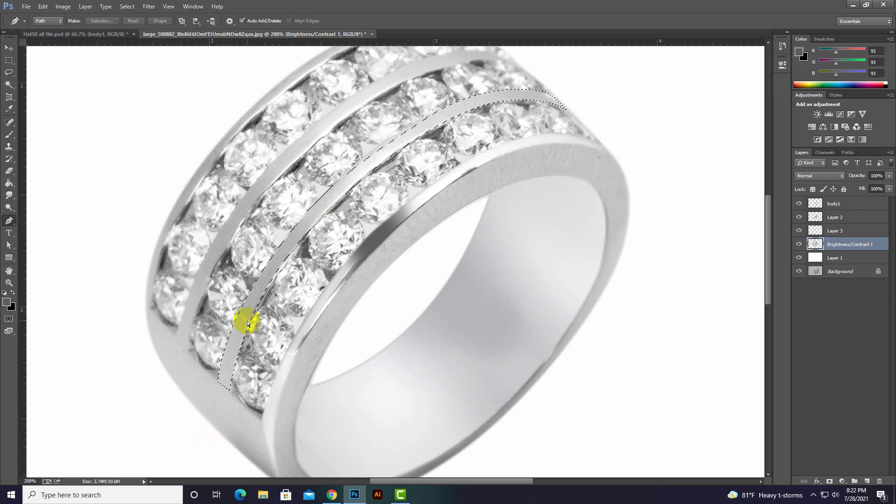
key("ctrl+j")
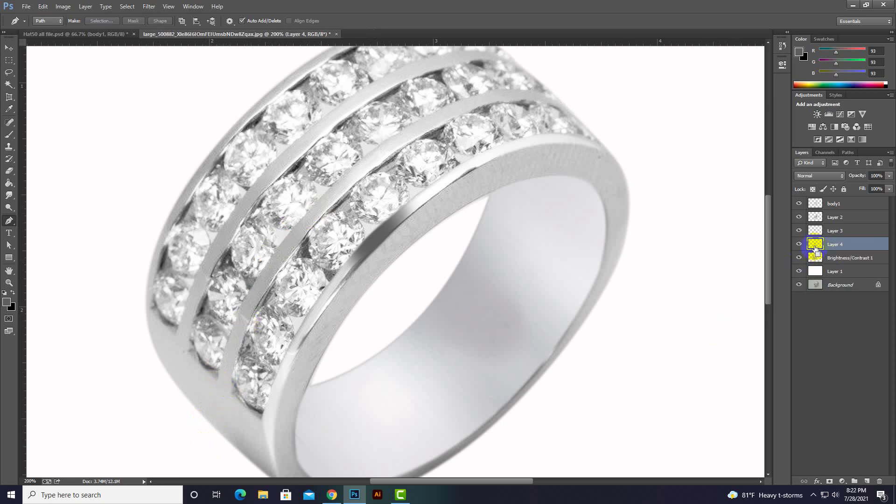
left_click(815, 250, "ctrl")
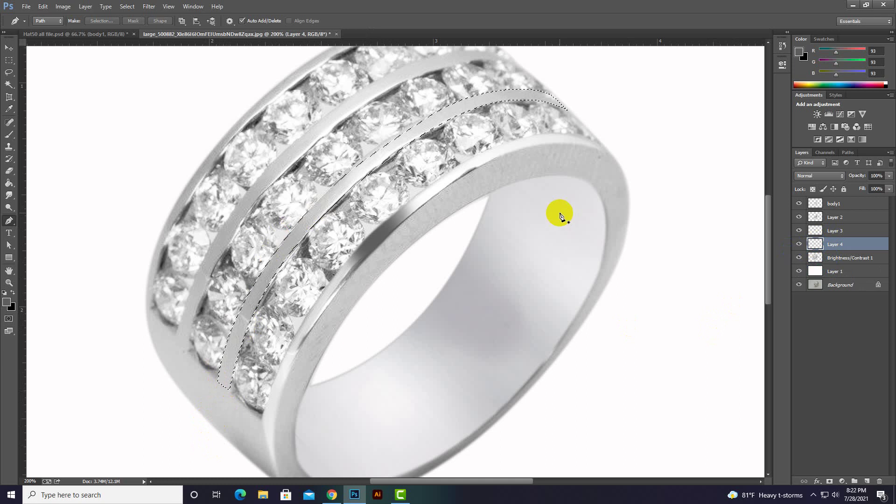
left_click(9, 183)
left_click(8, 133)
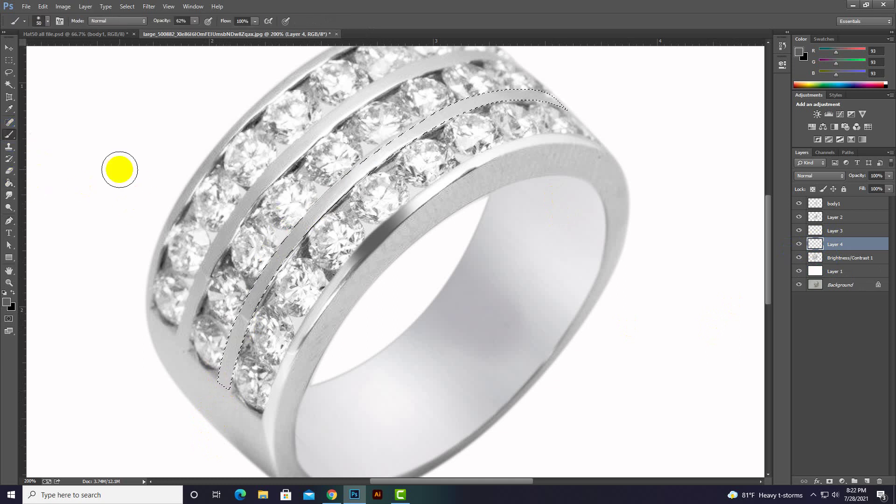
left_click_drag(336, 184, 262, 196)
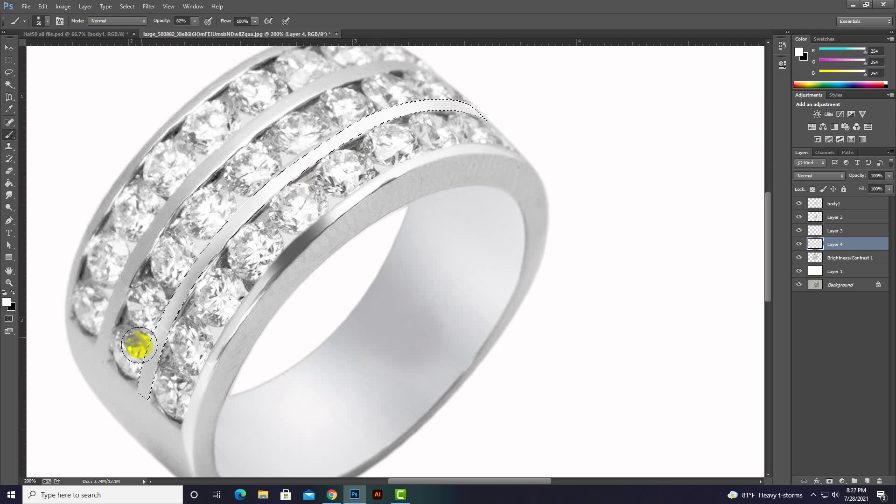
Paint a white highlight and a sampled ring grey into the band, then reactivate Brightness/Contrast 1
left_click_drag(158, 417, 134, 423)
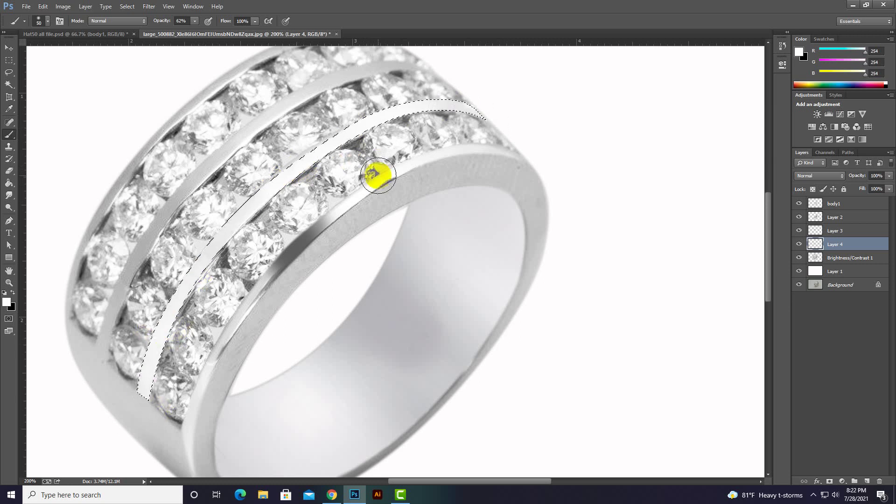
left_click(300, 243, "alt")
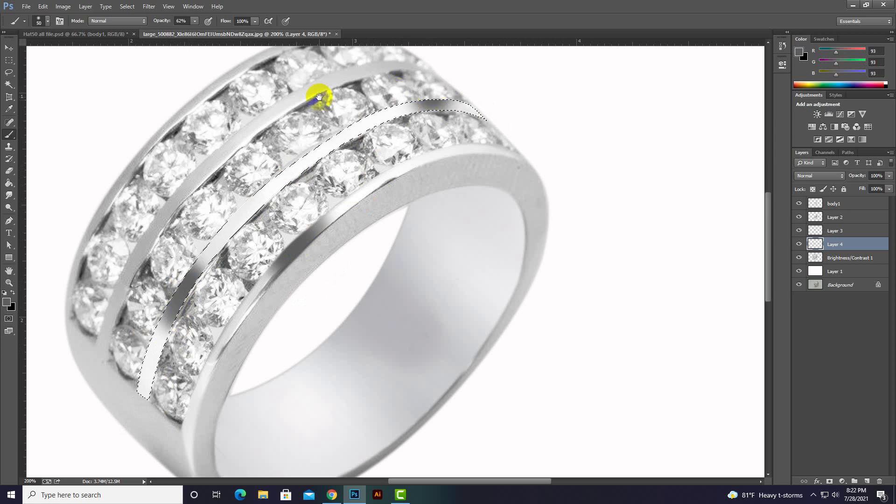
mouse_move(319, 97)
left_mouse_down()
mouse_move(400, 156)
mouse_move(394, 130)
left_mouse_up()
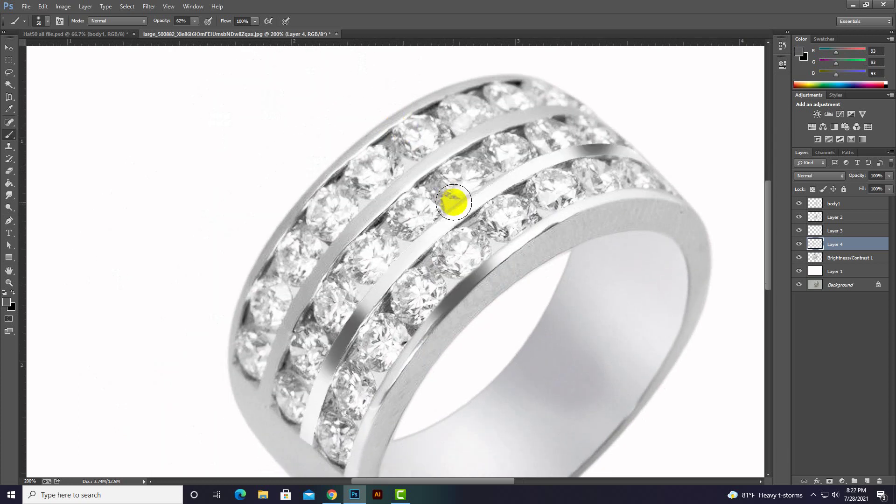
scroll(553, 273, "down", 3)
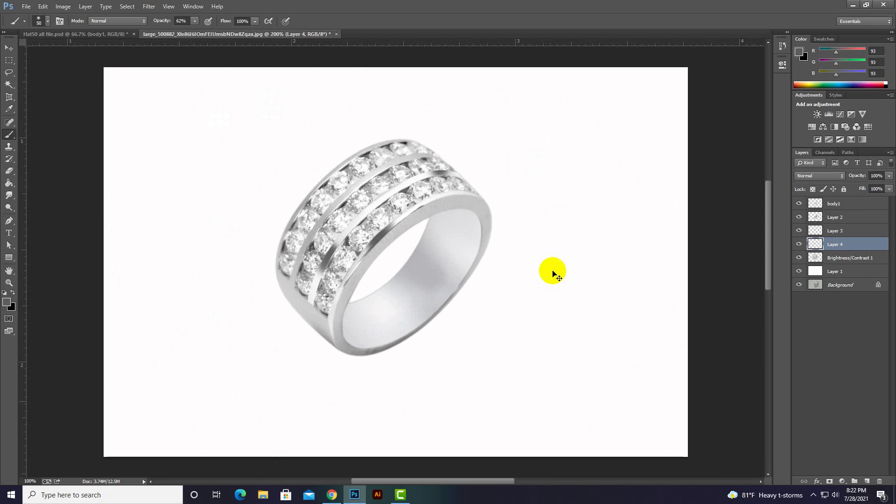
scroll(553, 273, "down", 1)
scroll(553, 273, "up", 1)
scroll(552, 270, "up", 3)
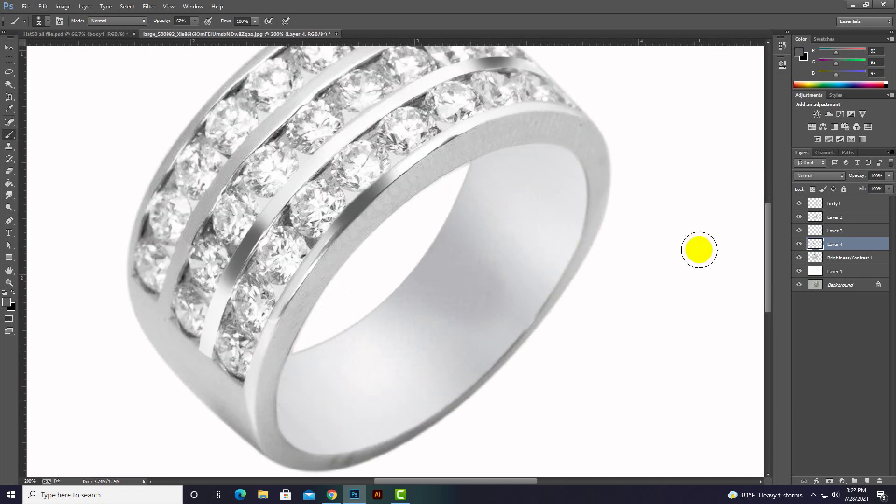
left_click(816, 272)
left_click(819, 255)
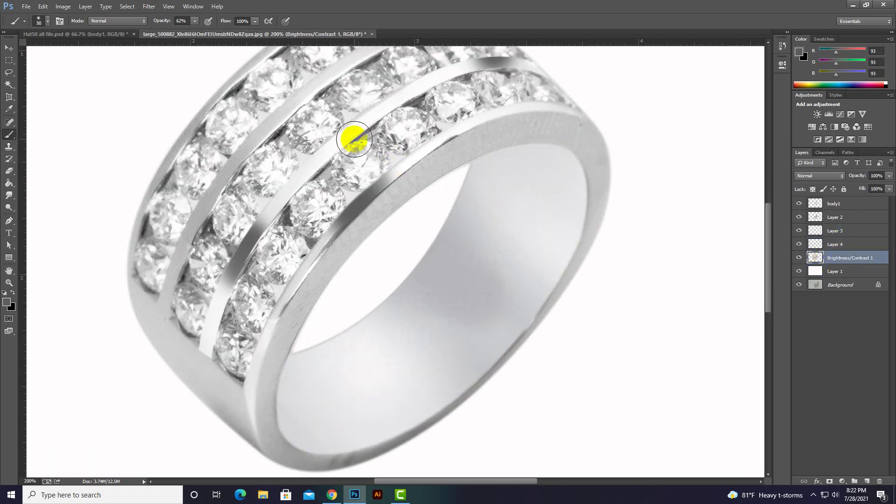
Draw a closed Pen path around the bar between the top and middle stone rows, then load it as a selection
left_click(9, 221)
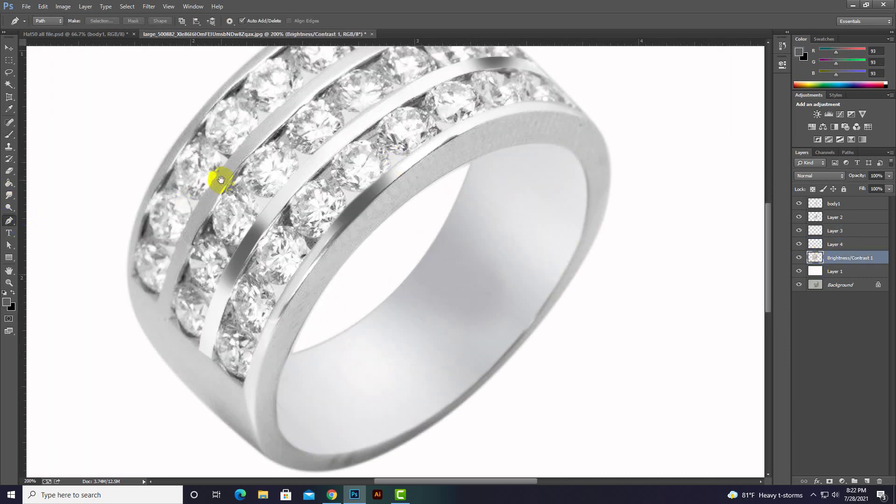
left_click_drag(198, 206, 179, 267)
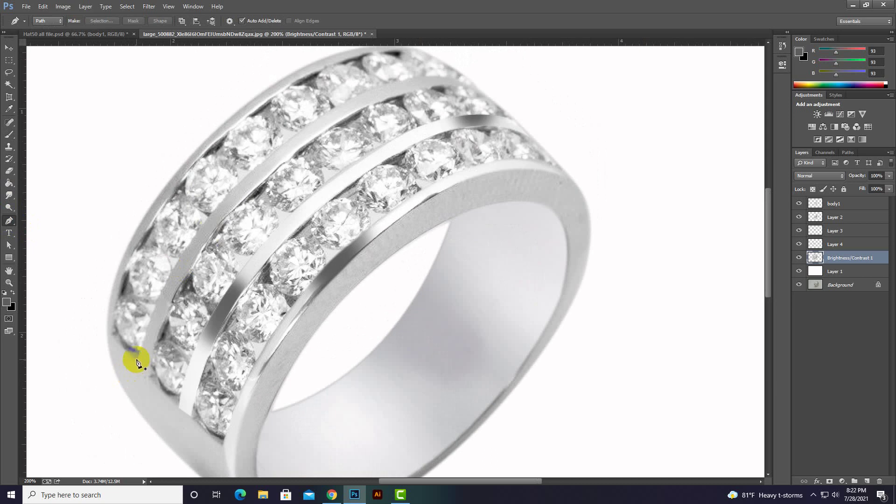
left_click(137, 360)
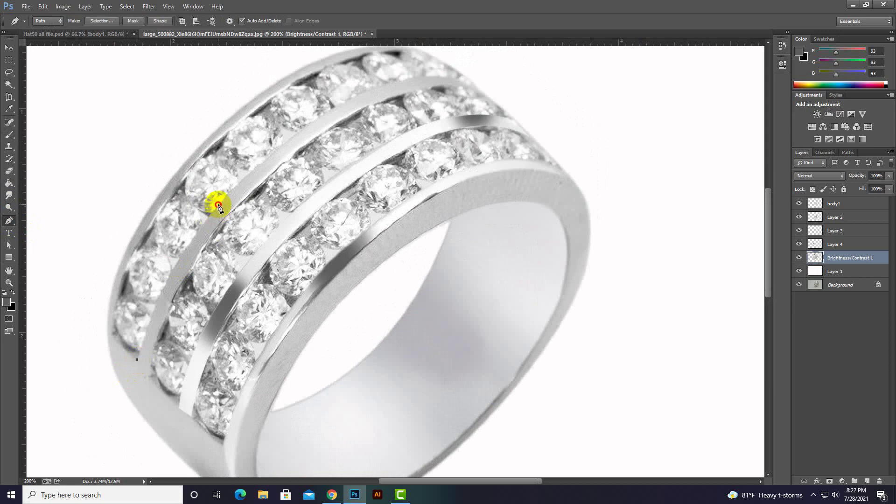
left_click_drag(218, 205, 266, 158)
left_click_drag(336, 114, 271, 172)
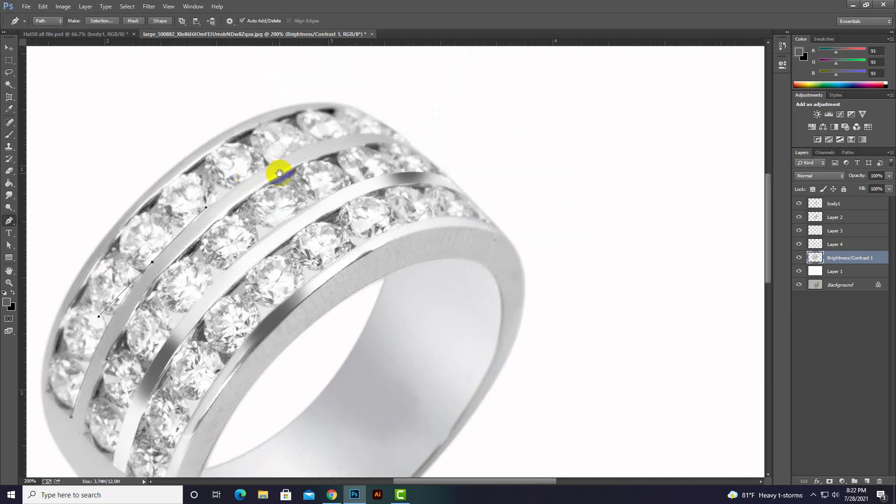
left_click_drag(388, 135, 477, 145)
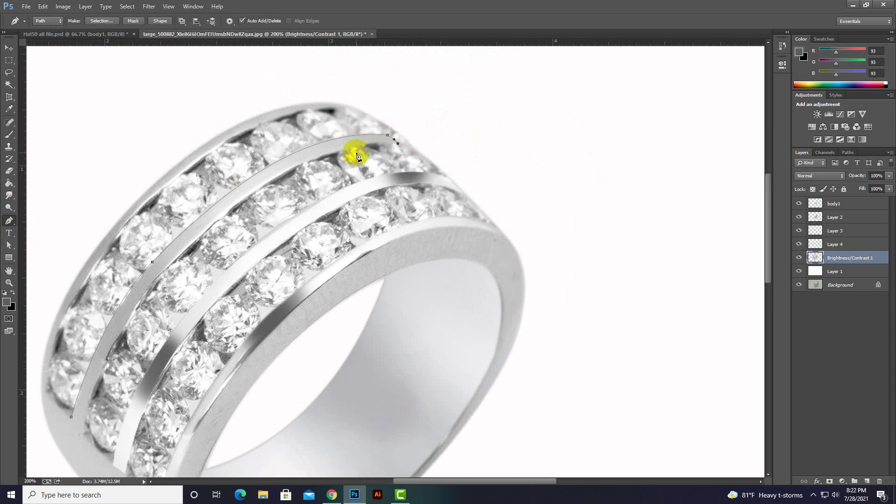
left_click_drag(306, 162, 276, 178)
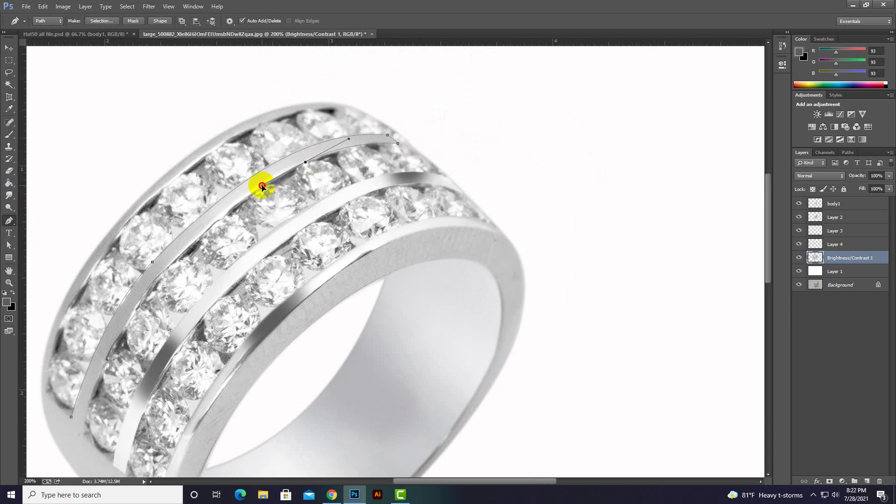
mouse_move(181, 254)
left_mouse_down()
mouse_move(154, 286)
mouse_move(215, 276)
left_mouse_up()
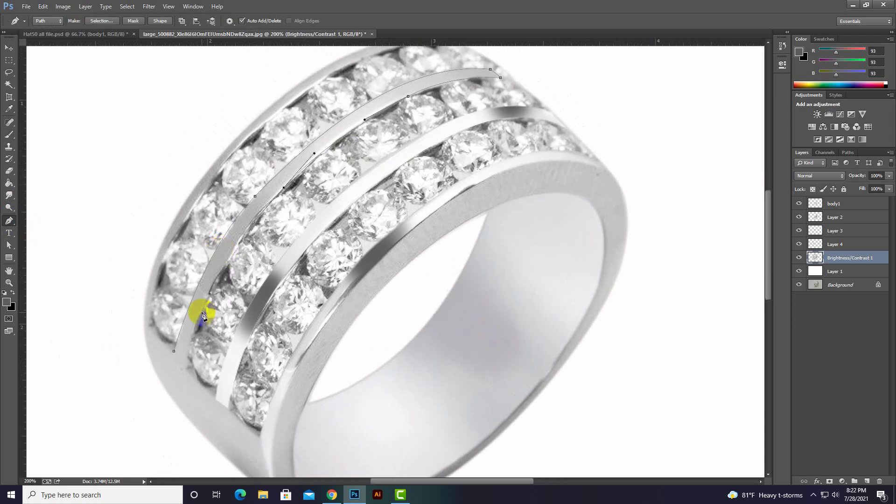
left_click_drag(199, 321, 170, 380)
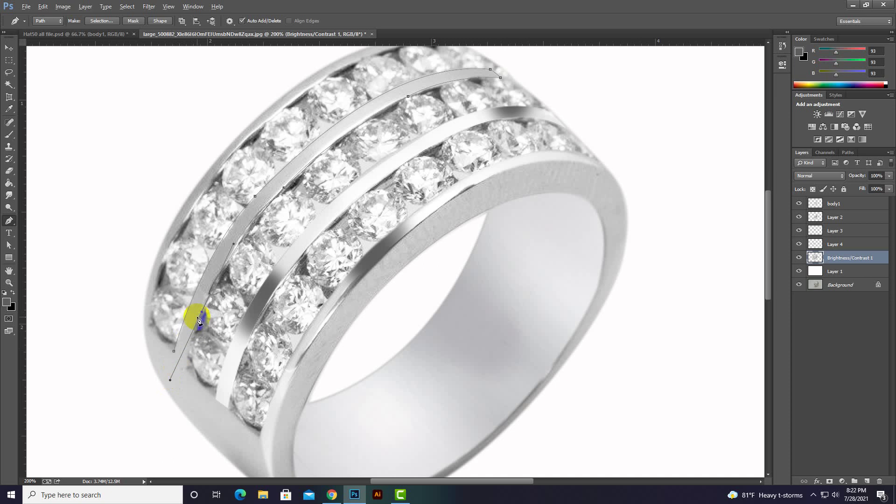
left_click(187, 347, "alt")
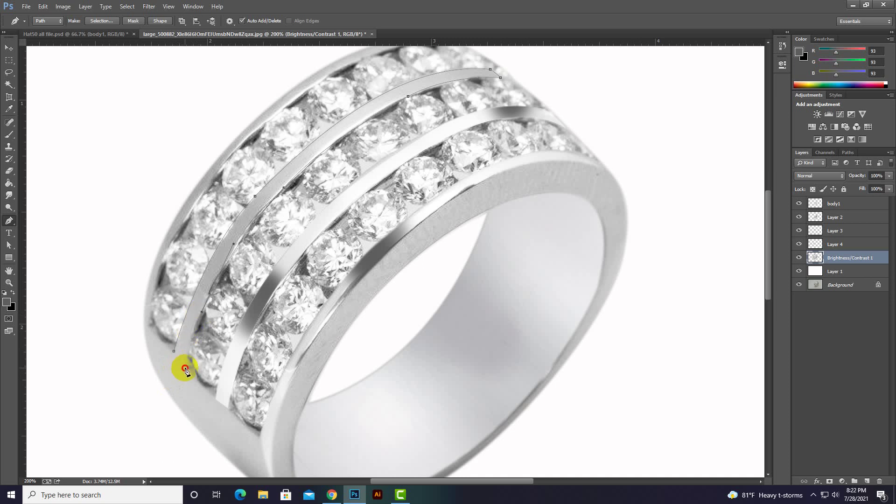
left_click(175, 353)
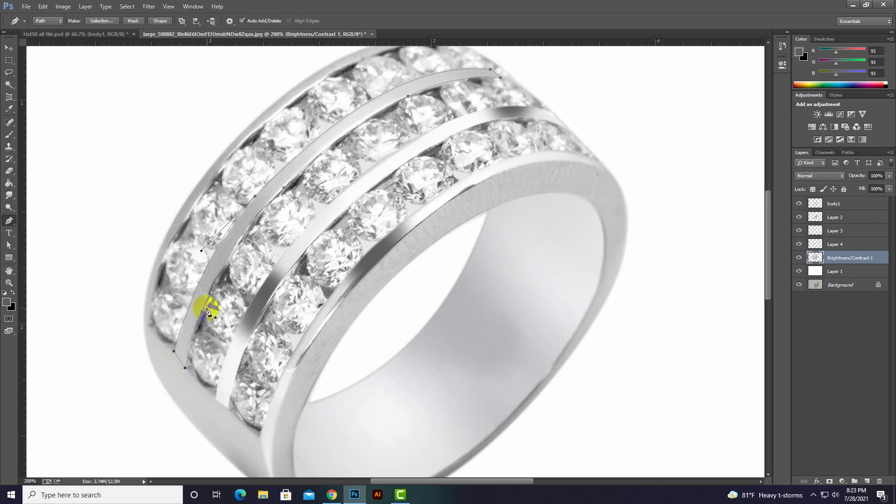
key("ctrl+Return")
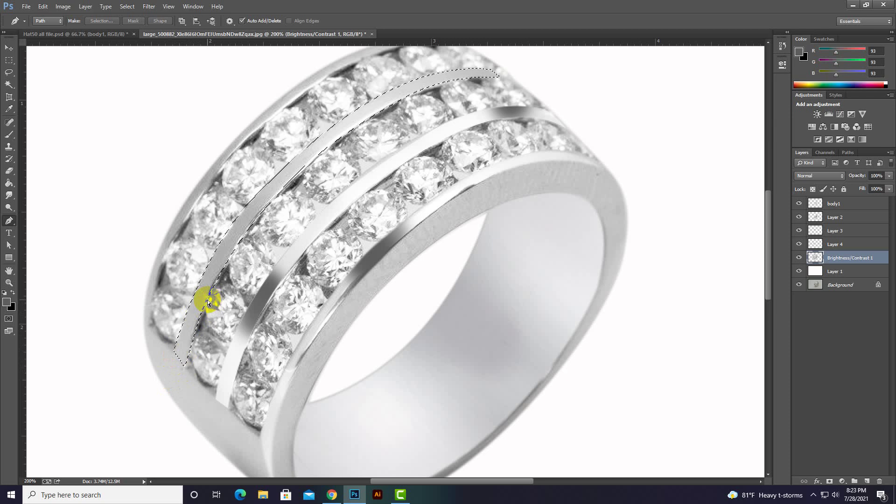
Paint the upper strip white then grey on new Layer 5, deselect, and reactivate Brightness/Contrast 1
key("ctrl+j")
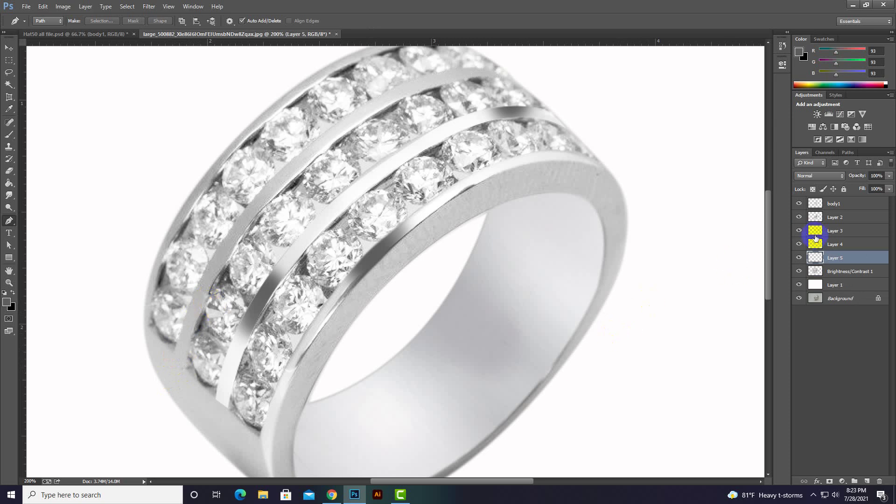
left_click(815, 258, "ctrl")
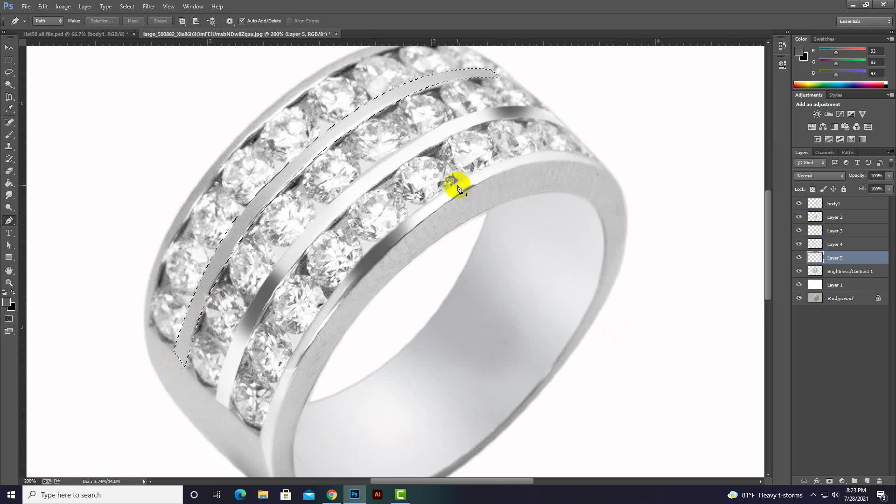
left_click(8, 134)
scroll(260, 207, "up", 1)
scroll(260, 207, "right", 3)
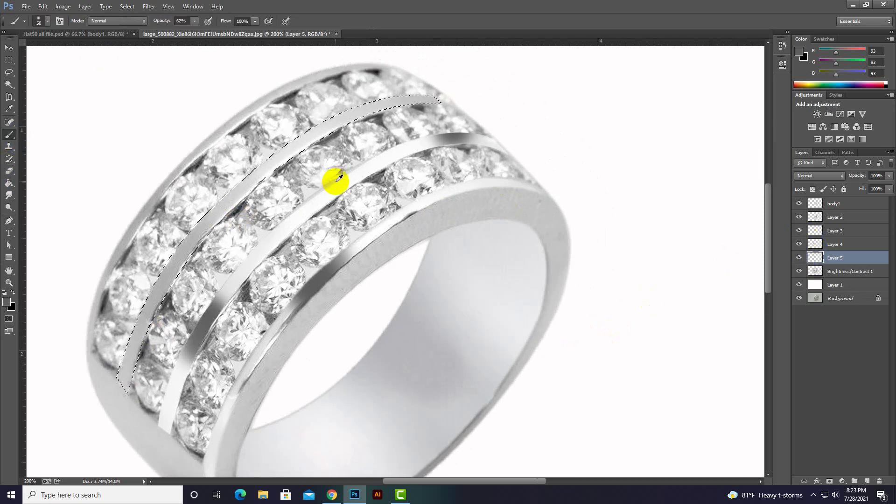
left_click(317, 200, "alt")
mouse_move(266, 184)
left_mouse_down()
mouse_move(252, 205)
mouse_move(346, 114)
mouse_move(448, 99)
left_mouse_up()
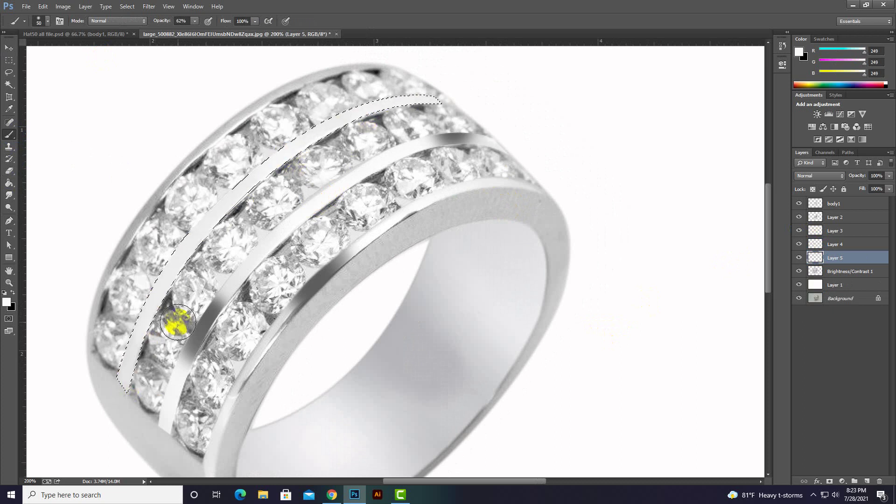
left_click_drag(231, 324, 200, 326)
mouse_move(250, 195)
left_mouse_down()
mouse_move(230, 200)
mouse_move(252, 176)
mouse_move(244, 194)
mouse_move(270, 149)
mouse_move(414, 100)
left_mouse_up()
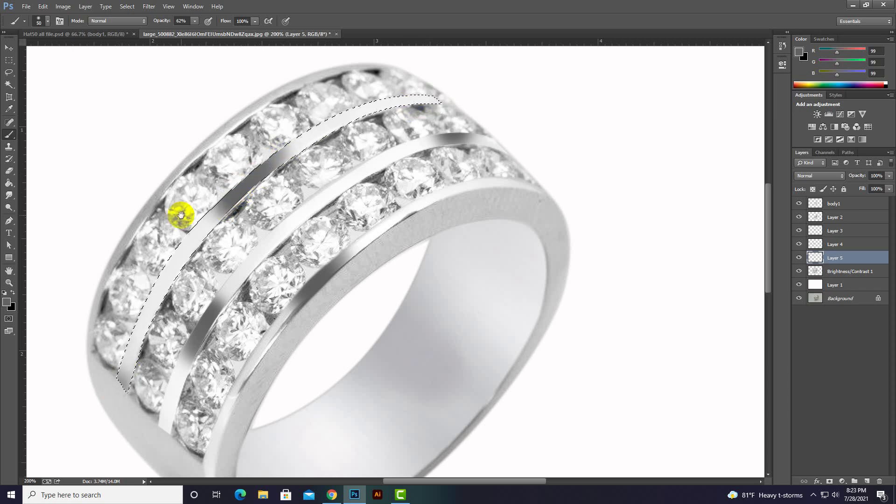
left_click_drag(226, 142, 231, 155)
key("ctrl+d")
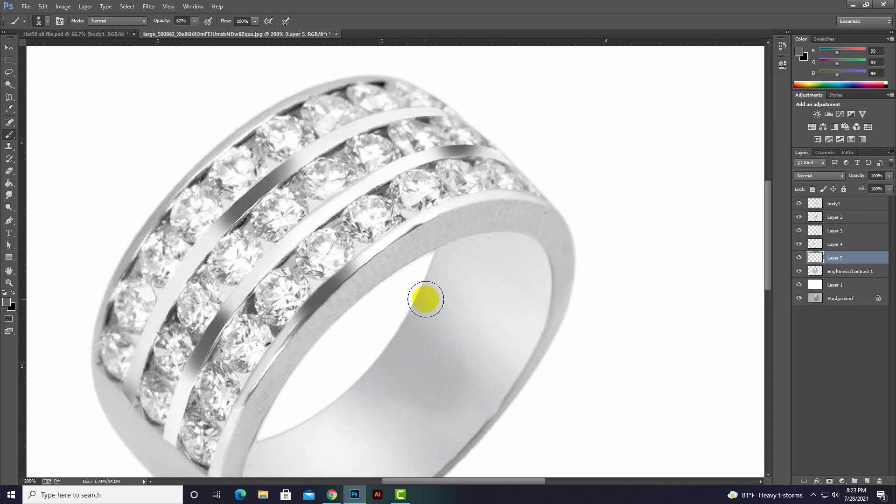
left_click(843, 272)
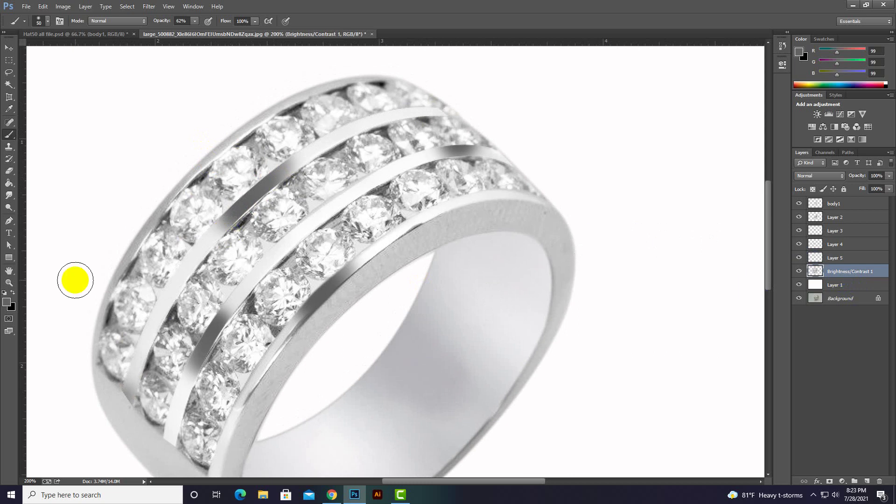
Draw a closed Pen path around the ring's upper-left outer rim and choose Make Selection
left_click(9, 220)
left_click_drag(150, 293, 160, 256)
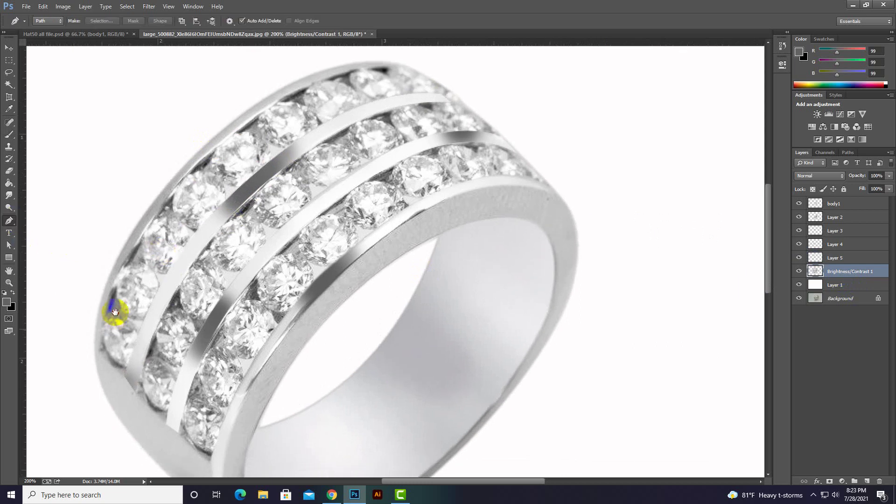
left_click(102, 336)
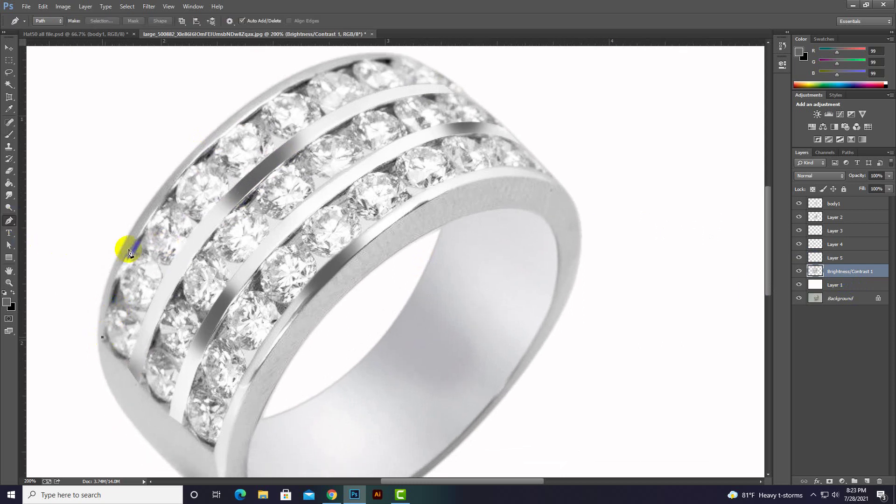
left_click_drag(194, 163, 280, 58)
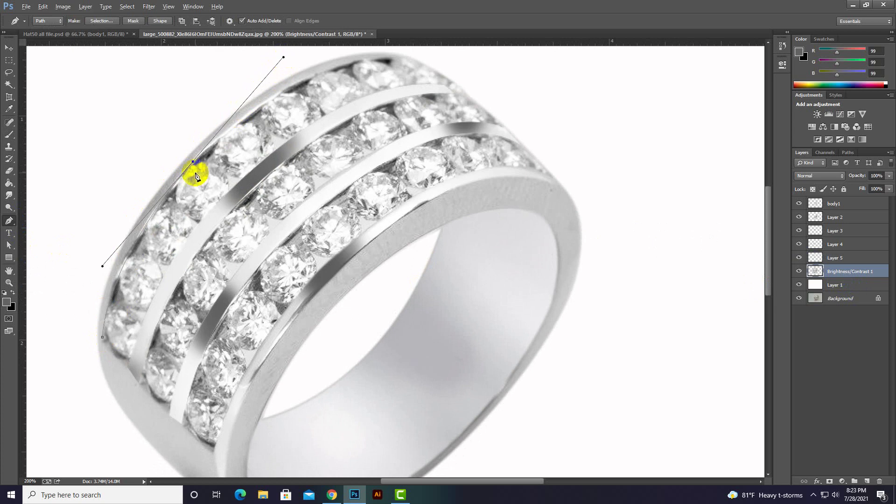
scroll(214, 164, "up", 3)
scroll(214, 165, "right", 3)
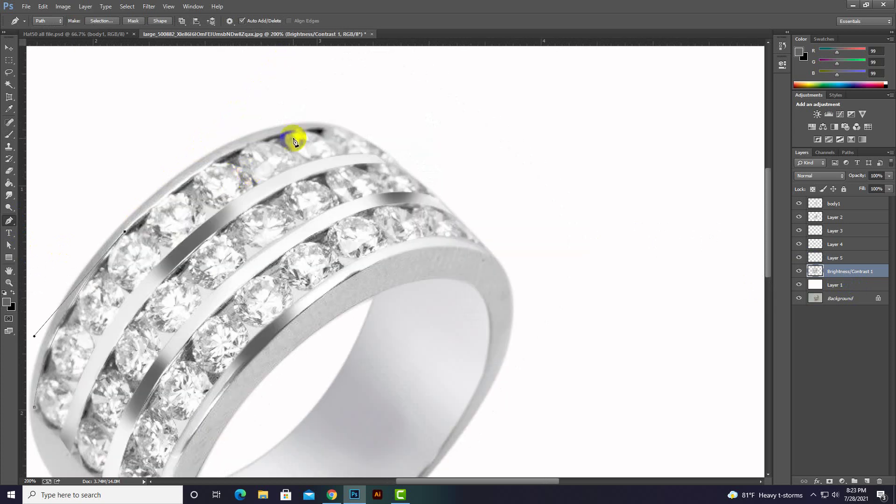
left_click_drag(340, 128, 439, 143)
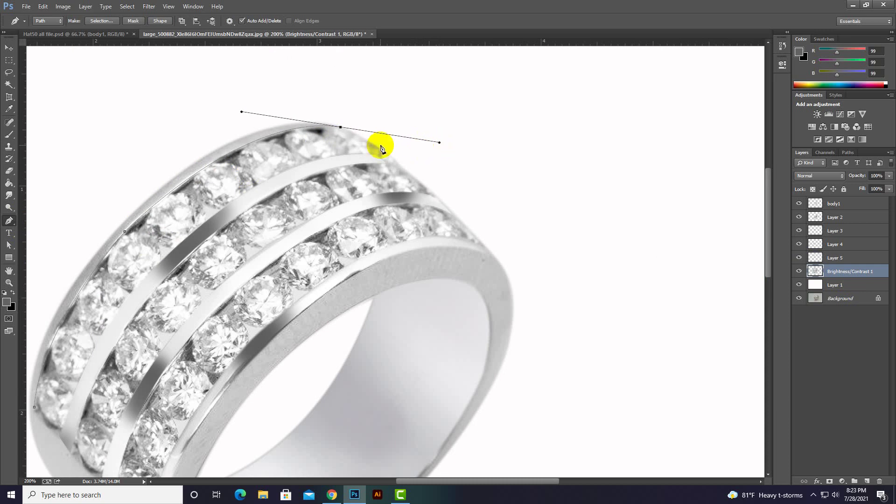
left_click(340, 127, "alt")
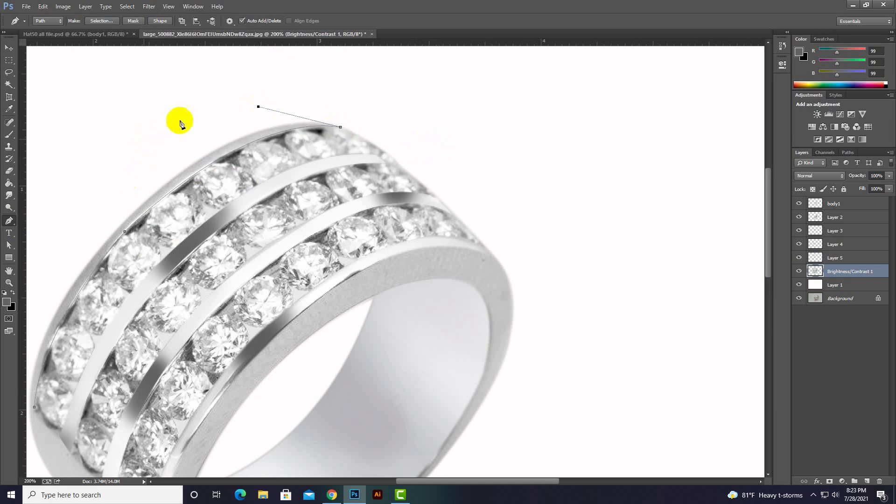
left_click_drag(96, 200, 285, 110)
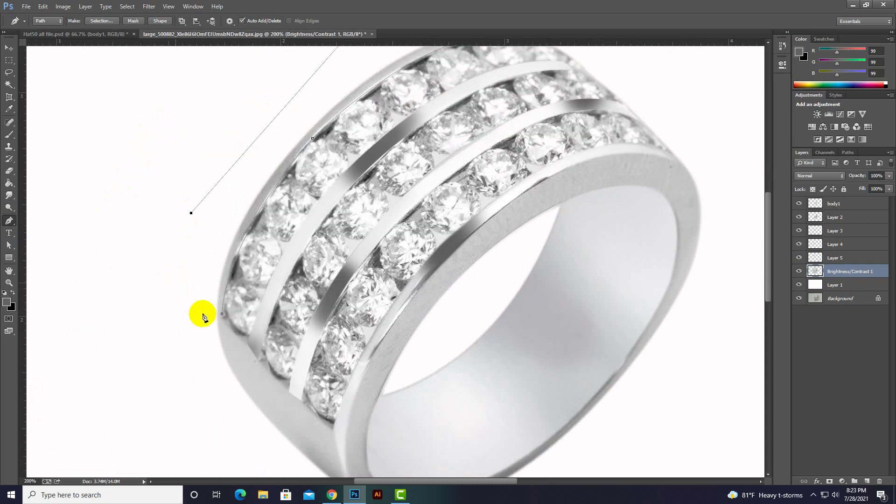
left_click(223, 319)
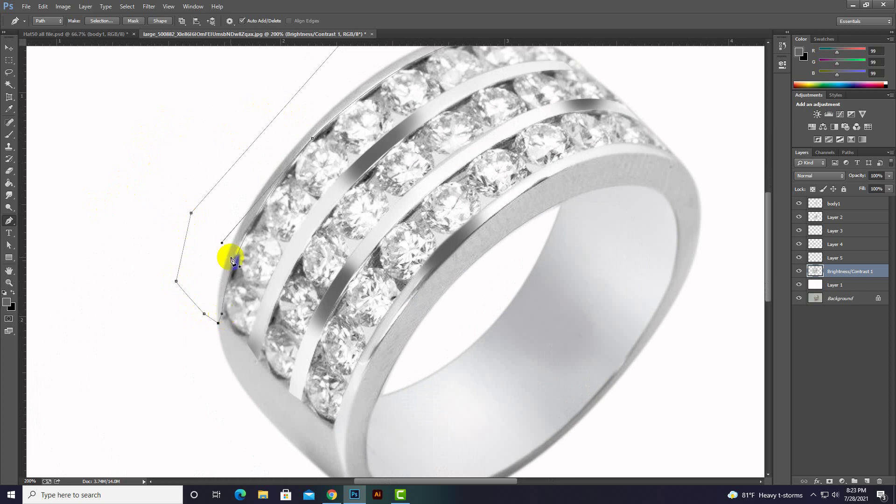
right_click(241, 180)
left_click(275, 223)
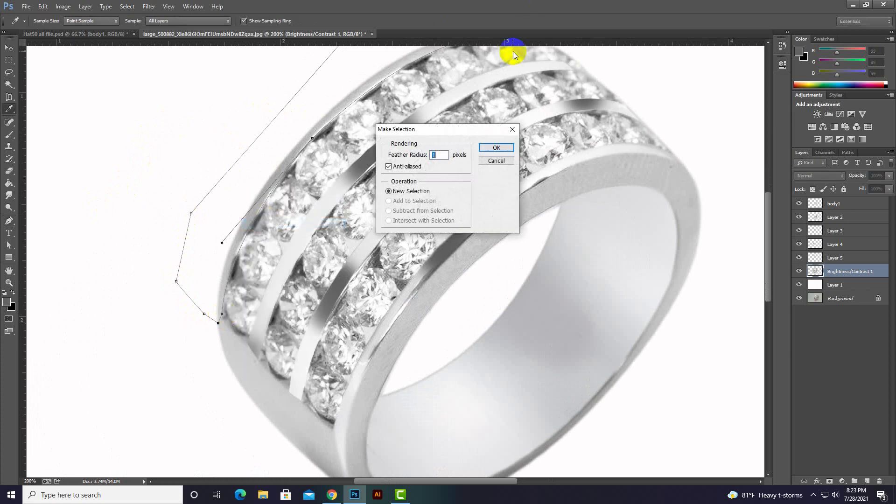
Turn the rim outline into a selection, copy it to new Layer 6, and reload the selection
left_click(512, 129)
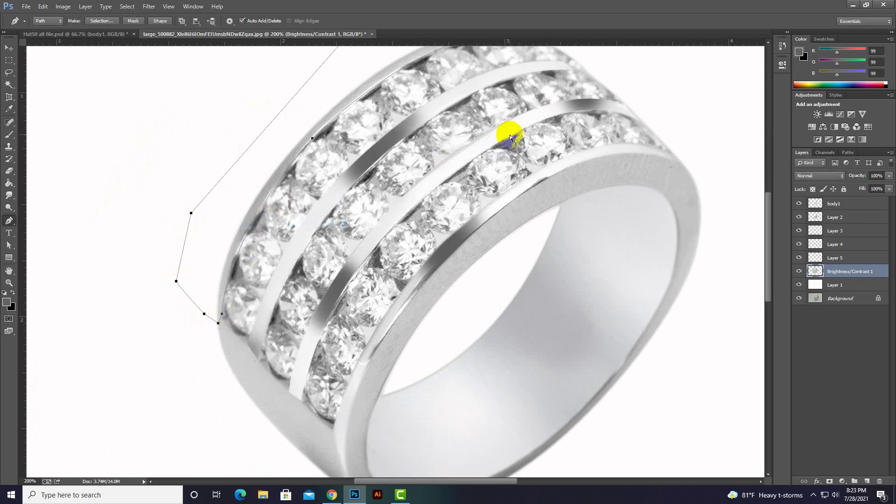
key("ctrl+Return")
key("ctrl+minus")
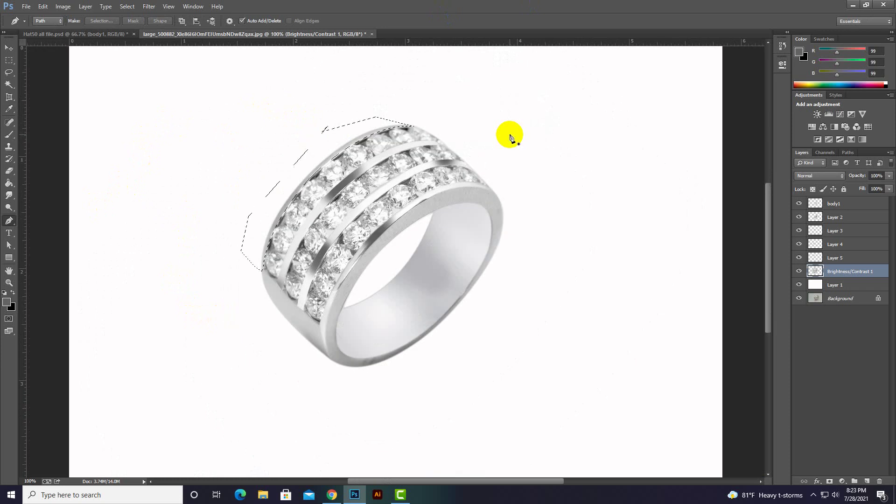
key("ctrl+j")
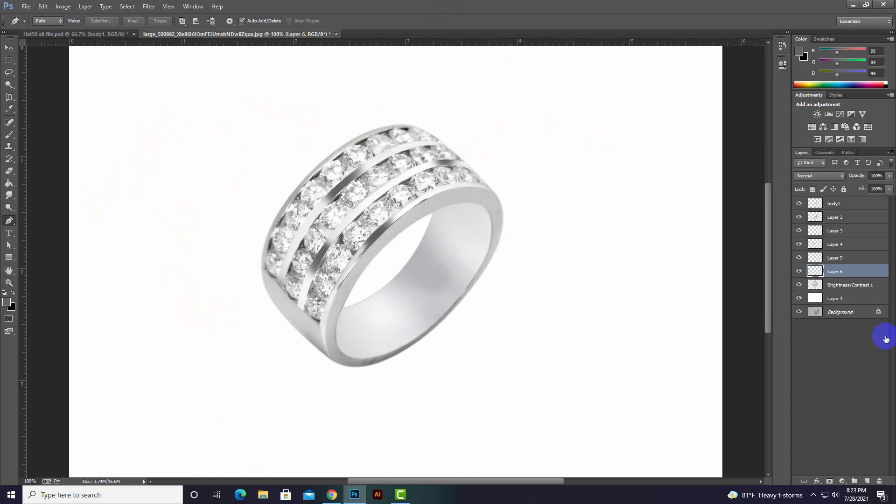
left_click(816, 278, "ctrl")
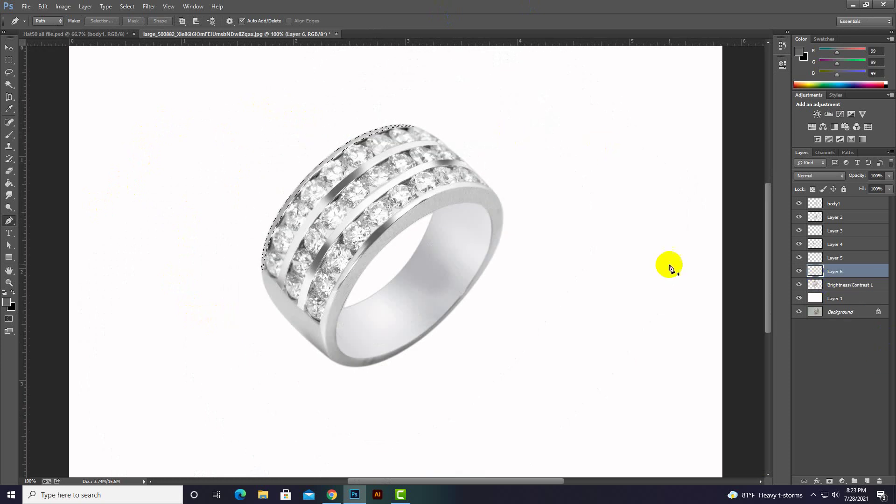
Paint white then grey along the upper-left rim, then zoom to 200% on the top diamond row
left_click(11, 137)
left_click(373, 196, "alt")
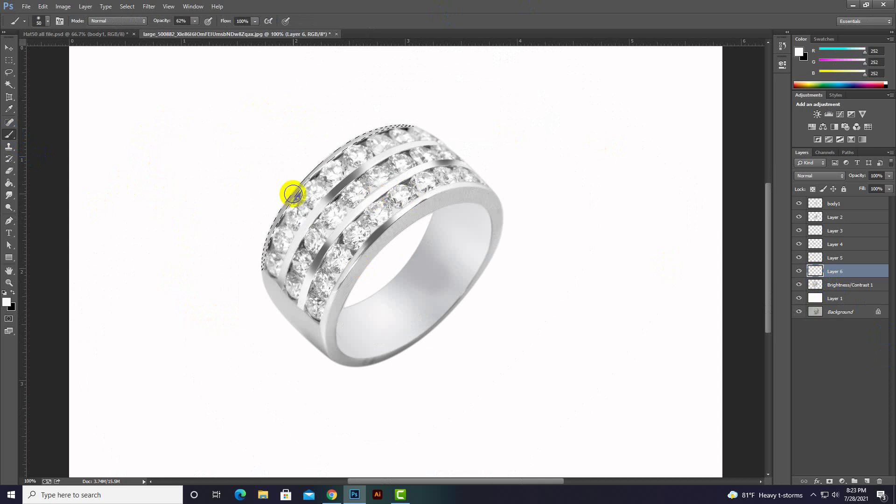
mouse_move(293, 194)
left_mouse_down()
mouse_move(265, 234)
mouse_move(316, 160)
mouse_move(427, 119)
left_mouse_up()
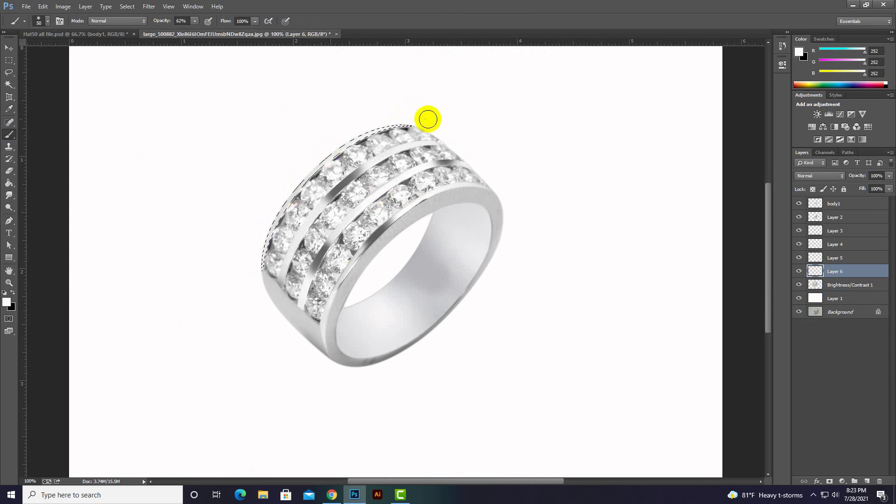
left_click(323, 195, "alt")
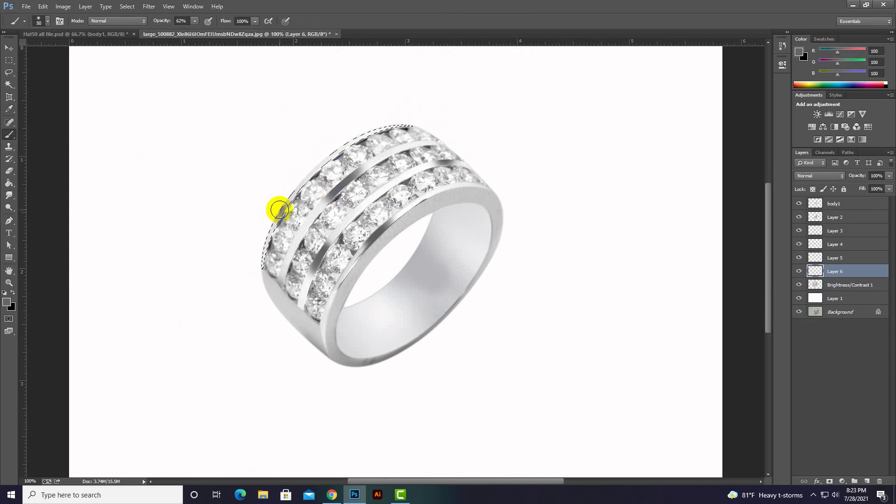
left_click_drag(279, 210, 367, 134)
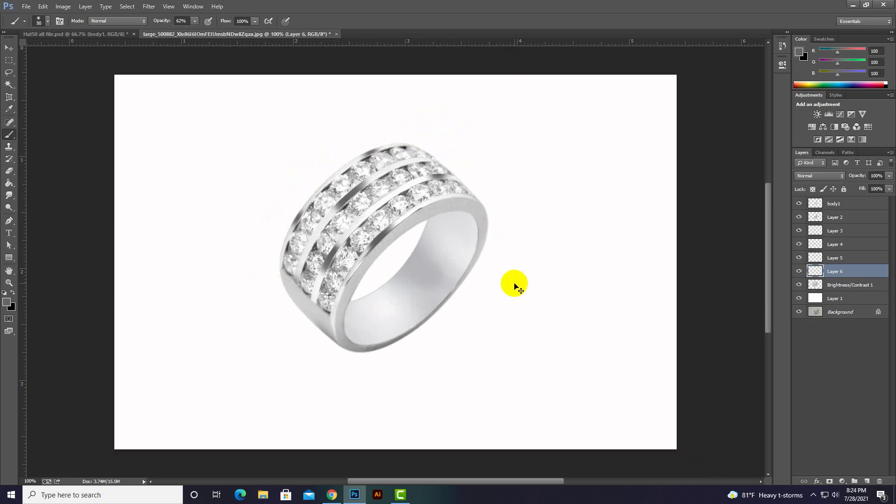
key("ctrl+plus")
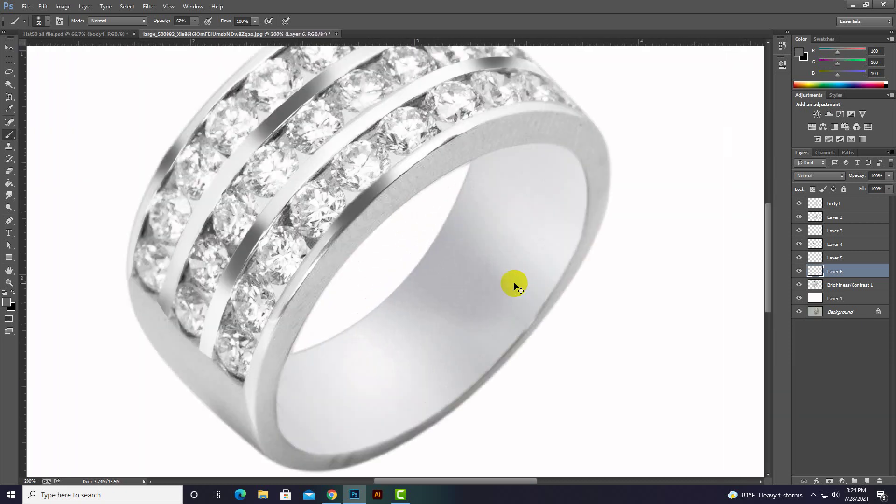
mouse_move(400, 112)
left_mouse_down()
mouse_move(414, 153)
mouse_move(434, 173)
mouse_move(400, 190)
left_mouse_up()
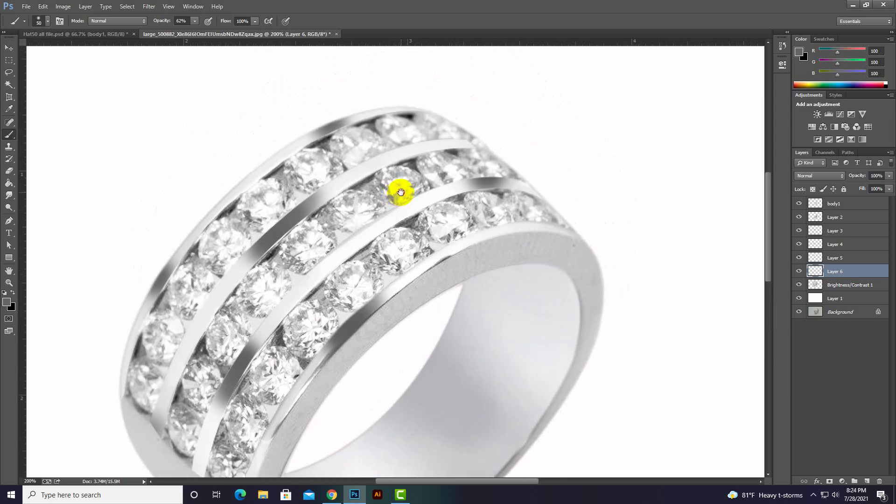
Toggle Layer 5's visibility to compare, pan down the ring, and reactivate Brightness/Contrast 1
left_click(832, 262)
left_click(799, 258)
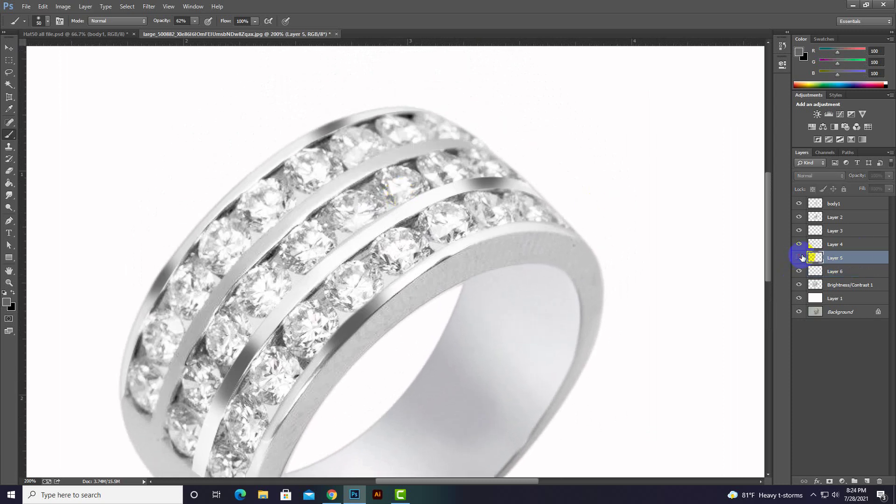
left_click(800, 257)
left_click(799, 257)
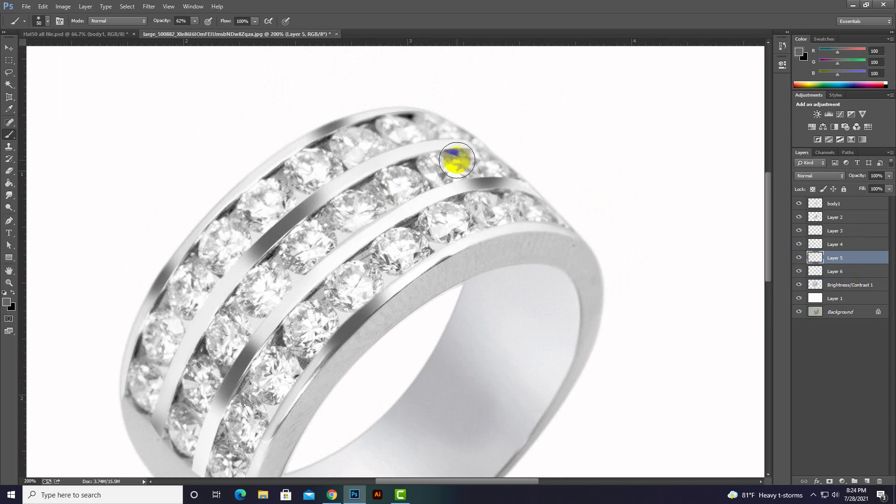
left_click_drag(348, 156, 357, 79)
left_click_drag(312, 208, 306, 116)
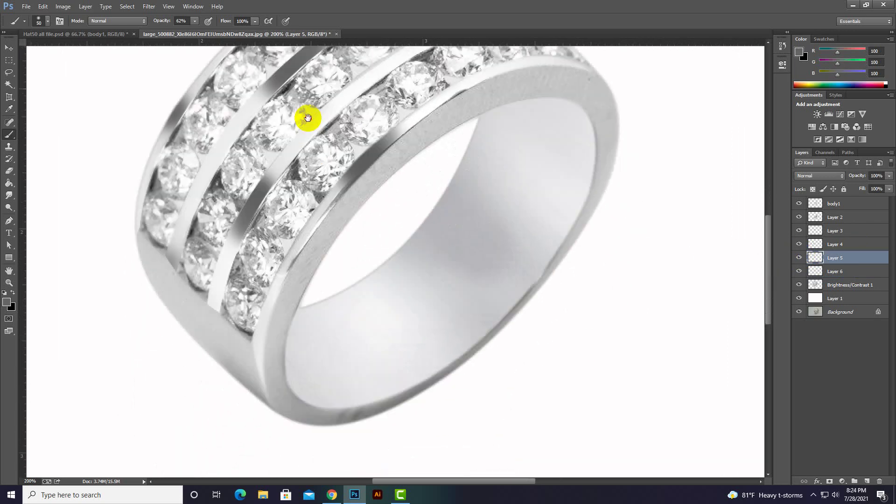
mouse_move(449, 216)
left_mouse_down()
mouse_move(439, 242)
mouse_move(450, 274)
left_mouse_up()
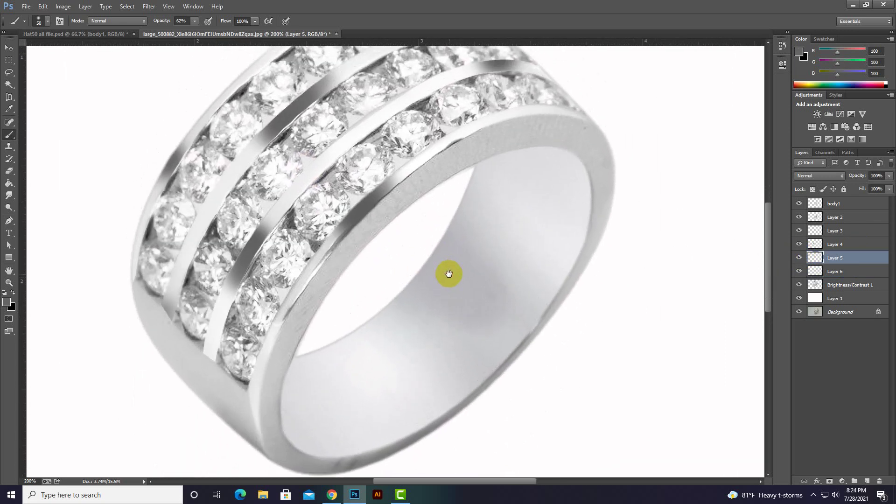
mouse_move(413, 153)
left_mouse_down()
mouse_move(421, 212)
mouse_move(461, 236)
left_mouse_up()
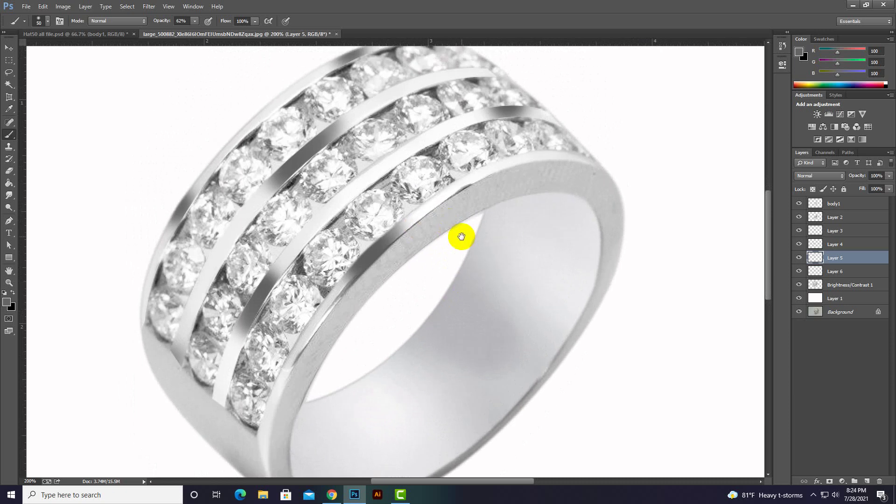
left_click(836, 286)
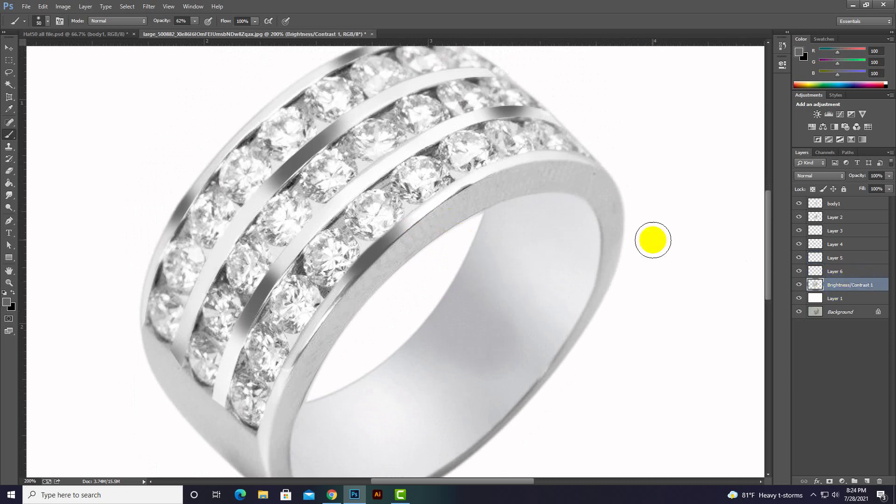
mouse_move(432, 260)
left_mouse_down()
mouse_move(434, 186)
mouse_move(432, 203)
left_mouse_up()
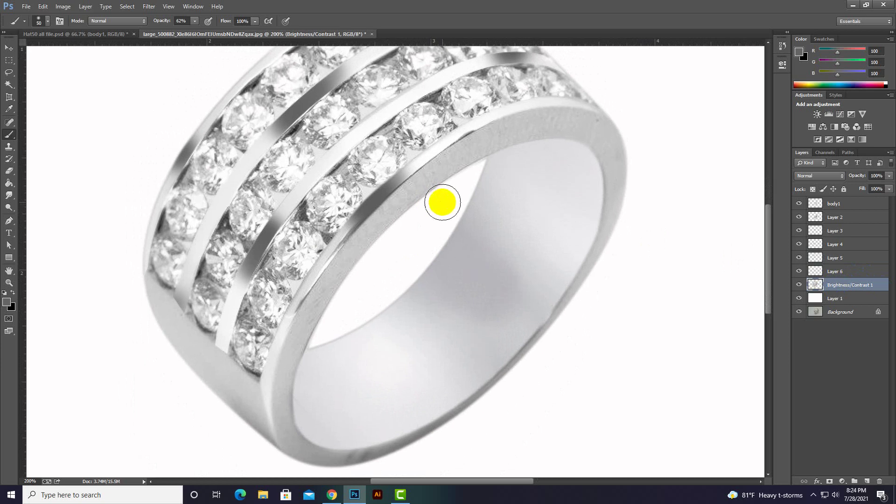
Choose the Smudge Tool and load the ring's outline from the Brightness/Contrast 1 thumbnail
left_click(11, 196)
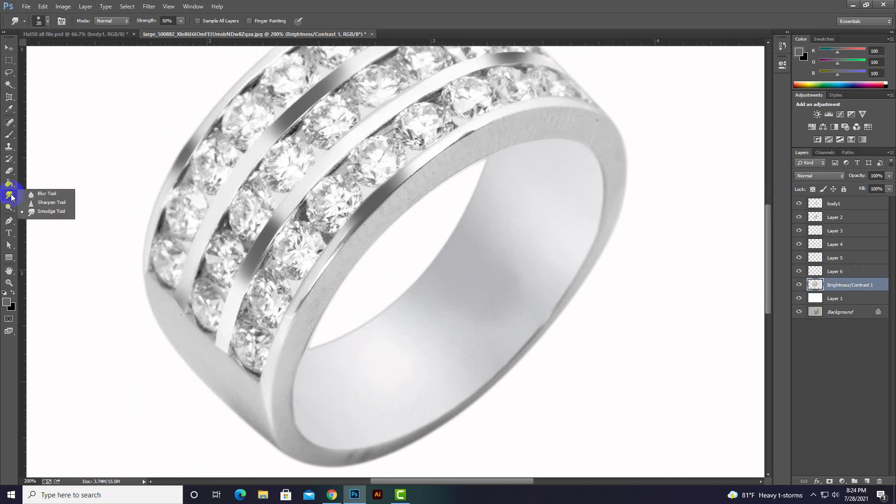
left_click(36, 214)
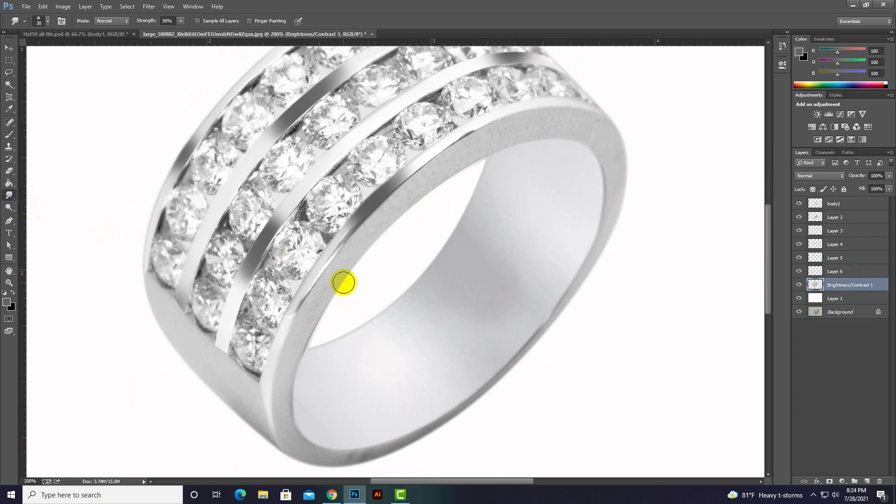
left_click(814, 285, "ctrl")
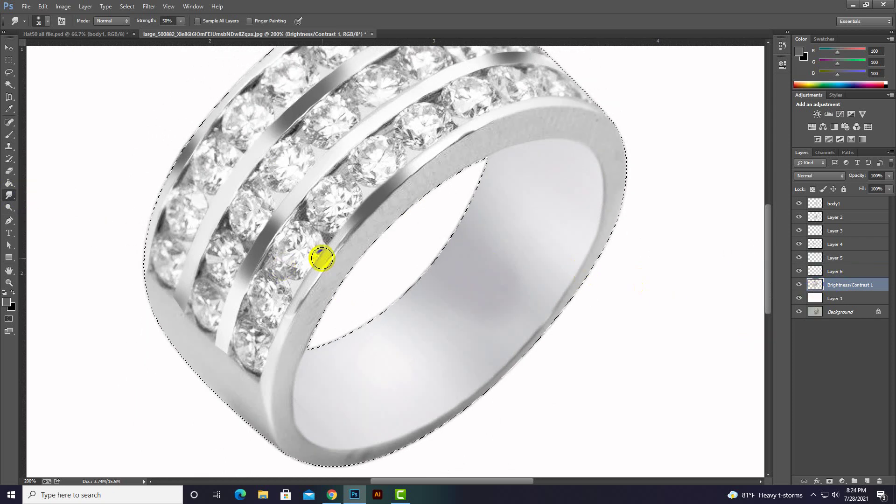
left_click(816, 286)
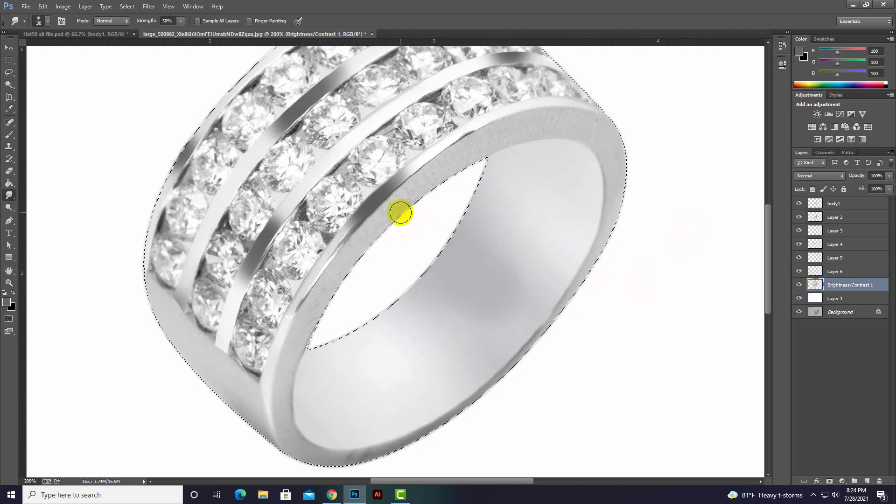
At 50% strength, smudge the ring's upper band, lower-right outer edge and inner lower edge
left_click_drag(343, 226, 326, 208)
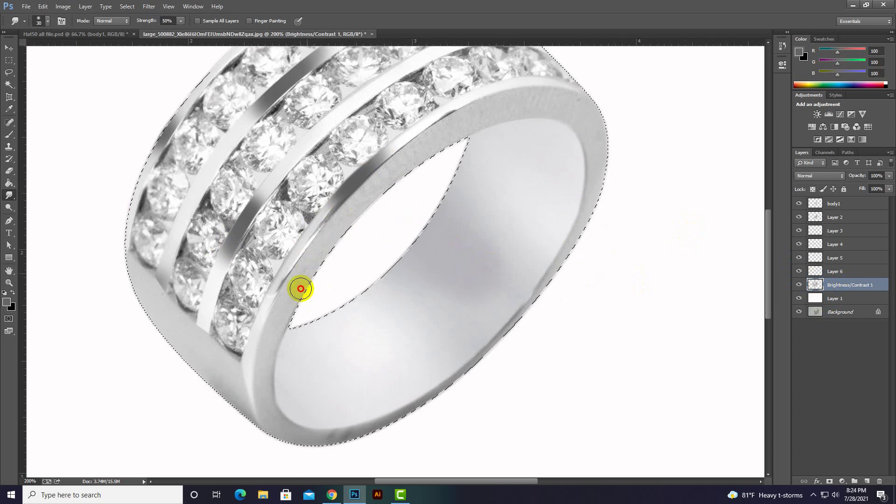
left_click(375, 176)
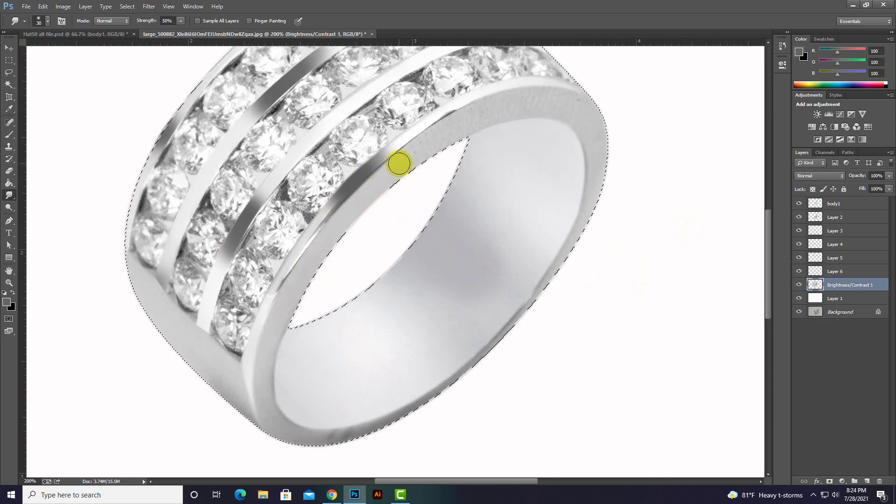
left_click(181, 21)
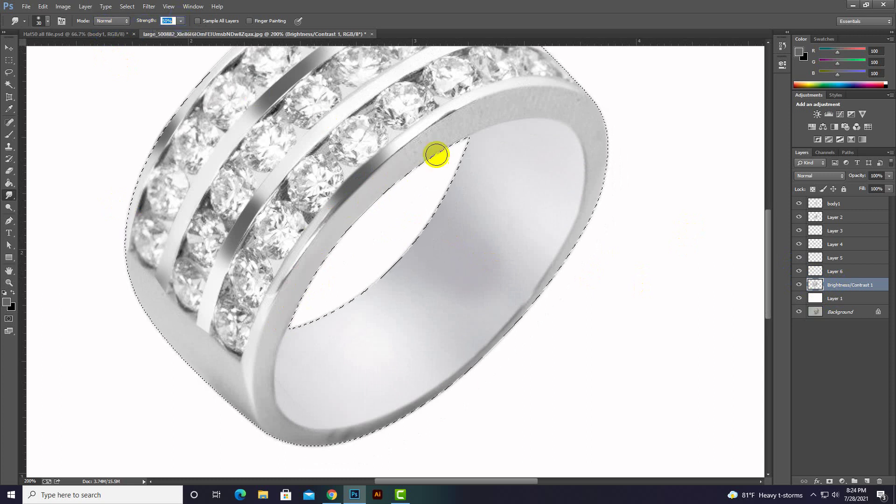
left_click(474, 122)
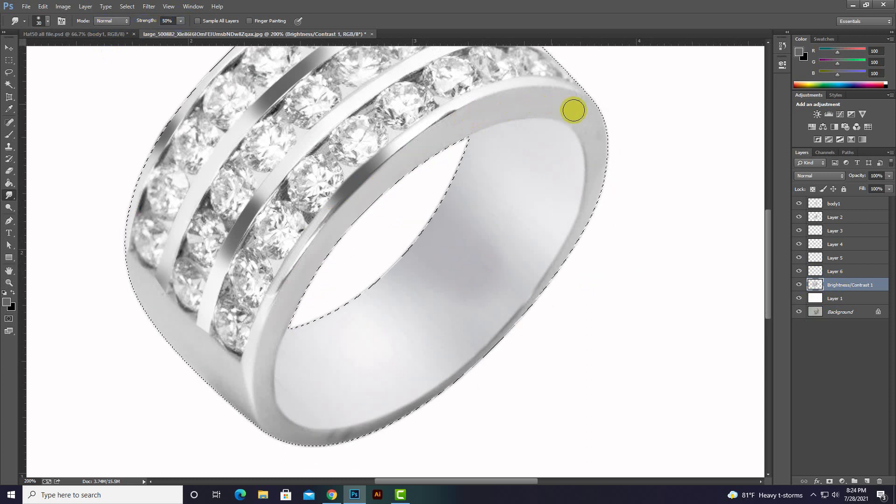
mouse_move(474, 123)
left_mouse_down()
mouse_move(575, 147)
mouse_move(597, 179)
left_mouse_up()
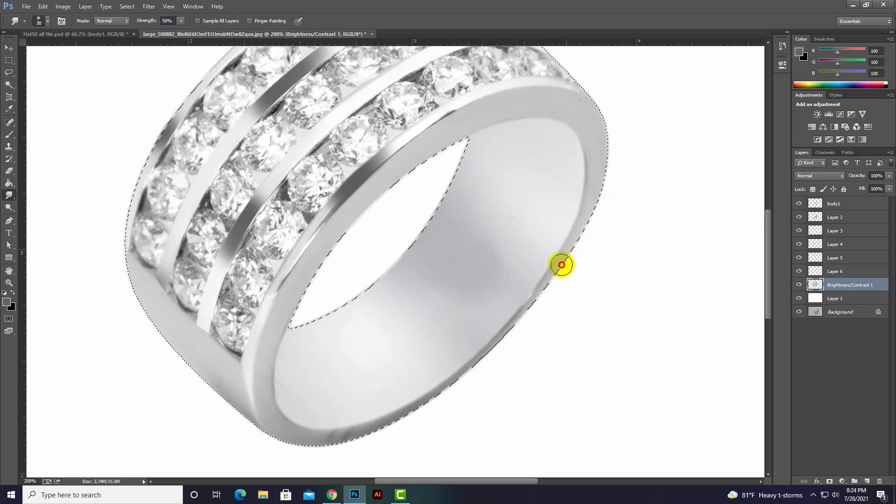
mouse_move(561, 265)
left_mouse_down()
mouse_move(431, 404)
mouse_move(472, 322)
left_mouse_up()
mouse_move(314, 362)
left_mouse_down()
mouse_move(438, 341)
mouse_move(307, 348)
left_mouse_up()
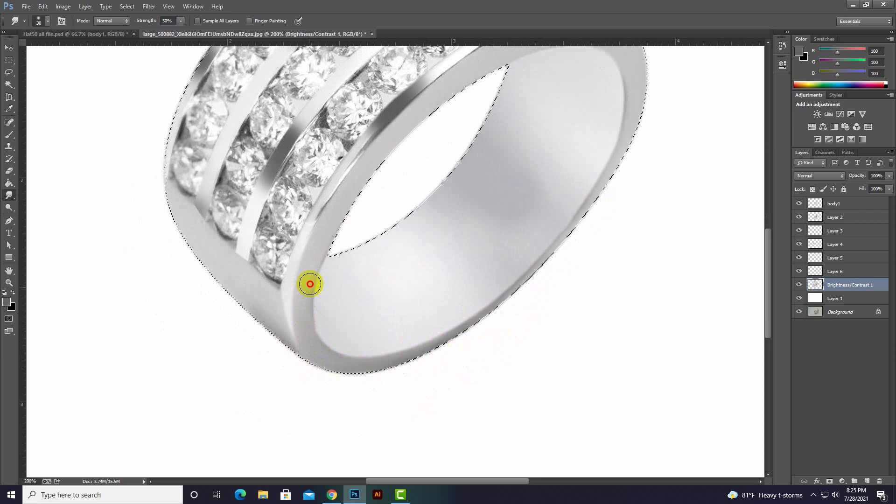
mouse_move(306, 319)
left_mouse_down()
mouse_move(357, 362)
mouse_move(200, 259)
mouse_move(173, 199)
left_mouse_up()
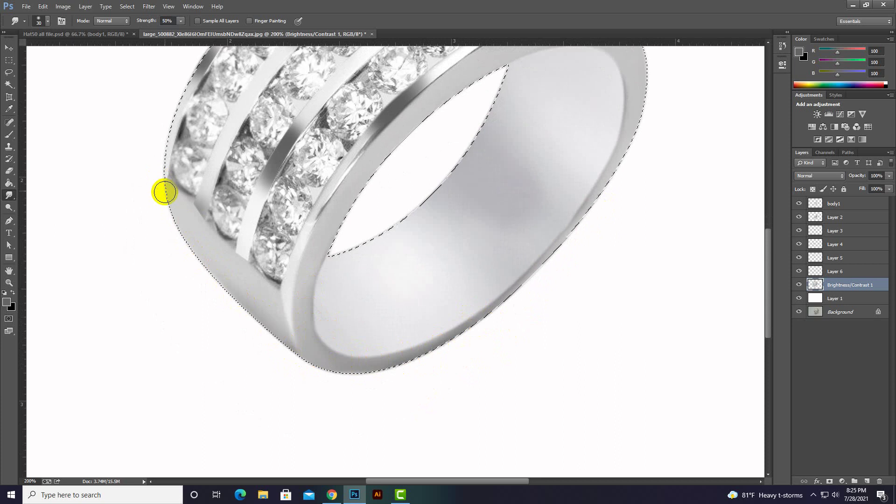
Smudge along the diamond band's edge, deselect, and toggle Brightness/Contrast 1 to compare
scroll(304, 236, "up", 5)
scroll(261, 285, "up", 5)
scroll(220, 336, "right", 5)
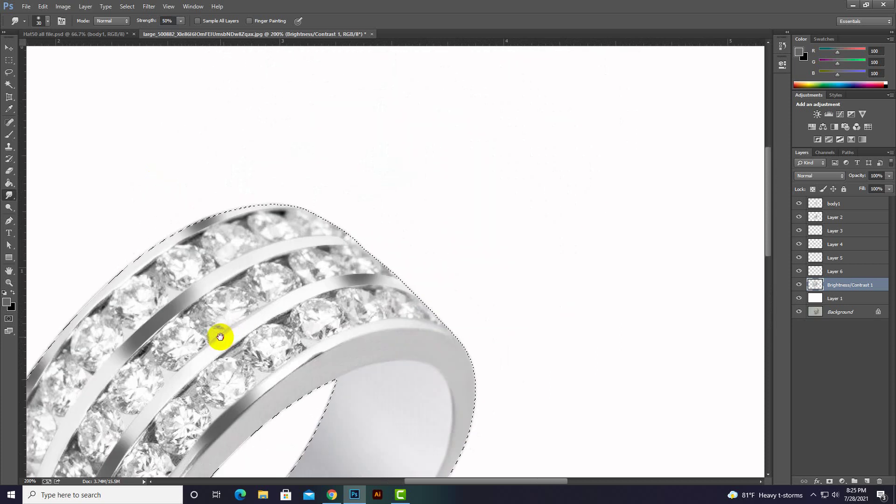
scroll(406, 272, "down", 3)
scroll(396, 243, "left", 4)
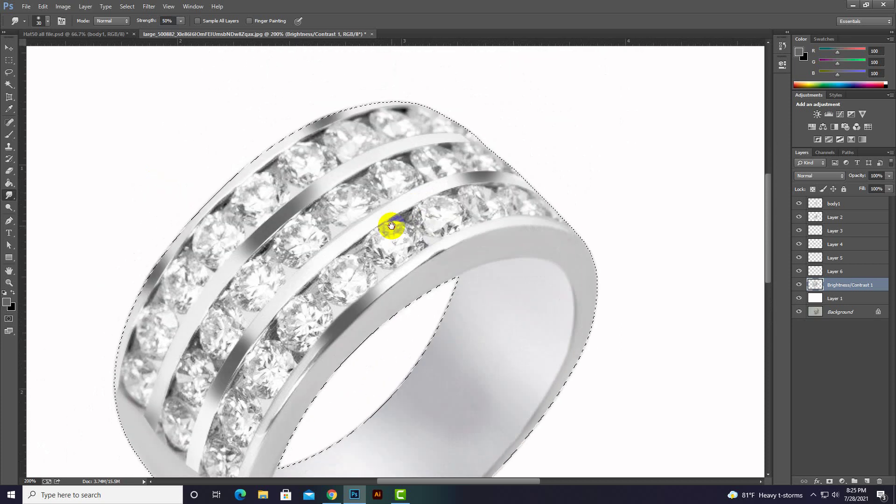
mouse_move(327, 203)
left_mouse_down()
mouse_move(320, 176)
mouse_move(486, 214)
left_mouse_up()
key("ctrl+d")
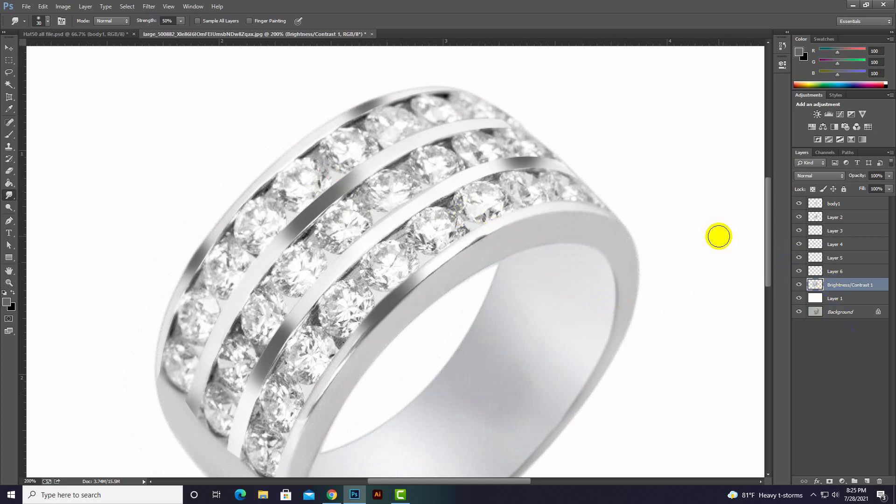
left_click(798, 285)
left_click(799, 285)
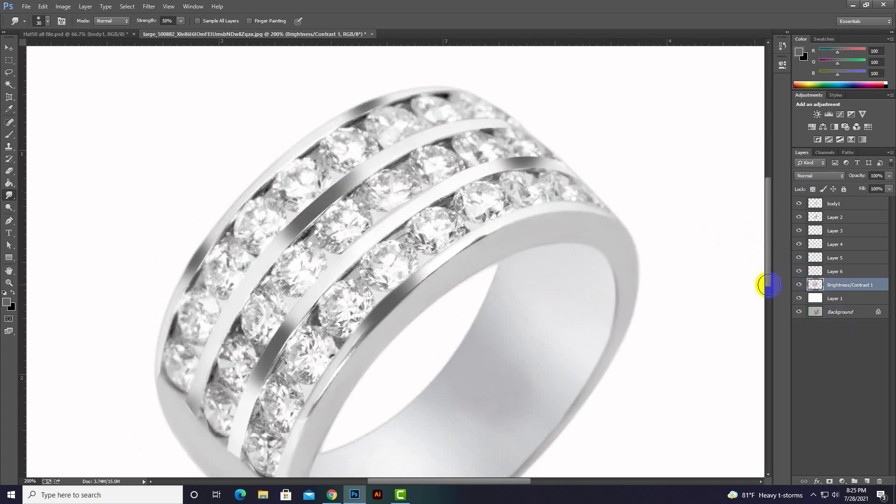
Set the Eraser to a 5 px brush with 0% hardness
left_click(10, 176)
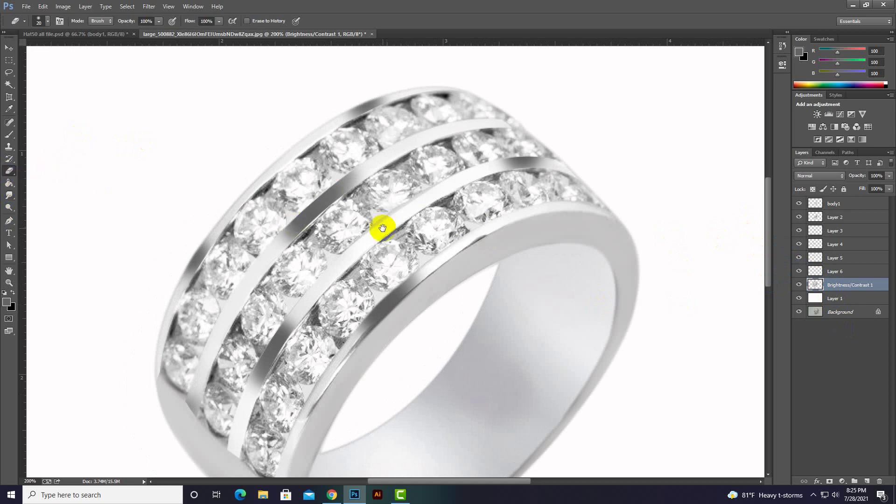
left_click_drag(381, 228, 353, 205)
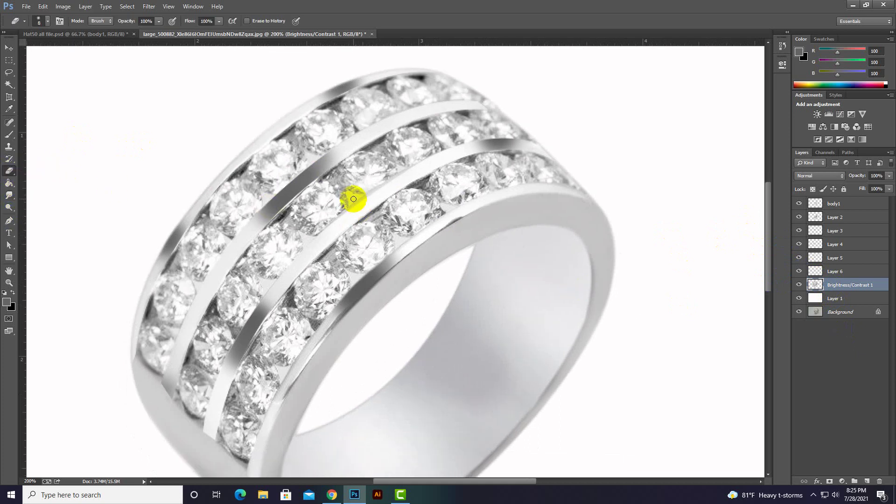
scroll(354, 199, "up", 1)
scroll(354, 198, "up", 1)
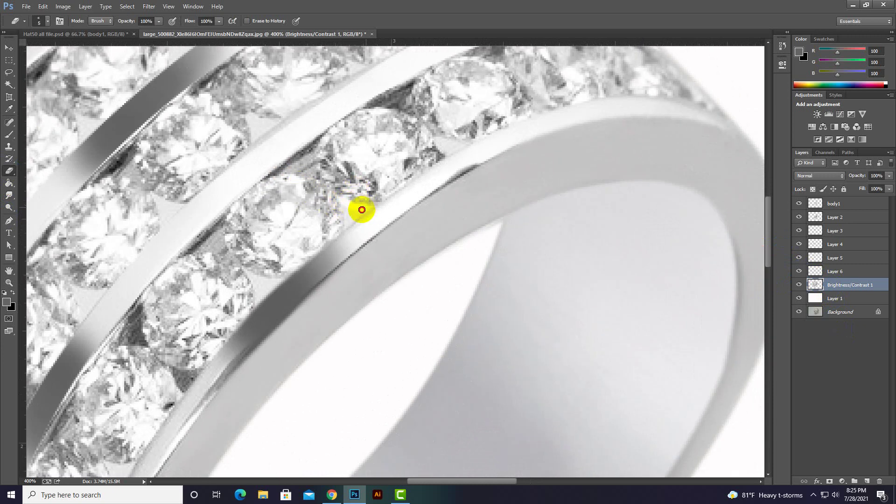
scroll(343, 203, "down", 1)
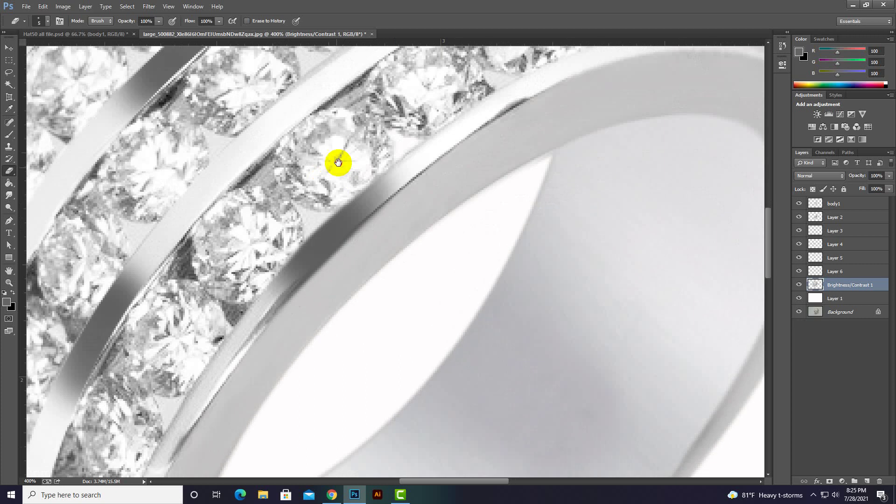
scroll(320, 216, "up", 1)
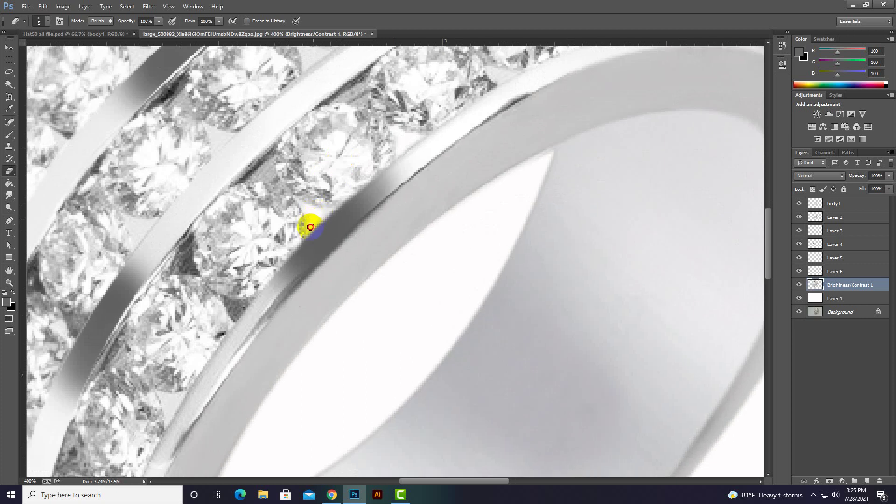
right_click(310, 214)
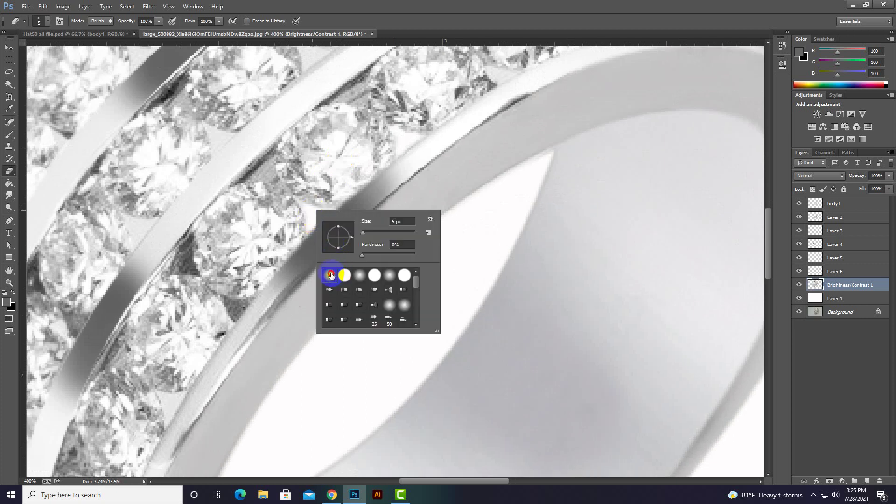
key("Return")
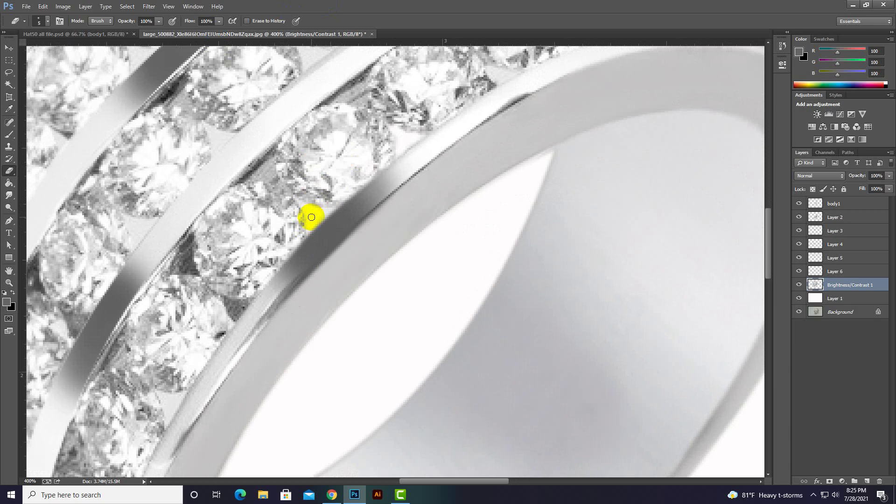
Zoom to 400% and pan across the ring's stone channels to inspect them
scroll(312, 217, "down", 1)
scroll(330, 113, "up", 1)
scroll(238, 273, "down", 1)
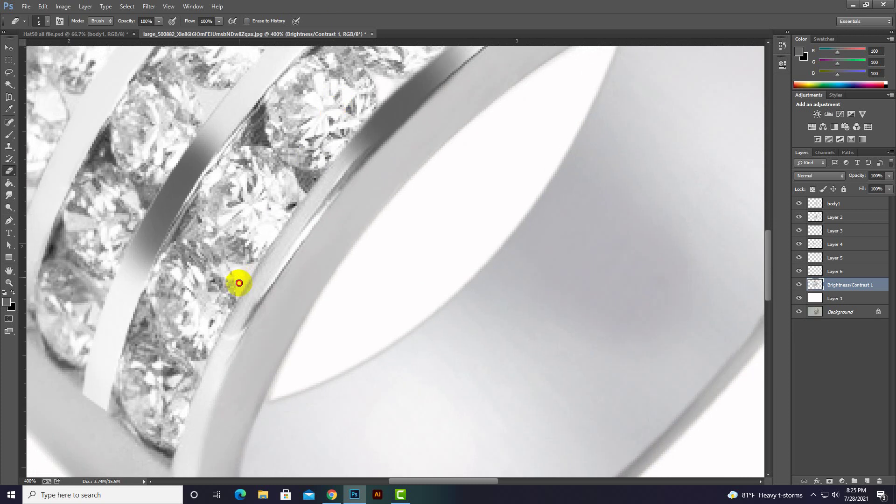
scroll(245, 273, "up", 1)
scroll(236, 271, "down", 2)
scroll(290, 176, "up", 1)
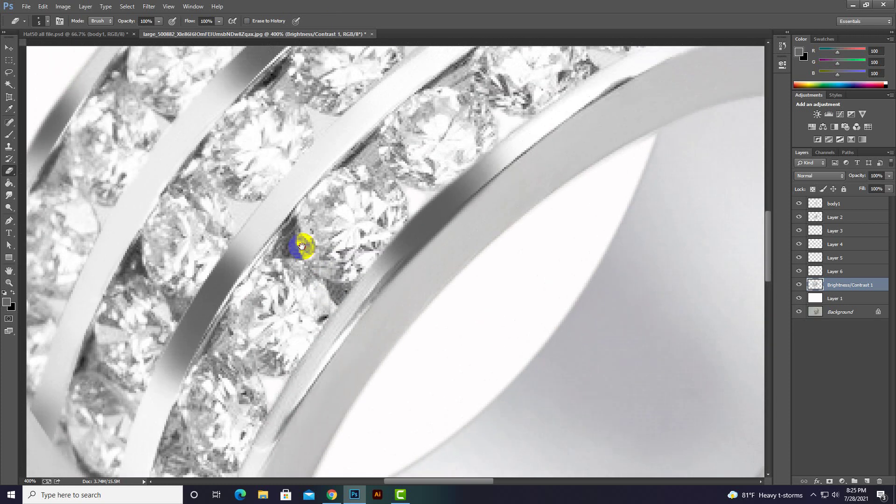
scroll(304, 240, "up", 1)
scroll(400, 260, "up", 1)
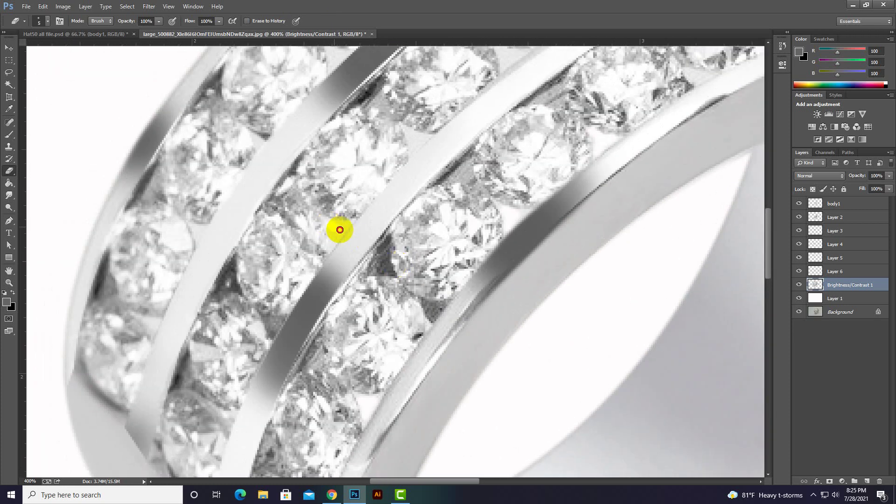
scroll(426, 131, "down", 2)
scroll(386, 197, "up", 2)
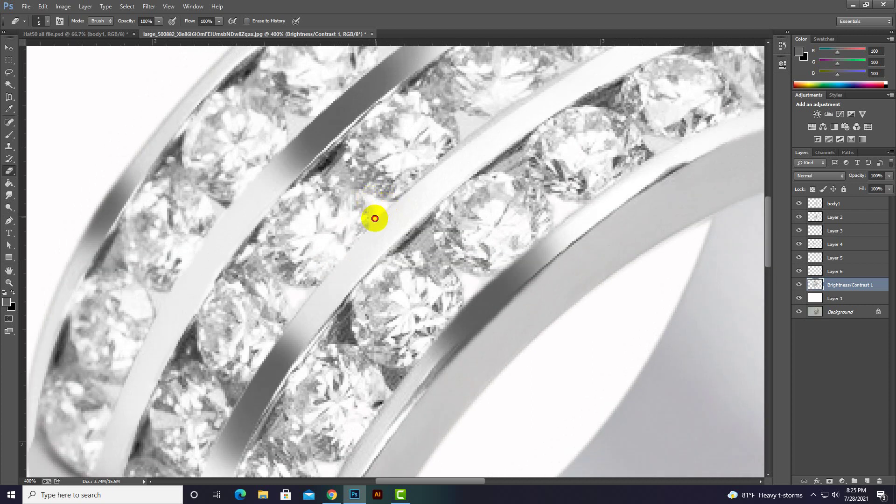
scroll(374, 218, "down", 2)
scroll(462, 155, "up", 1)
scroll(416, 193, "up", 1)
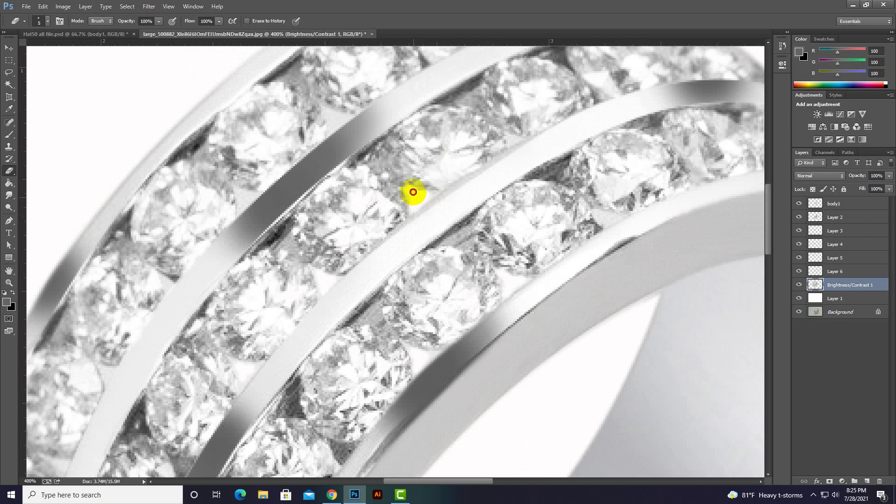
scroll(412, 191, "down", 1)
scroll(426, 186, "down", 1)
scroll(390, 244, "up", 2)
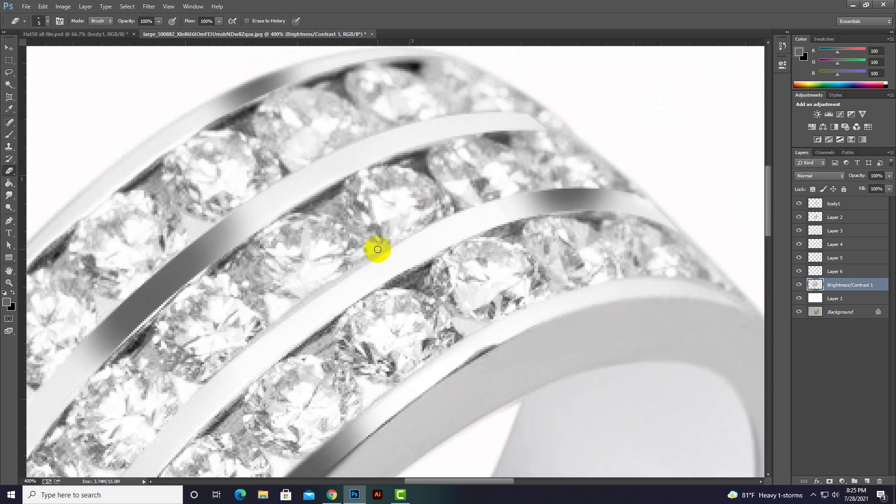
scroll(375, 249, "down", 2)
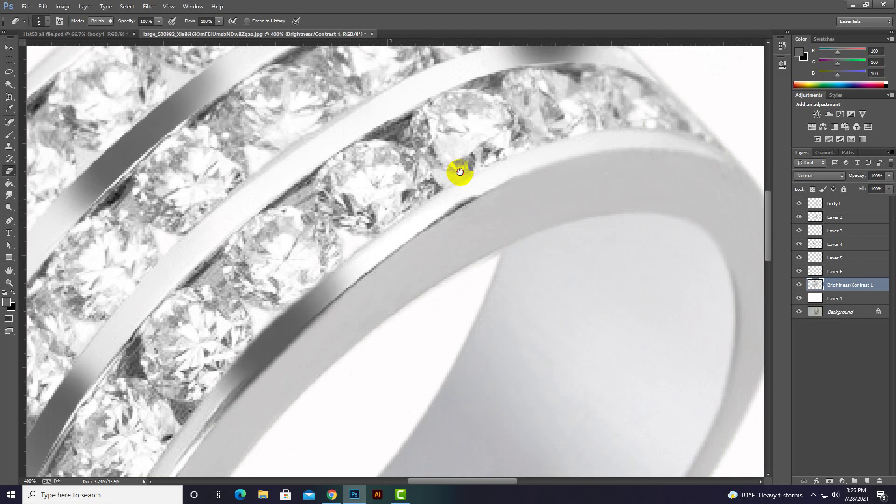
scroll(432, 190, "up", 2)
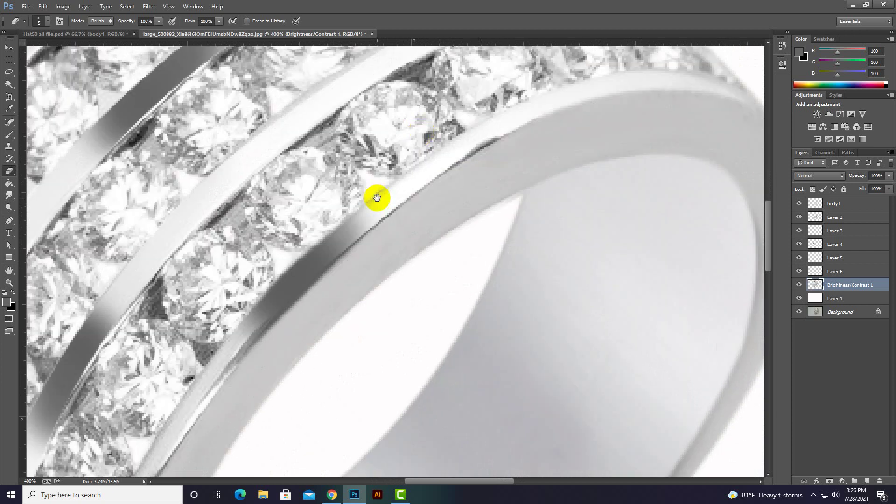
left_click_drag(443, 180, 376, 196)
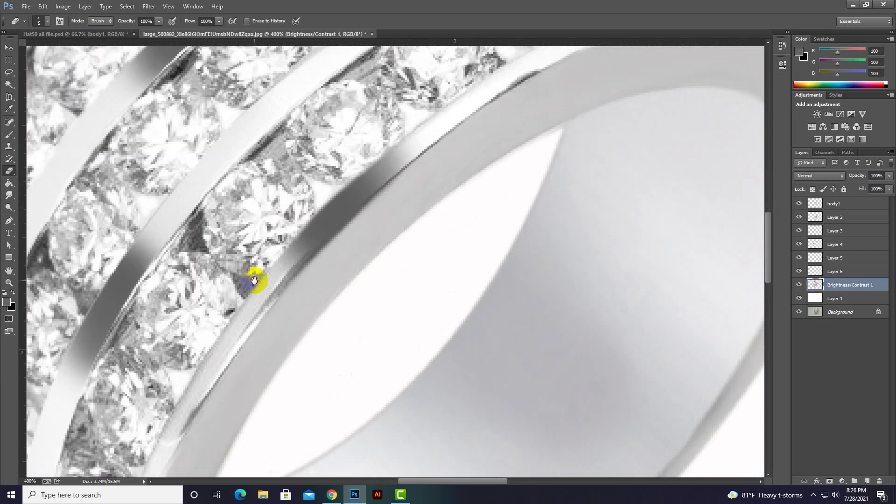
left_click_drag(270, 219, 199, 252)
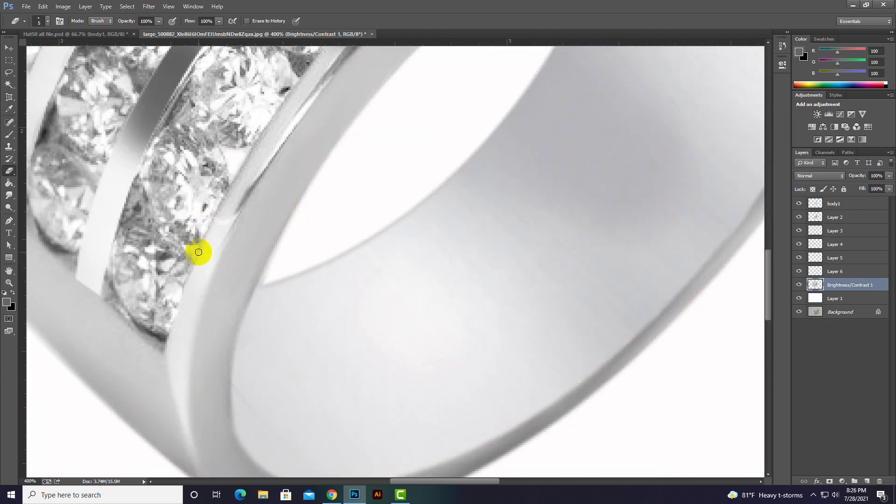
mouse_move(191, 253)
left_mouse_down()
mouse_move(349, 227)
mouse_move(305, 278)
mouse_move(268, 253)
left_mouse_up()
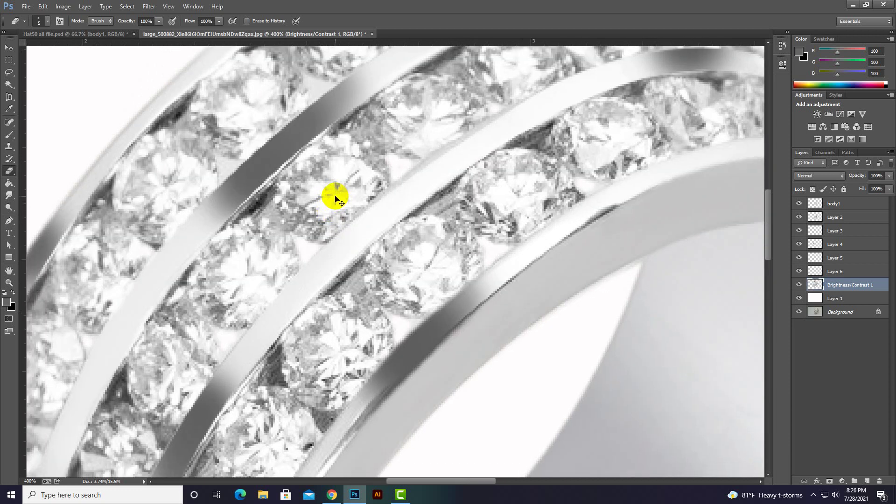
left_click_drag(213, 333, 336, 198)
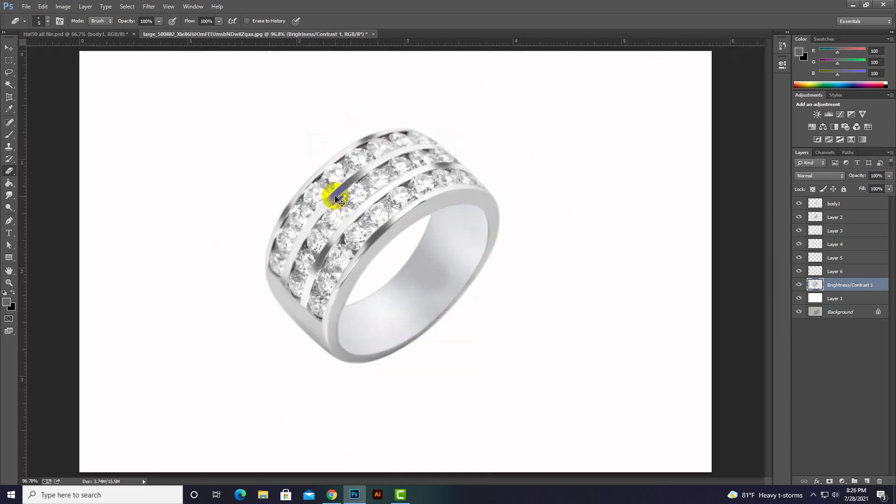
Load and clear the ring's outline selection, then switch to Hat50 all file.psd
left_click(817, 284, "ctrl")
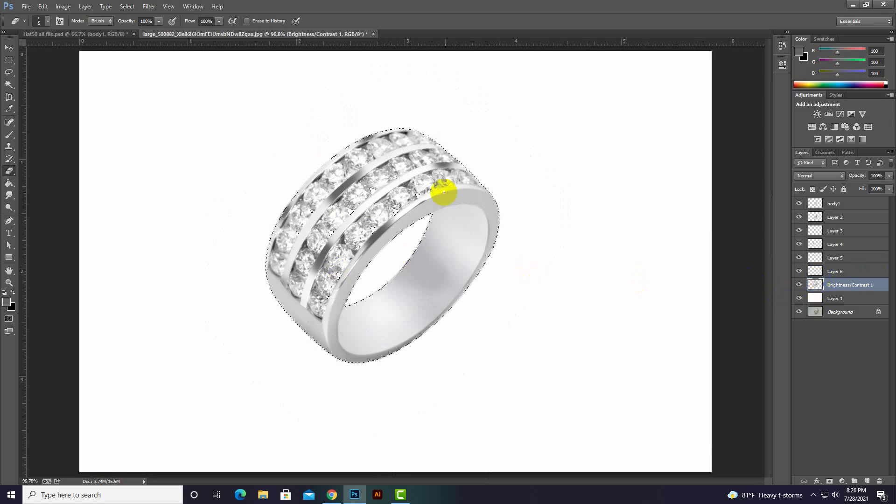
key("ctrl+d")
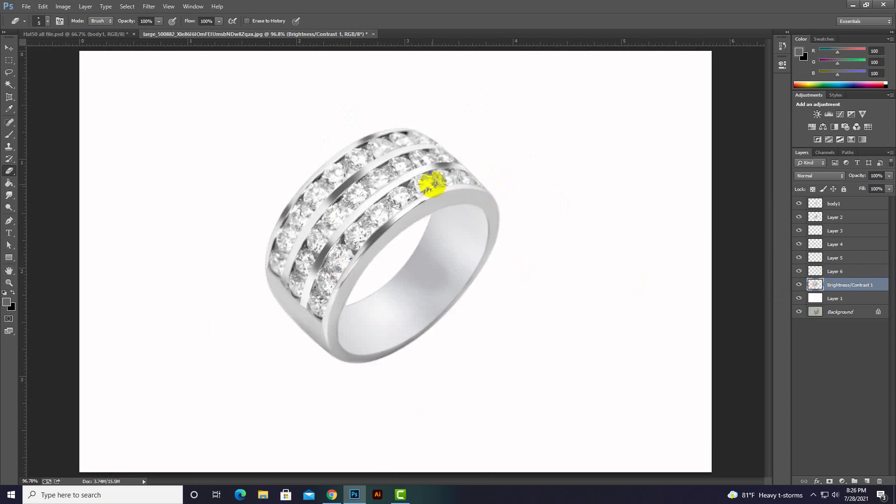
left_click(114, 52)
left_click(88, 36)
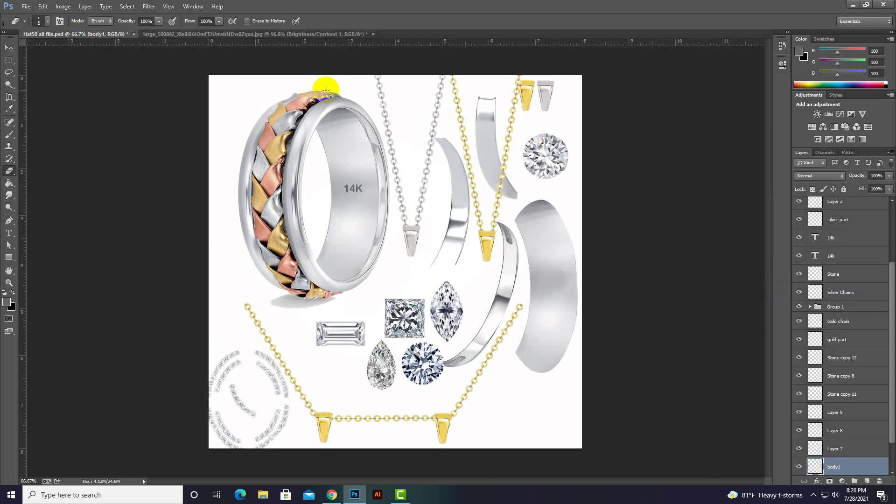
Drag the round diamond on Layer 6 into the ring image, accepting the profile mismatch
left_click(5, 47)
right_click(427, 367)
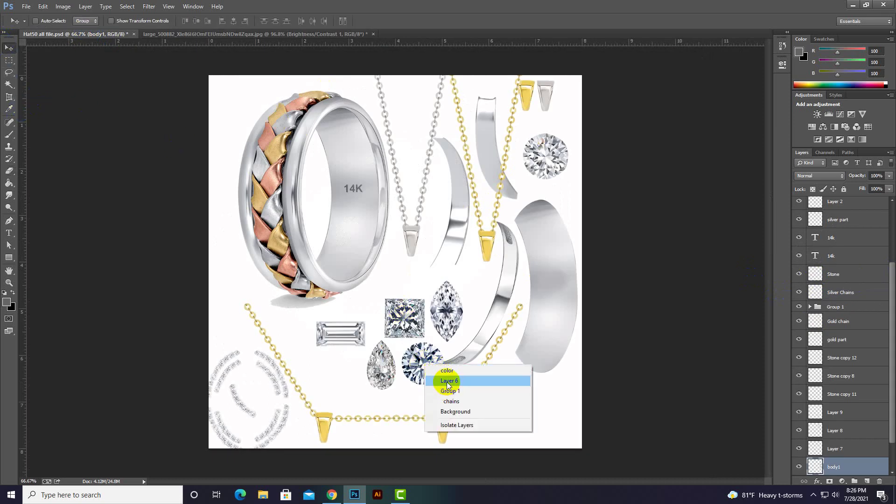
left_click(447, 381)
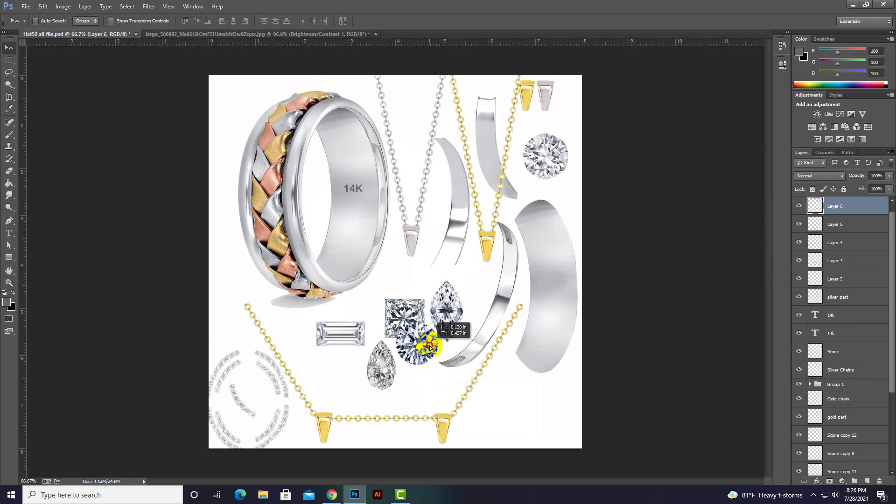
mouse_move(422, 363)
left_mouse_down()
mouse_move(189, 50)
mouse_move(344, 265)
left_mouse_up()
left_click(485, 215)
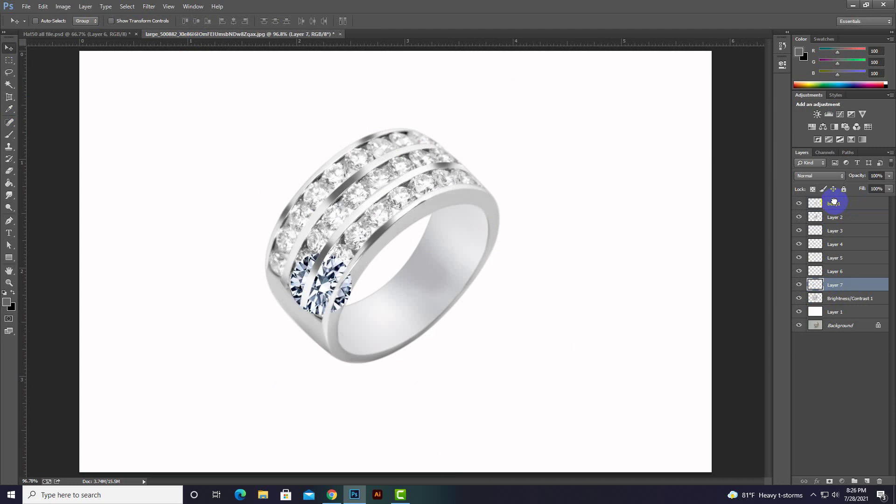
Move Layer 7 to the top of the stack and place the diamond over the stone rows
left_click_drag(835, 277, 835, 201)
left_click_drag(334, 280, 344, 272)
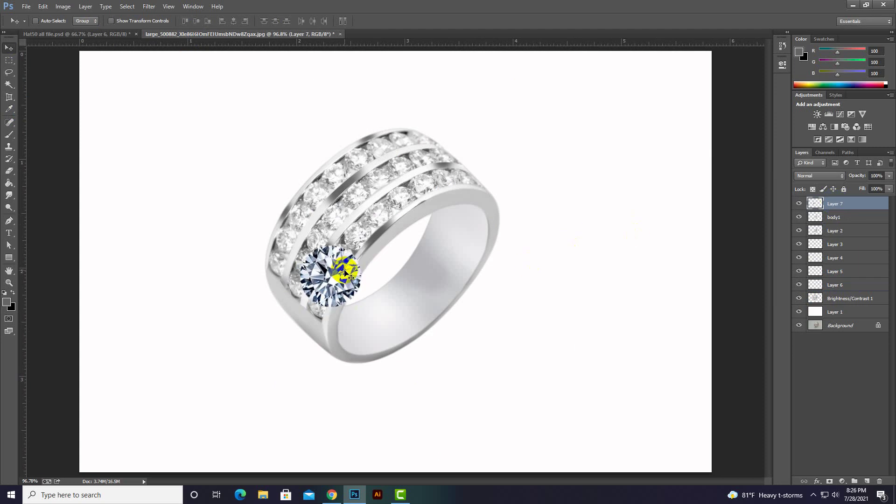
key("ctrl+plus")
key("ctrl+plus")
key("ctrl+plus")
key("ctrl+plus")
left_click_drag(266, 256, 423, 213)
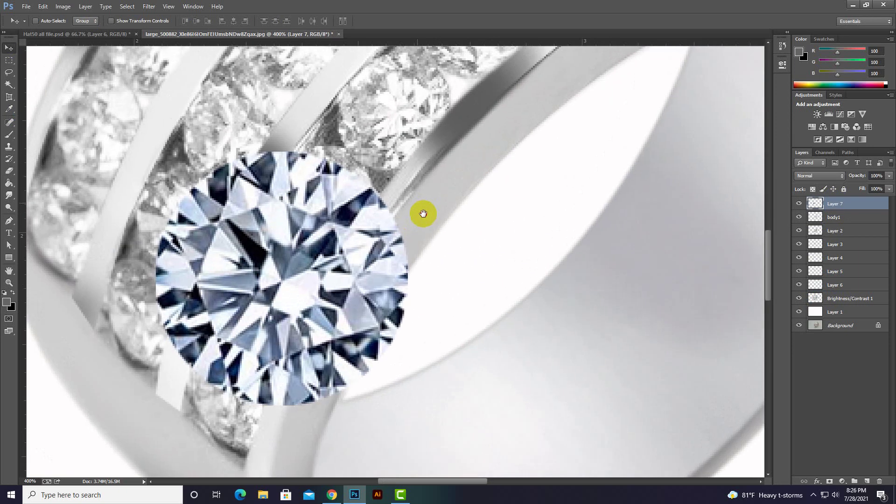
Scale the diamond to about 43%, tilt it 10.78°, and fit it into a stone channel
key("ctrl+t")
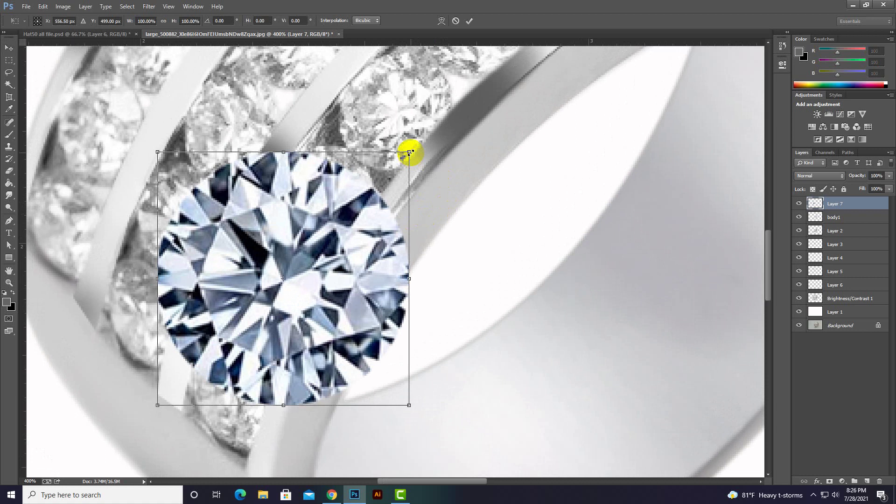
left_click_drag(410, 152, 338, 252)
mouse_move(279, 303)
left_mouse_down()
mouse_move(364, 193)
mouse_move(328, 286)
left_mouse_up()
mouse_move(355, 242)
left_mouse_down()
mouse_move(380, 262)
mouse_move(371, 250)
left_mouse_up()
left_click_drag(336, 279, 337, 284)
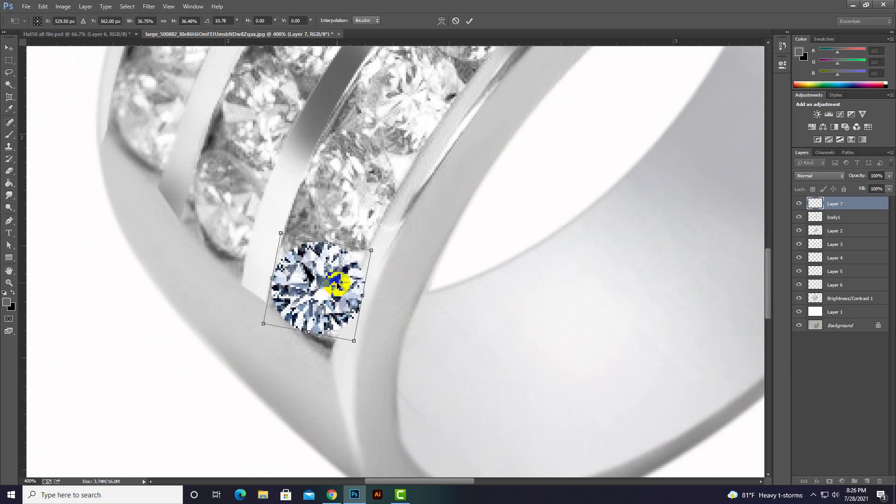
left_click_drag(300, 277, 388, 134)
left_click_drag(317, 136, 147, 373)
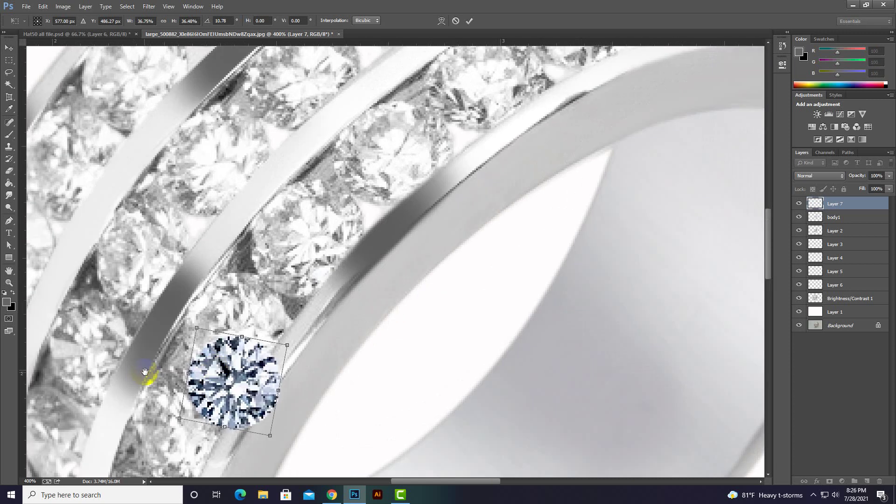
mouse_move(261, 361)
left_mouse_down()
mouse_move(330, 239)
mouse_move(254, 289)
left_mouse_up()
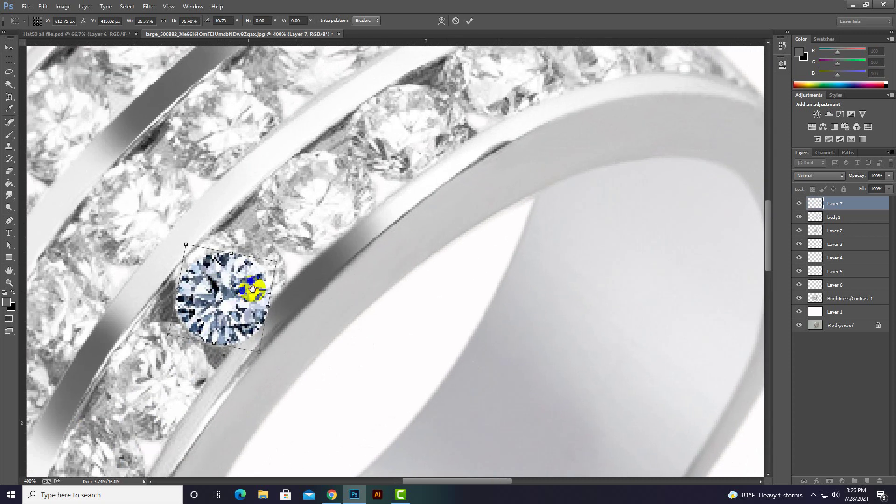
left_click_drag(279, 260, 288, 246)
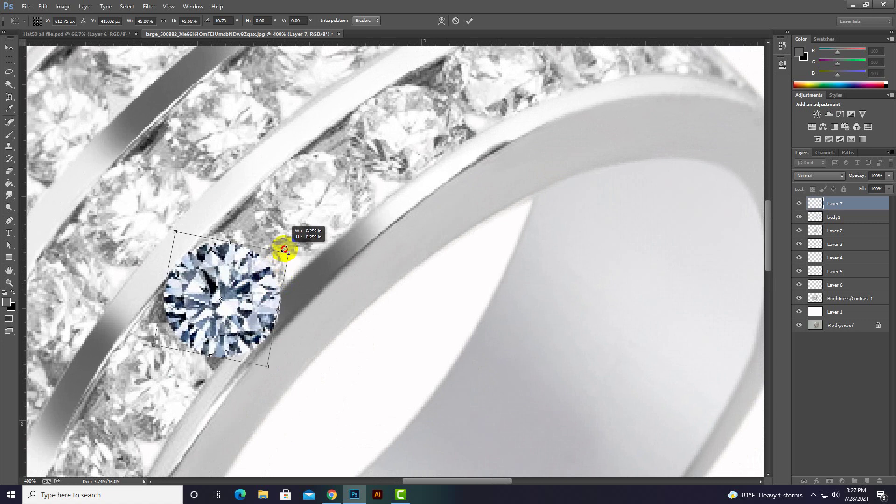
left_click_drag(246, 273, 249, 283)
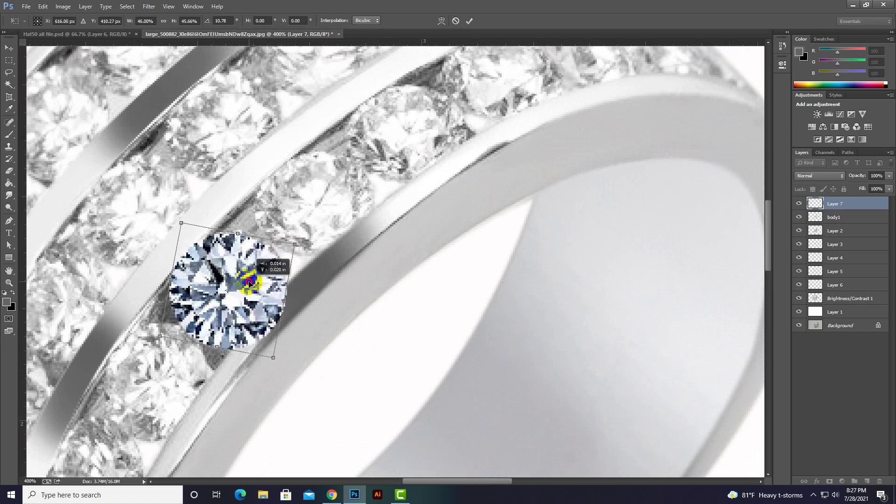
left_click_drag(294, 244, 291, 246)
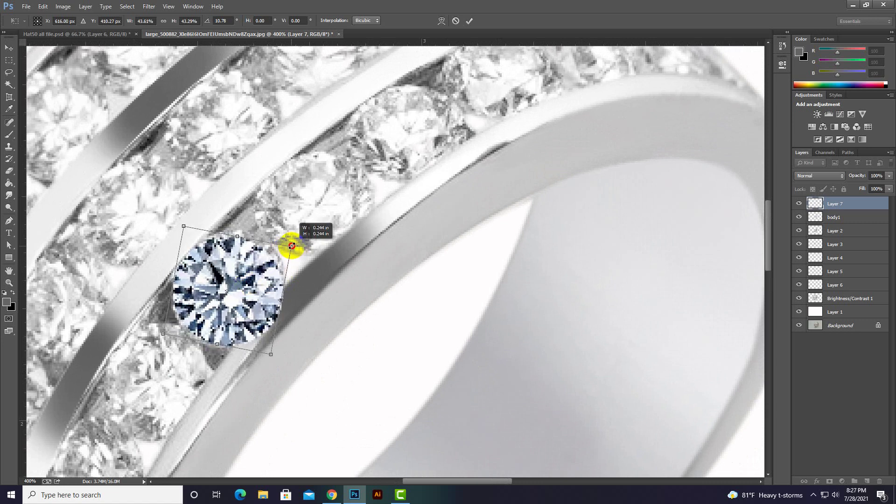
key("Return")
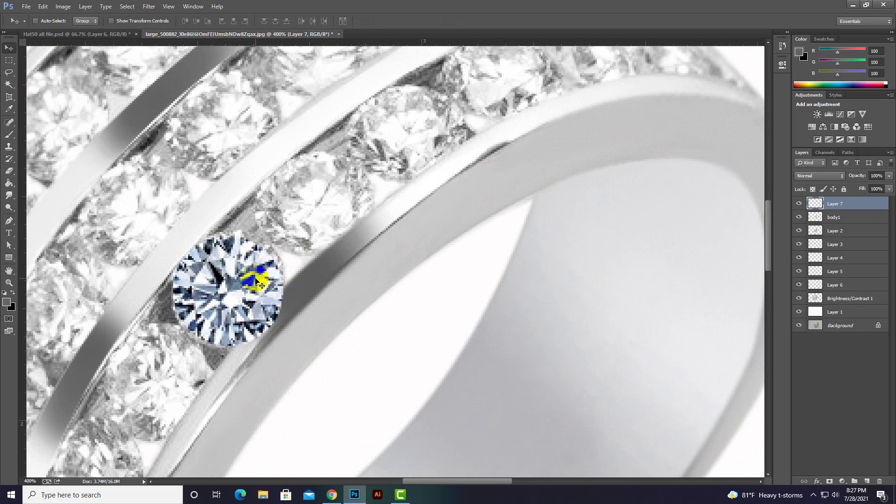
Duplicate the diamond into the next slot and shrink it slightly to fit
left_click_drag(253, 281, 338, 202)
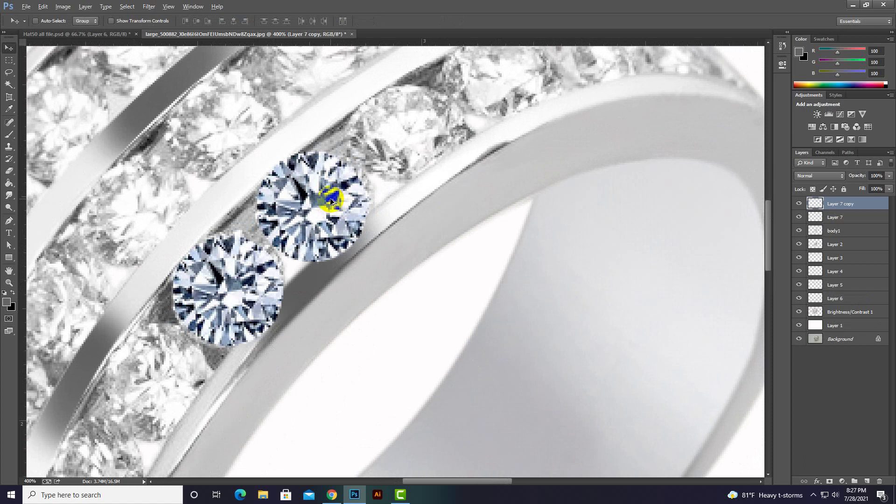
mouse_move(335, 199)
left_mouse_down()
mouse_move(425, 128)
mouse_move(369, 174)
left_mouse_up()
key("ctrl+t")
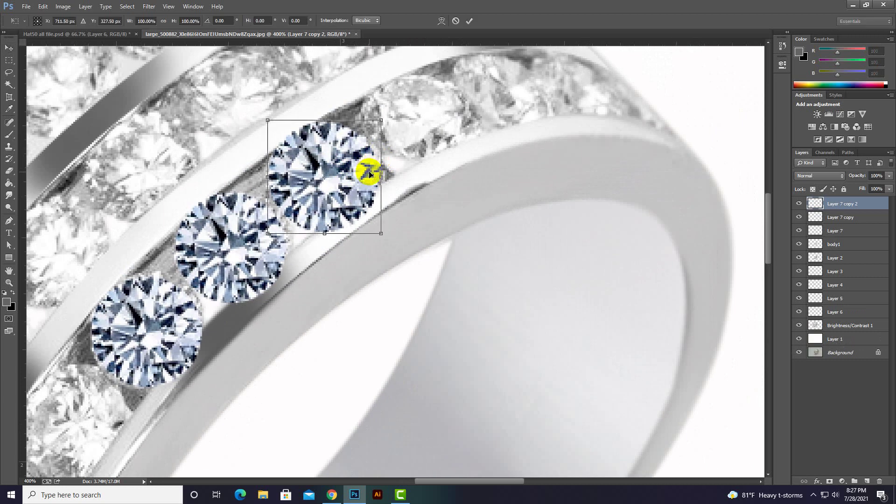
left_click_drag(383, 120, 378, 117)
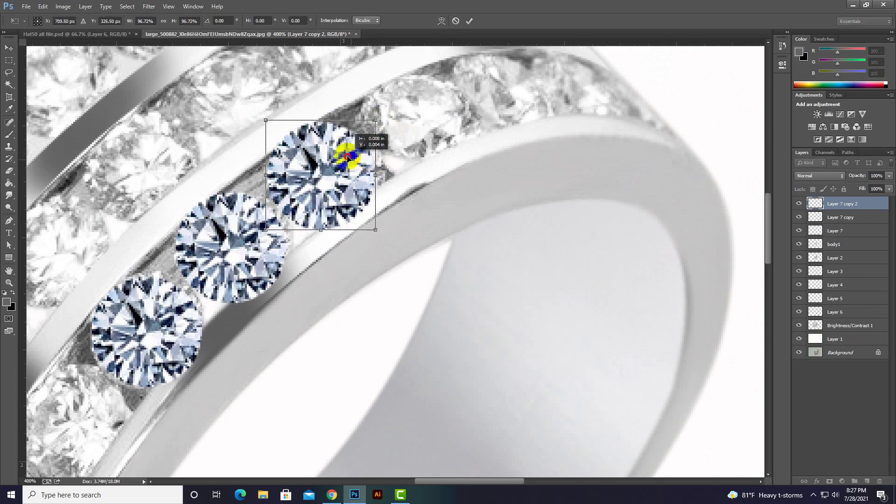
key("Return")
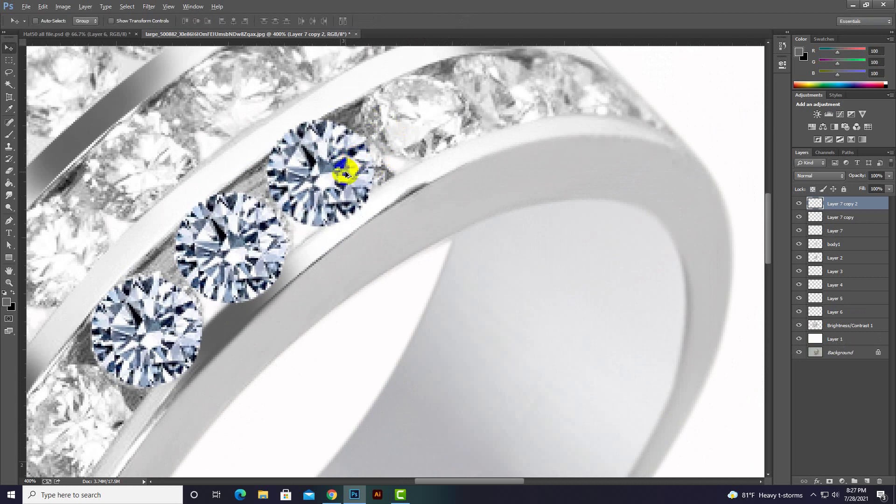
Add another copy scaled to about 95% and distorted into its slot, then duplicate it again
left_click_drag(346, 174, 441, 158)
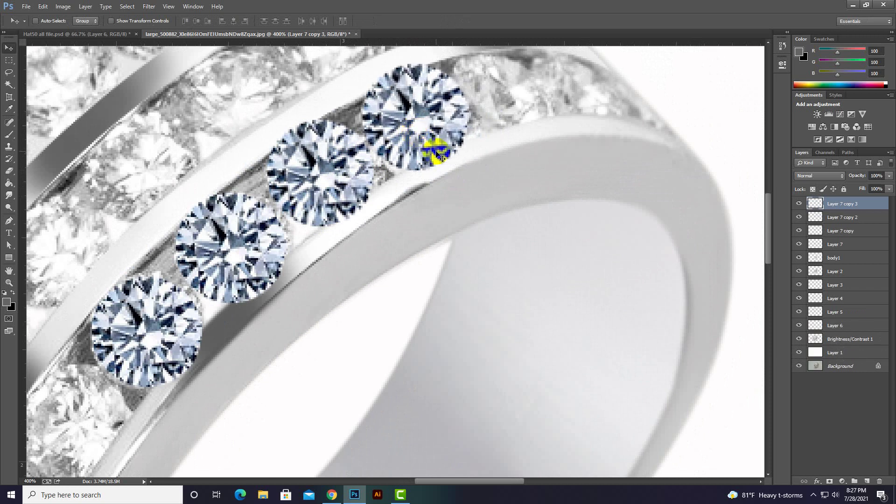
key("ctrl+t")
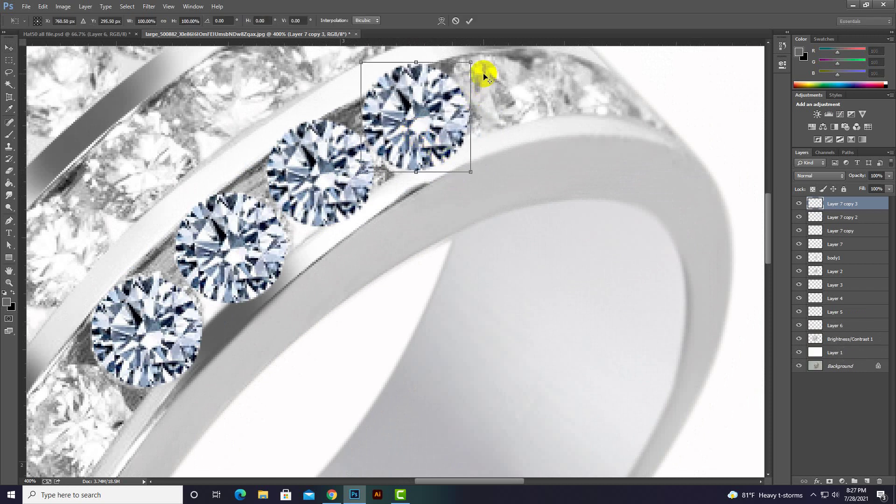
left_click_drag(469, 62, 464, 66)
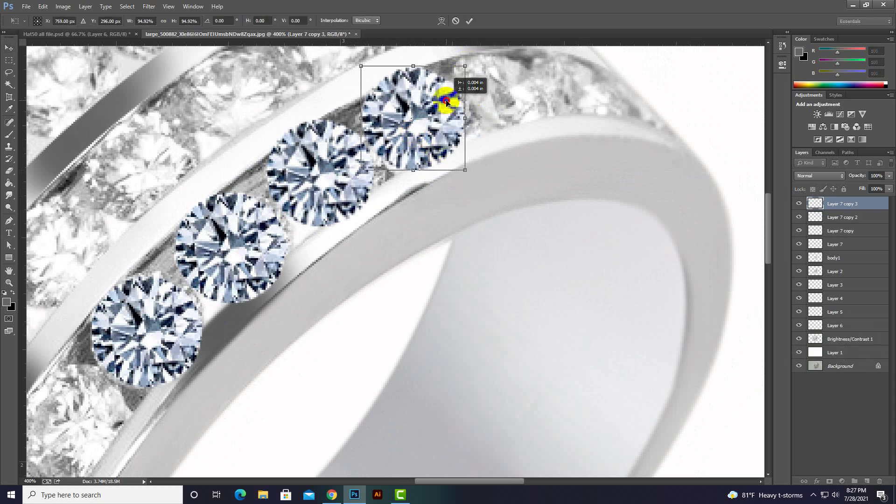
right_click(450, 100)
left_click(474, 154)
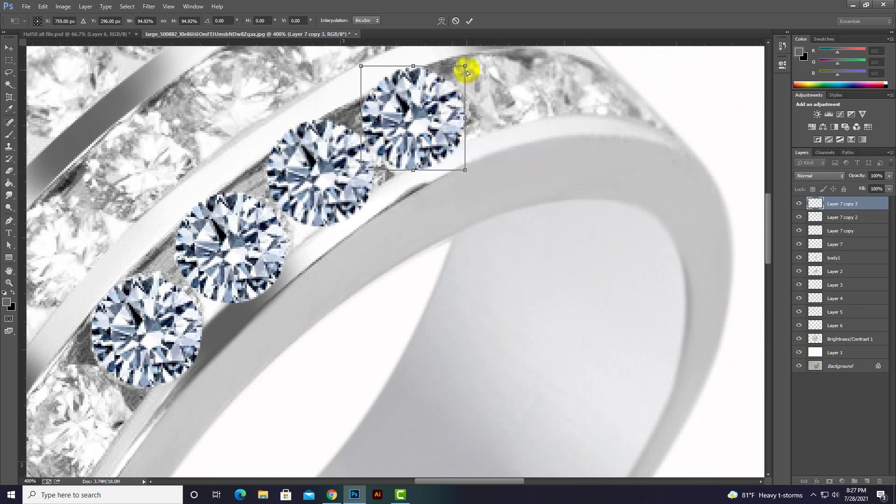
left_click_drag(465, 65, 467, 72)
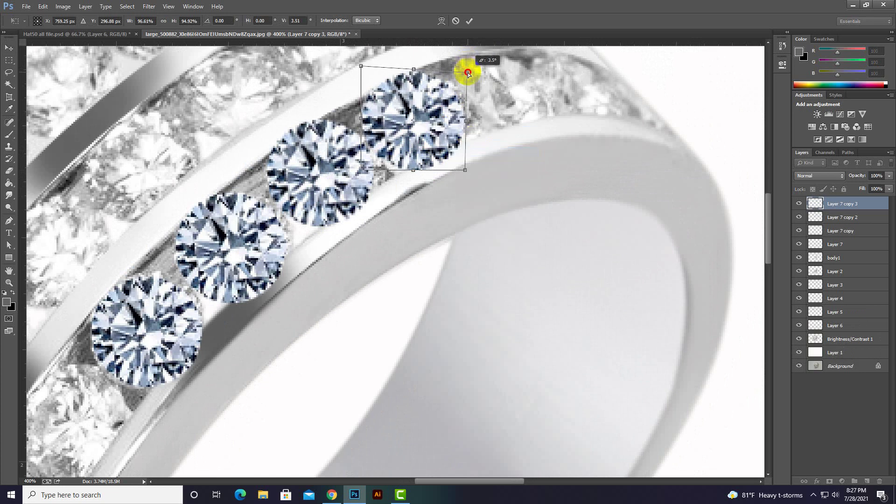
left_click_drag(360, 66, 361, 70)
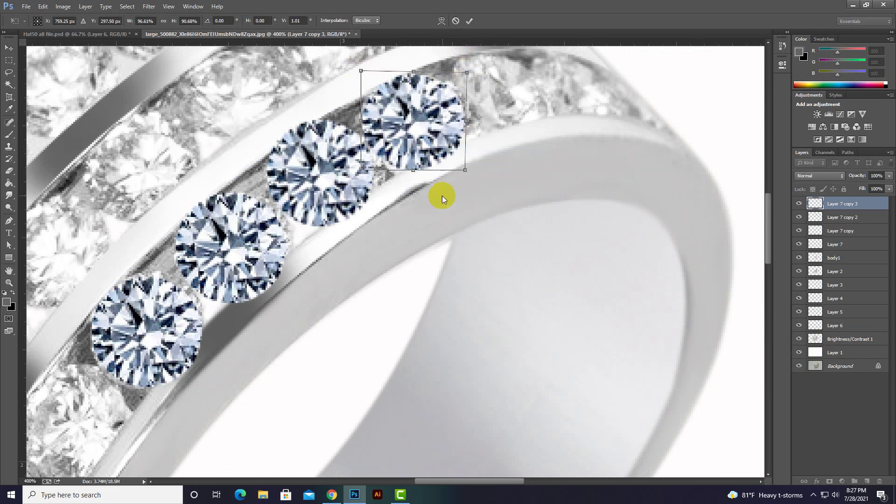
left_click_drag(416, 171, 416, 168)
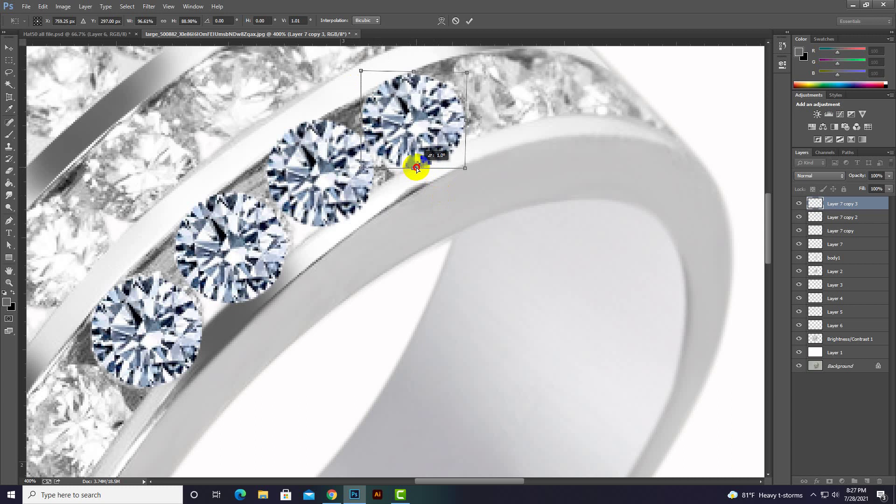
key("Return")
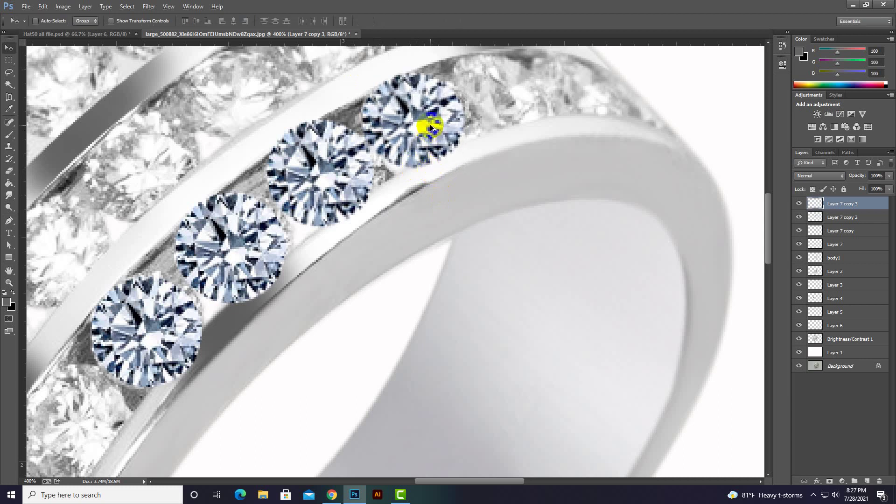
mouse_move(431, 126)
left_mouse_down()
mouse_move(526, 110)
mouse_move(423, 273)
left_mouse_up()
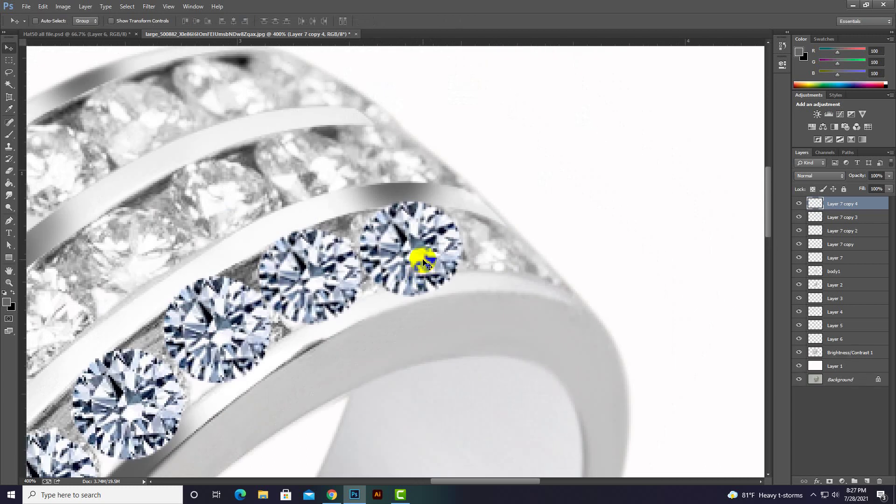
Shrink the newest diamond copy and skew its corners to fit its slot
key("ctrl+t")
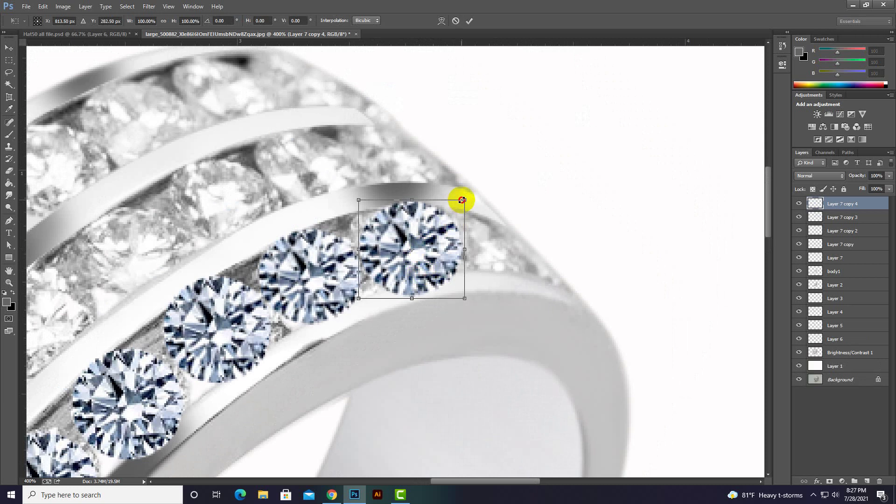
mouse_move(462, 200)
left_mouse_down()
mouse_move(443, 196)
mouse_move(590, 216)
mouse_move(390, 230)
mouse_move(428, 245)
left_mouse_up()
right_click(423, 240)
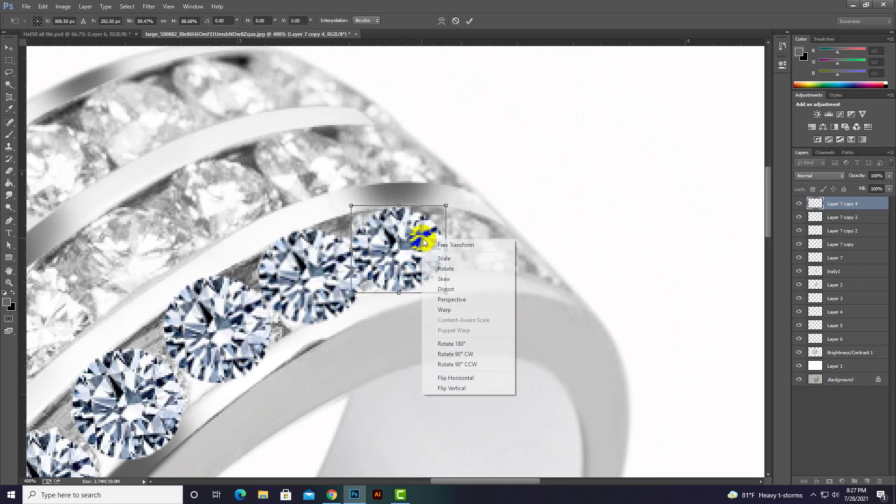
left_click(452, 278)
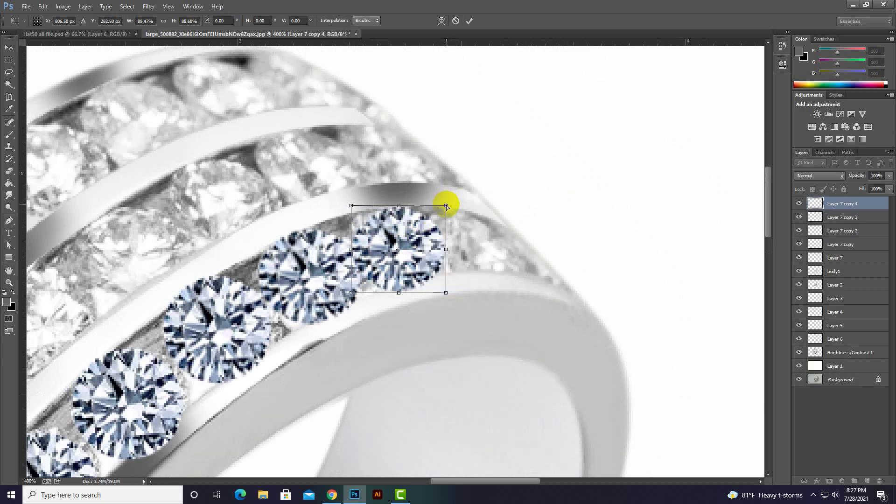
left_click_drag(446, 206, 441, 206)
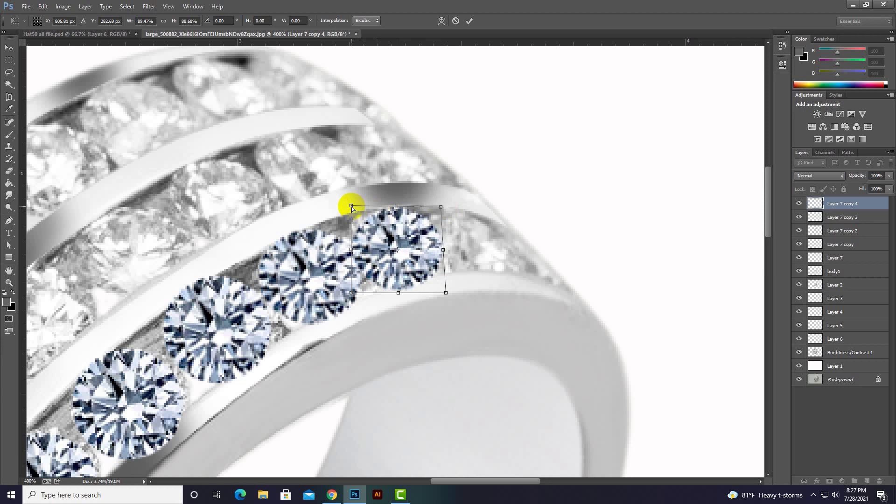
left_click_drag(350, 208, 351, 209)
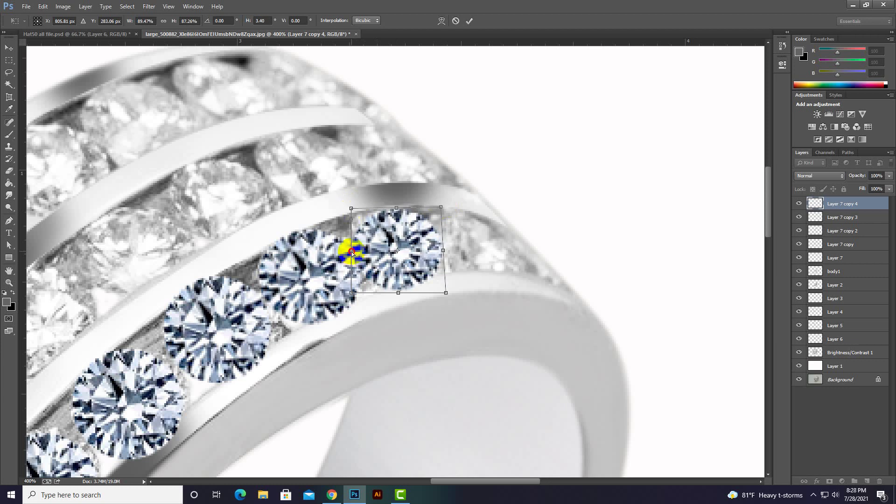
left_click_drag(351, 252, 353, 249)
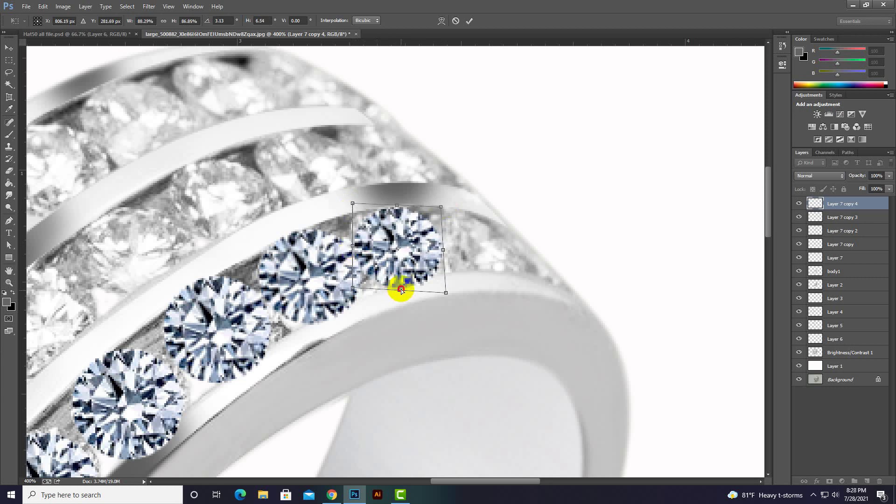
left_click_drag(400, 289, 400, 286)
left_click_drag(353, 242, 351, 236)
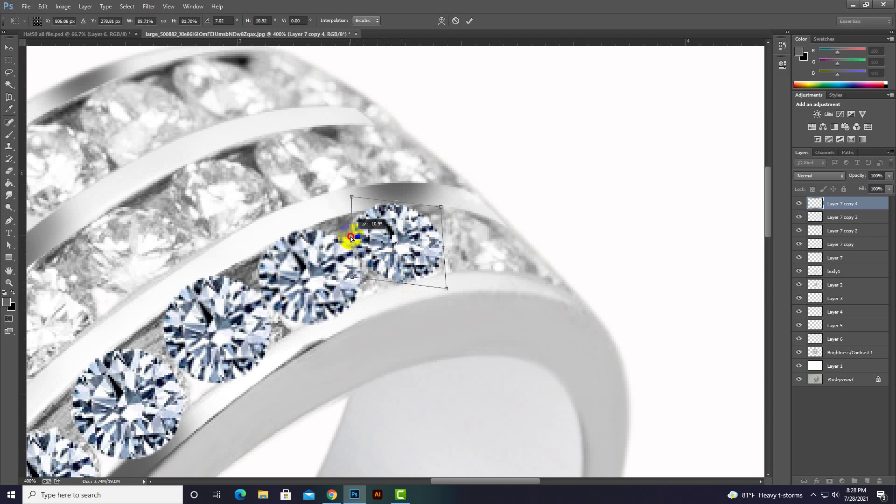
key("Return")
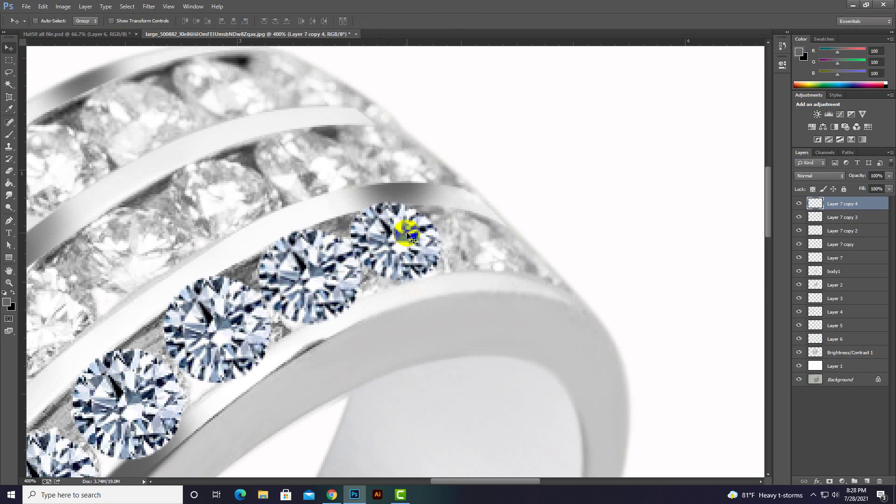
Duplicate the diamond into the next setting and shrink it slightly
left_click_drag(407, 235, 489, 233)
key("ctrl+t")
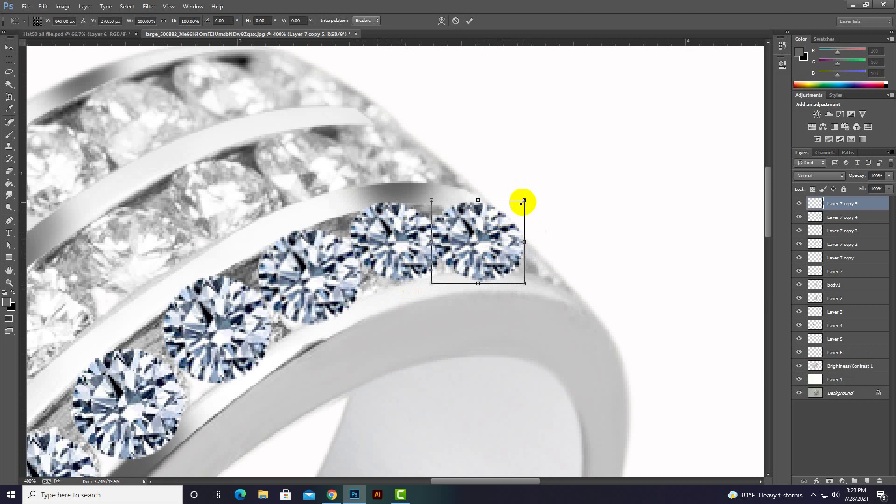
left_click_drag(524, 200, 522, 202)
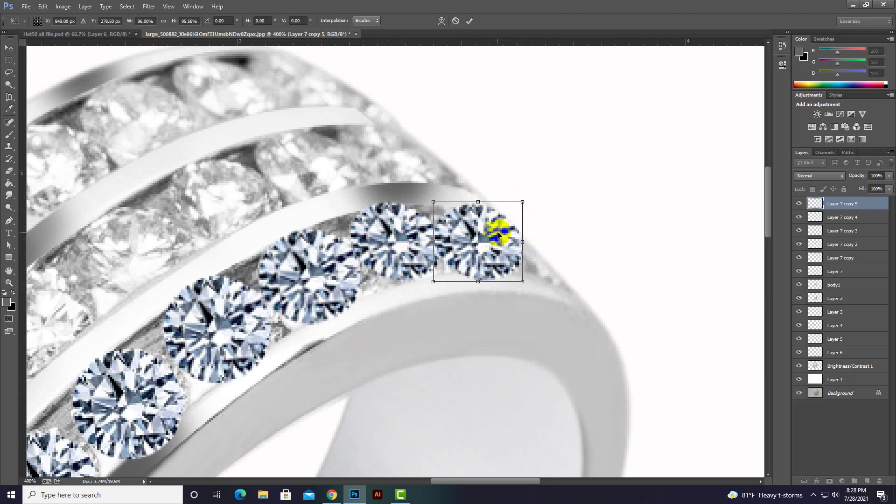
key("Return")
Make Layer 7 active and copy its diamond into the lower channel slot
mouse_move(400, 248)
left_mouse_down()
mouse_move(557, 168)
mouse_move(514, 204)
mouse_move(545, 183)
mouse_move(520, 176)
mouse_move(540, 121)
mouse_move(469, 187)
mouse_move(443, 158)
left_mouse_up()
right_click(366, 223)
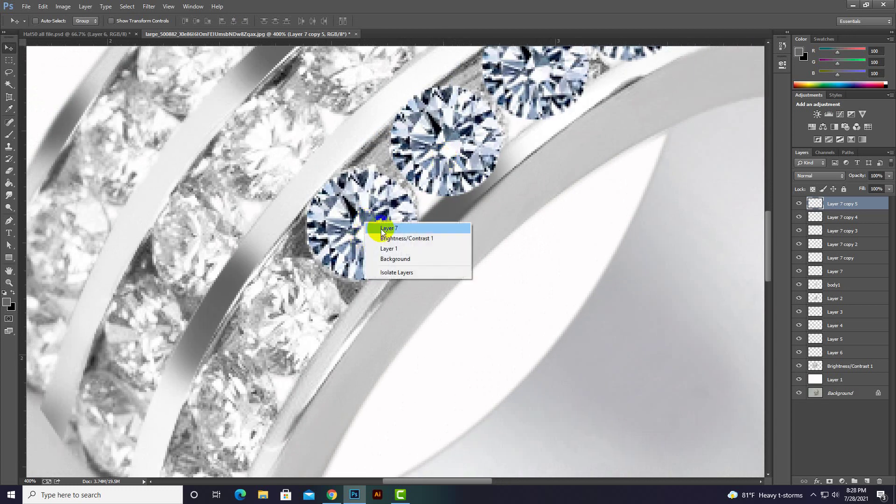
left_click(389, 228)
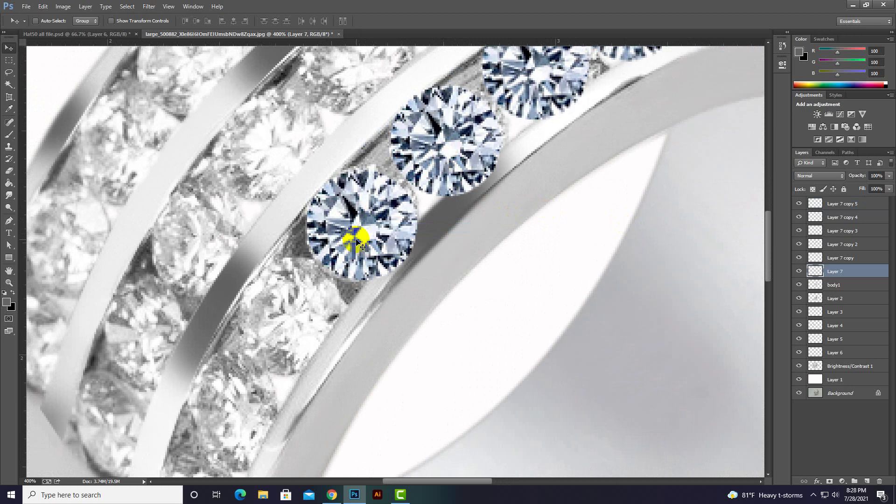
mouse_move(356, 236)
left_mouse_down()
mouse_move(302, 283)
mouse_move(288, 336)
mouse_move(365, 199)
left_mouse_up()
Scale the lower copy to about 97%, reshape its corners, then place two more copies below
key("ctrl+t")
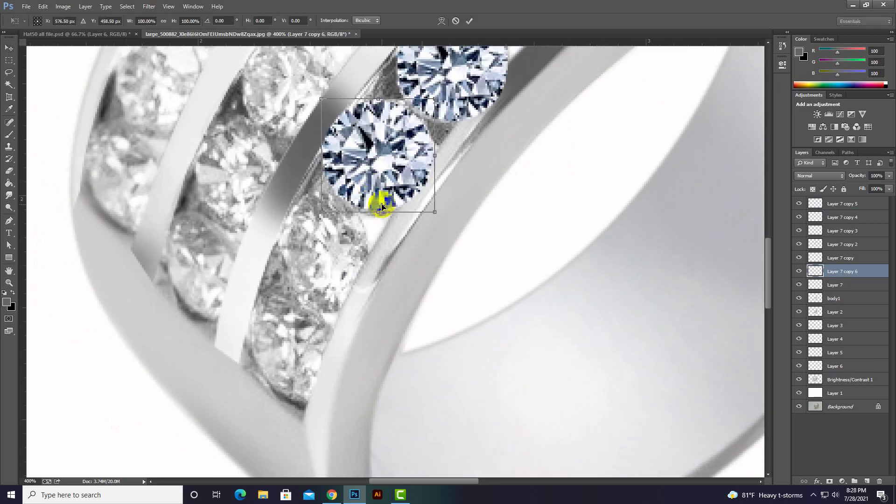
scroll(421, 146, "up", 1)
left_click_drag(434, 106, 430, 110)
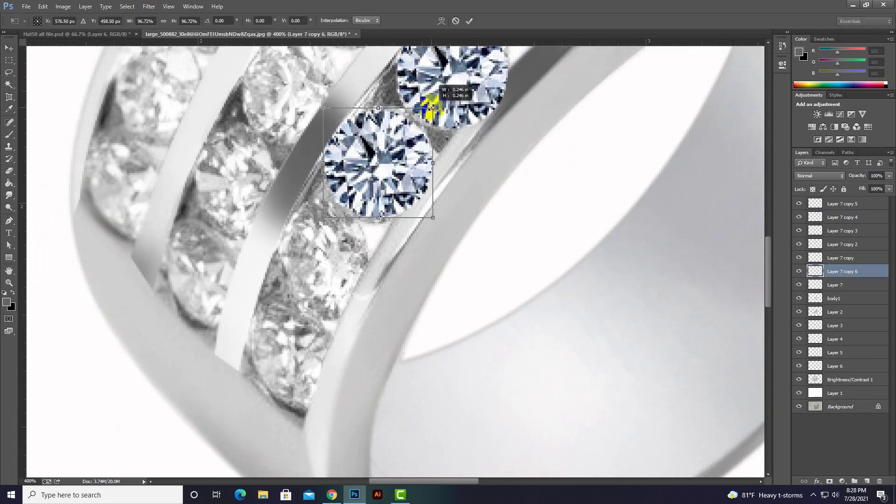
left_click_drag(394, 157, 396, 156)
right_click(396, 156)
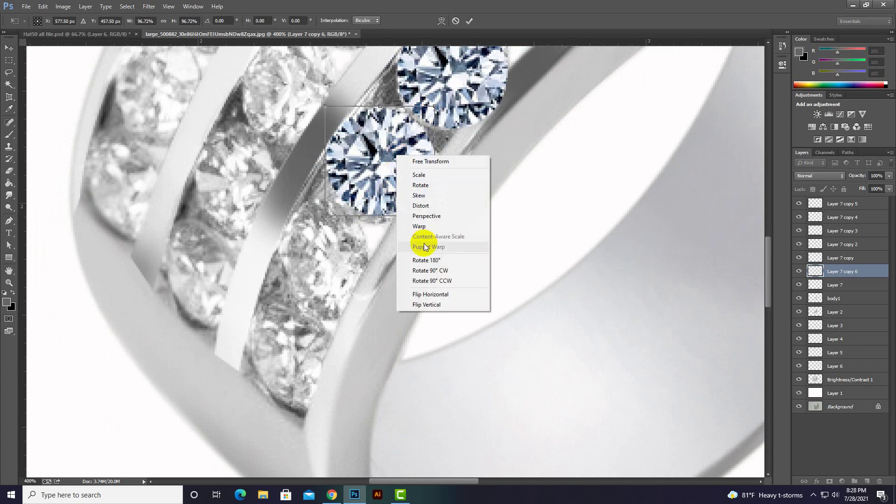
left_click(430, 188)
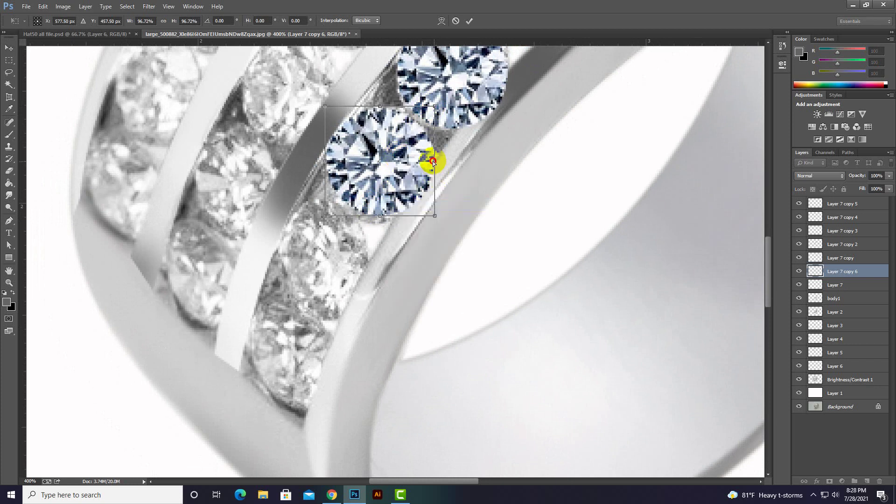
left_click_drag(433, 161, 430, 161)
left_click_drag(326, 109, 329, 108)
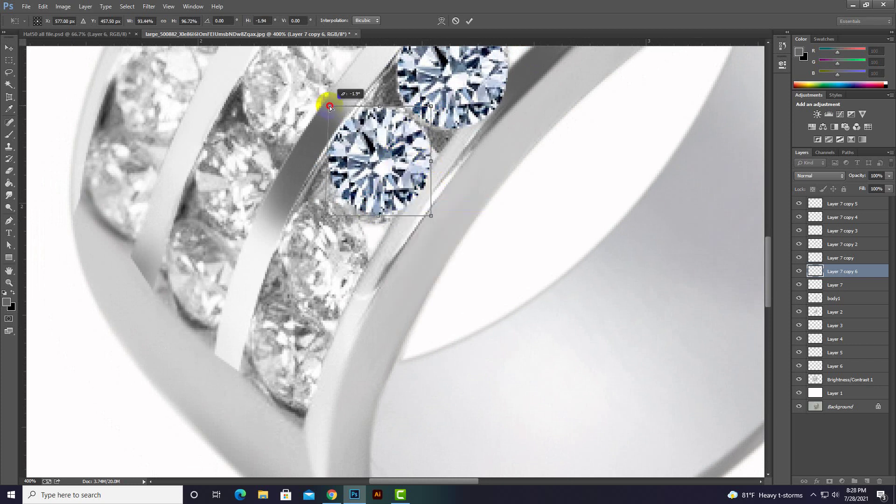
left_click_drag(327, 219, 328, 213)
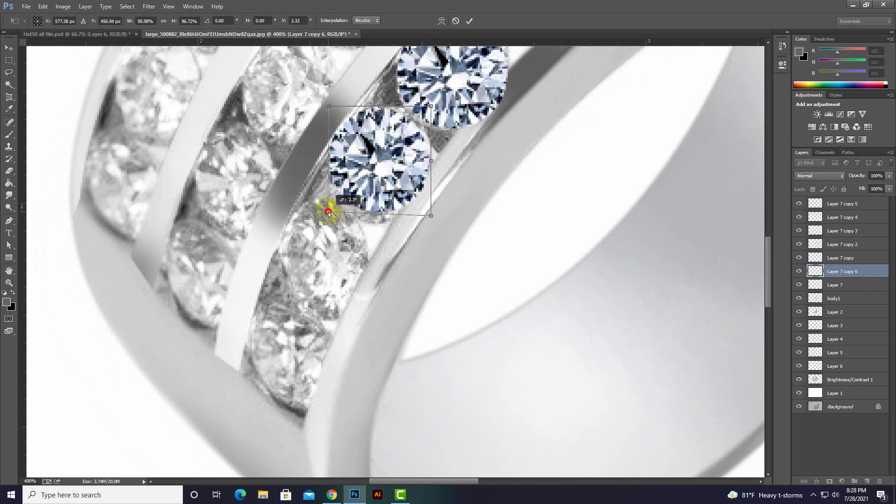
key("Return")
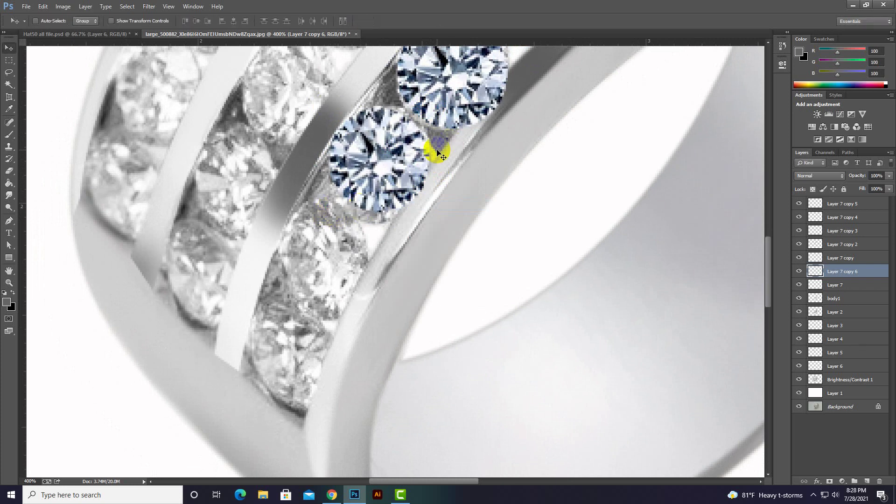
mouse_move(398, 160)
left_mouse_down()
mouse_move(340, 257)
mouse_move(306, 361)
left_mouse_up()
left_click_drag(380, 240, 409, 242)
Select Layer 7 copy 5 through Layer 7 and merge all diamond layers into one
key("ctrl+0")
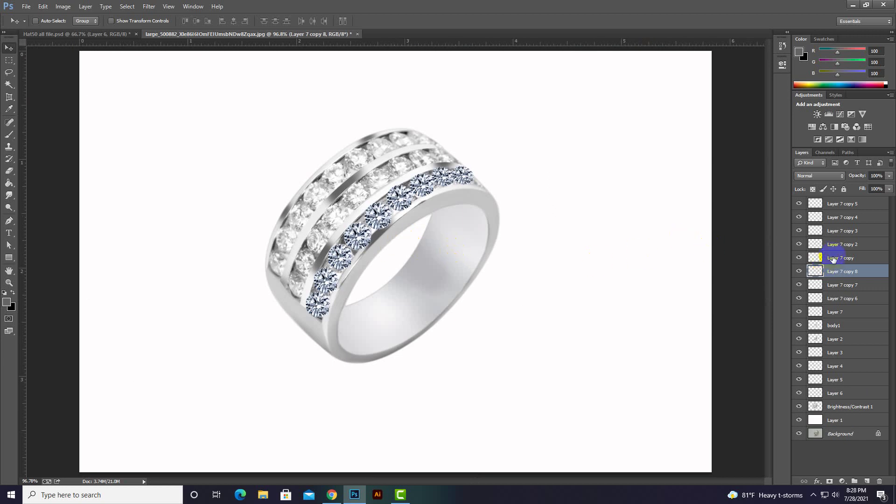
left_click(829, 310)
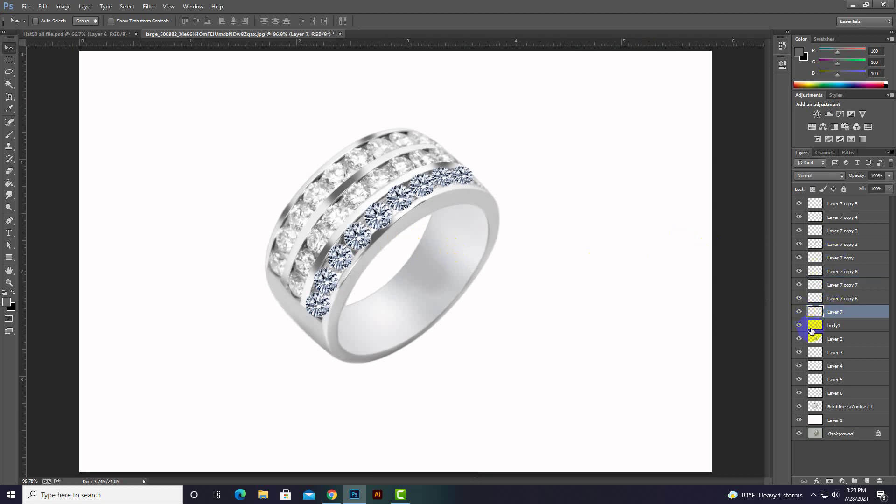
left_click(798, 313)
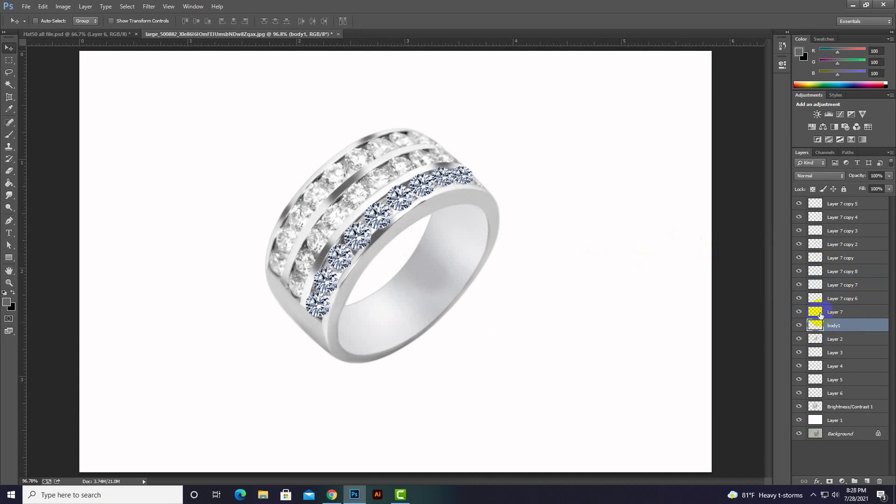
left_click(837, 205)
left_click(795, 203)
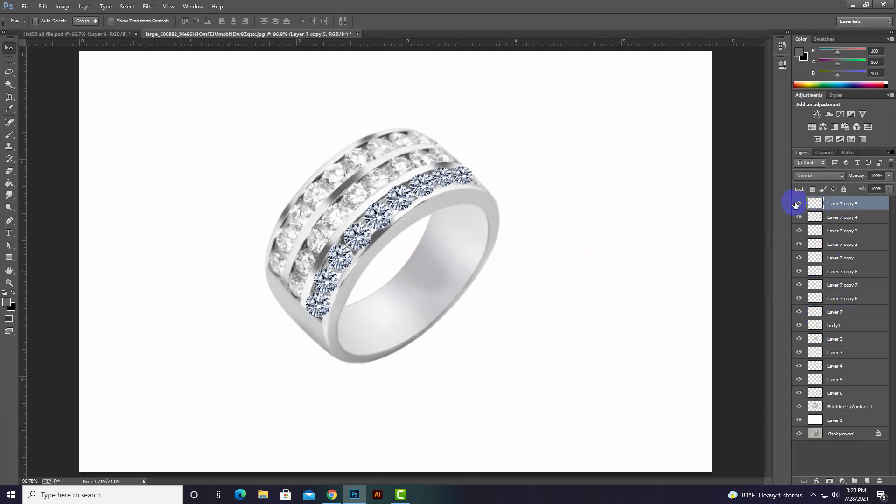
left_click(798, 204)
left_click(798, 204)
left_click(843, 312, "shift")
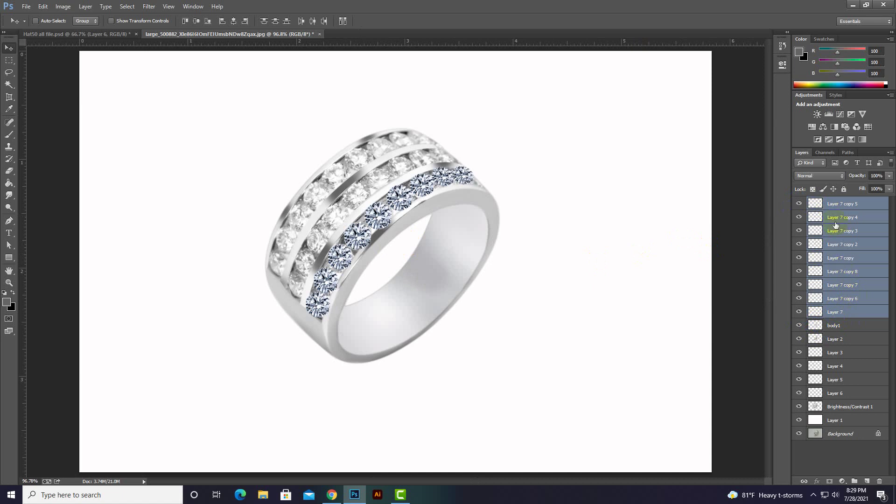
key("ctrl+e")
left_click(799, 205)
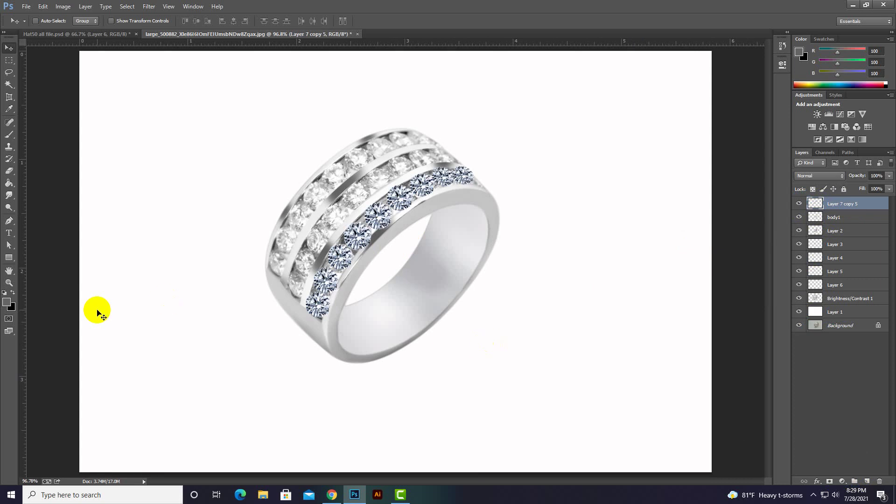
Set the foreground to white and give the merged diamond layer a hide-all black mask
left_click(3, 304)
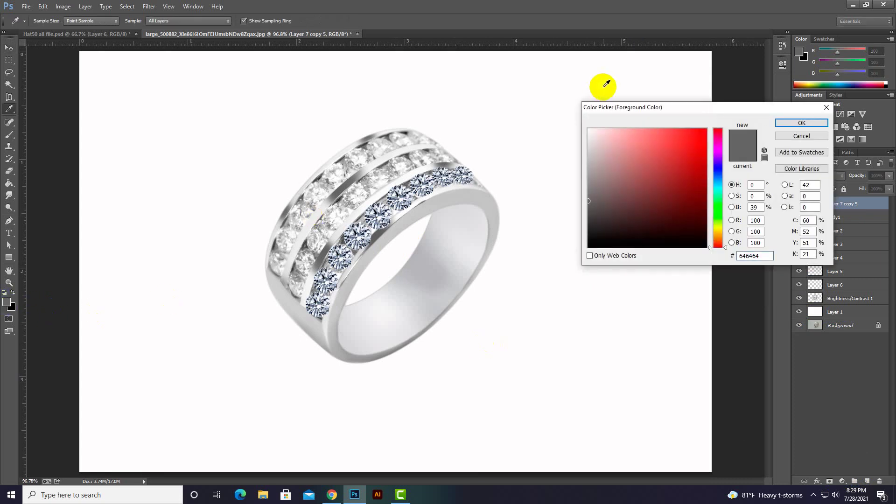
left_click(800, 124)
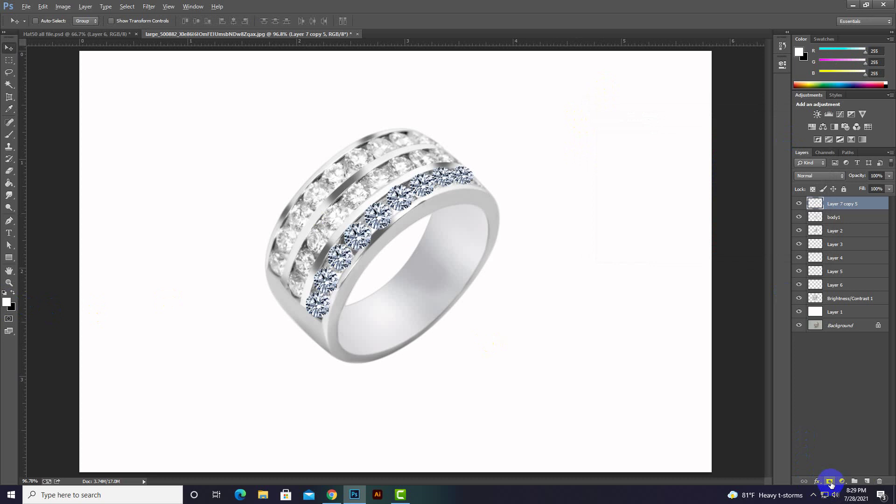
left_click(830, 482)
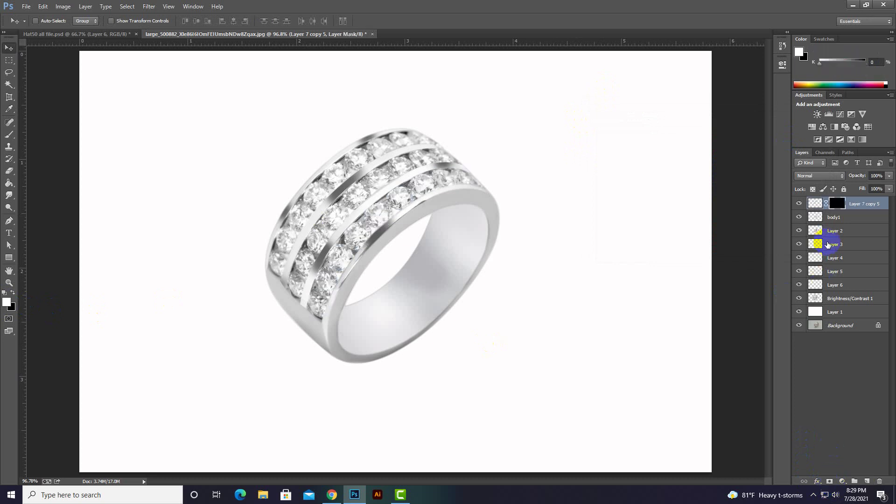
left_click(9, 134)
Zoom in on the diamond row and make Layer 7 copy 5's mask the painting target
left_click_drag(315, 175, 319, 170)
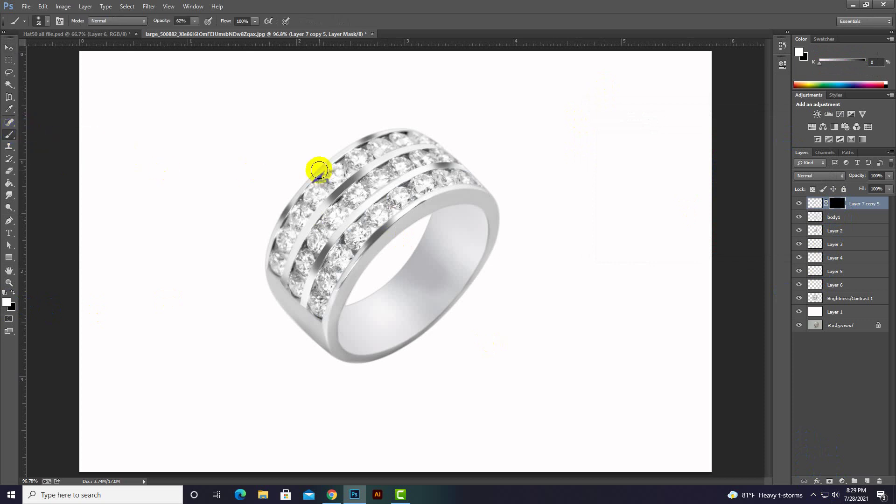
key("ctrl+plus")
key("ctrl+plus")
key("ctrl+plus")
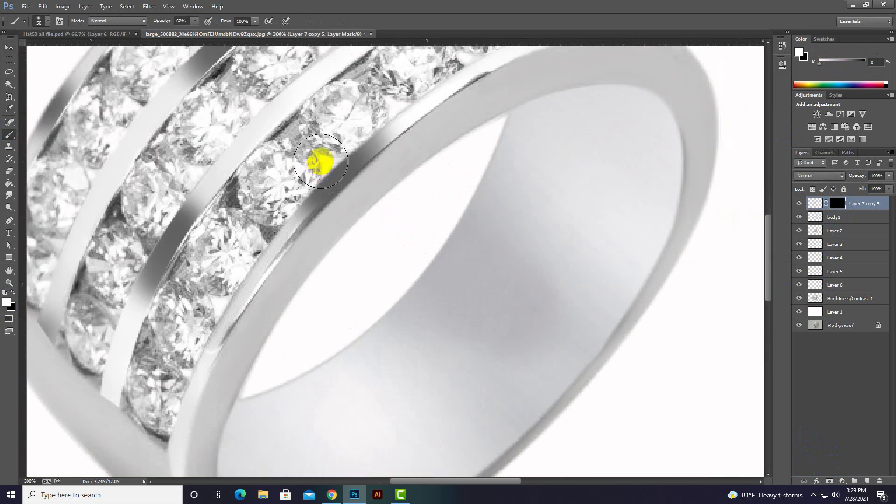
scroll(320, 161, "up", 4)
scroll(320, 161, "right", 3)
left_click(837, 204)
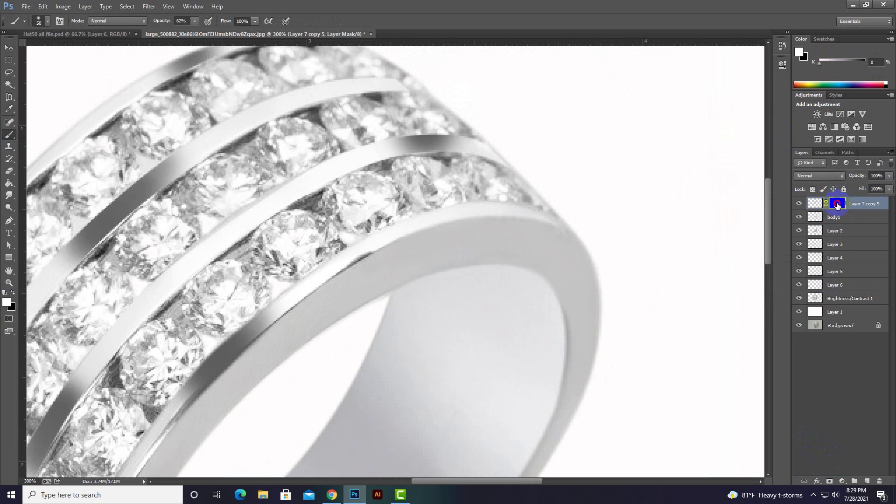
Shrink the brush to 15 and paint white to reveal the diamond at the row's far end
key("bracketleft")
key("bracketleft")
key("bracketleft")
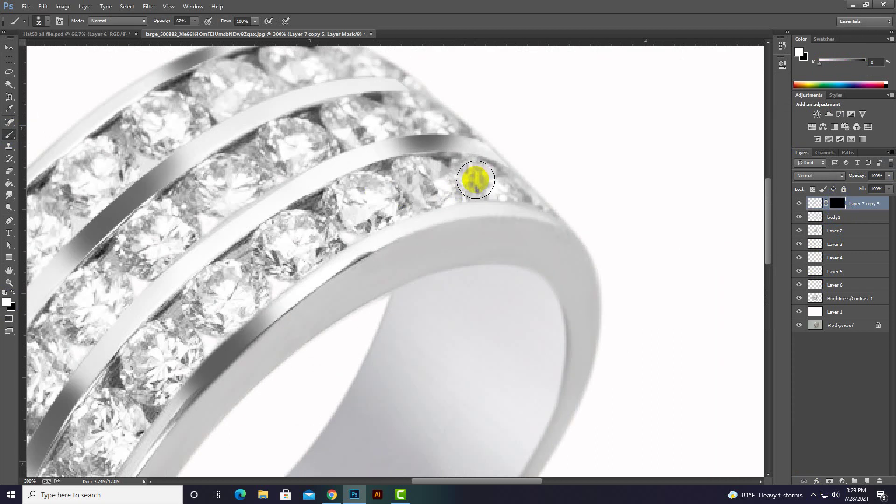
left_click_drag(481, 180, 491, 183)
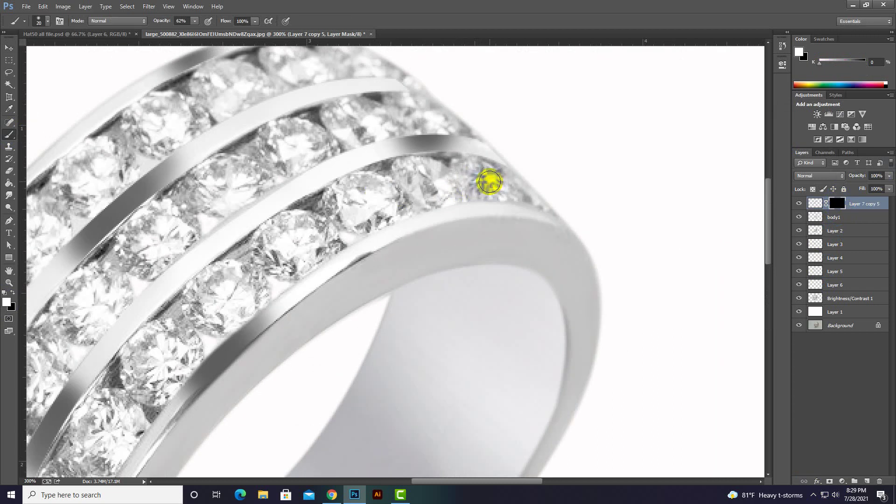
key("bracketleft")
left_click(479, 174)
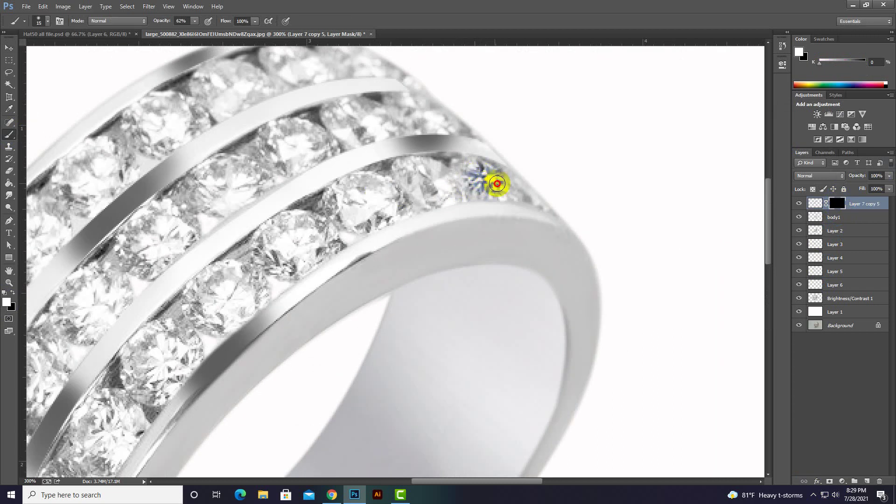
mouse_move(496, 182)
left_mouse_down()
mouse_move(473, 168)
mouse_move(496, 186)
mouse_move(471, 170)
mouse_move(480, 184)
mouse_move(464, 180)
left_mouse_up()
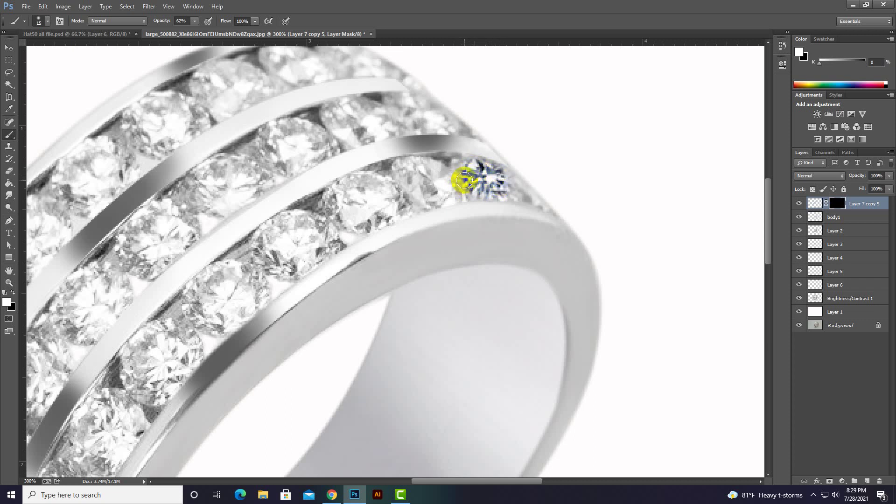
Switch to a soft round brush, size 25, and reveal the diamonds near the row's upper end
right_click(428, 182)
left_click(437, 246)
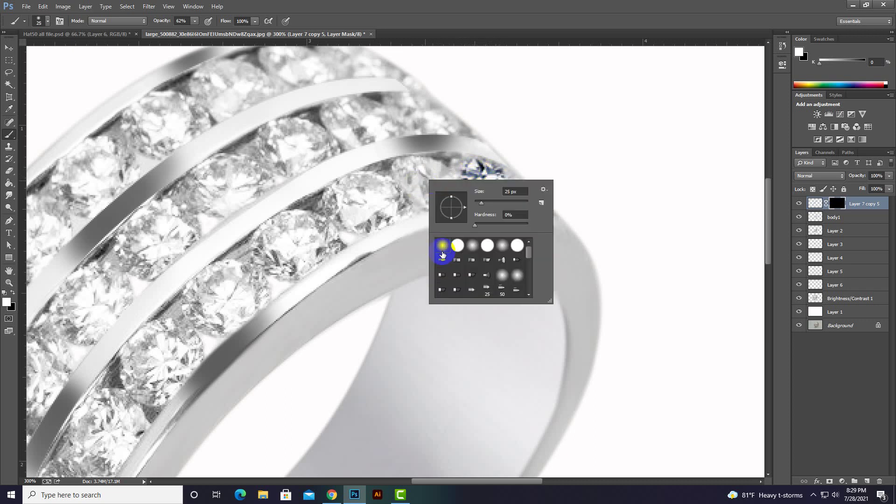
left_click(424, 180)
mouse_move(424, 180)
left_mouse_down()
mouse_move(414, 170)
mouse_move(436, 192)
mouse_move(426, 190)
mouse_move(436, 175)
mouse_move(410, 180)
mouse_move(425, 190)
mouse_move(354, 195)
mouse_move(352, 208)
mouse_move(379, 211)
mouse_move(372, 190)
mouse_move(344, 196)
mouse_move(356, 208)
mouse_move(387, 210)
mouse_move(379, 198)
mouse_move(344, 200)
mouse_move(366, 205)
mouse_move(469, 134)
left_mouse_up()
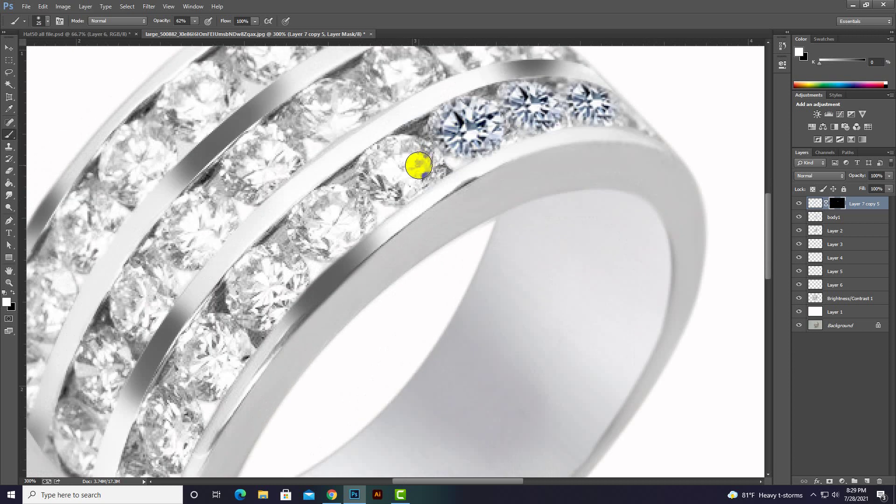
mouse_move(419, 165)
left_mouse_down()
mouse_move(390, 150)
mouse_move(378, 174)
mouse_move(393, 183)
mouse_move(420, 168)
mouse_move(394, 156)
mouse_move(372, 180)
mouse_move(400, 187)
mouse_move(417, 162)
mouse_move(334, 202)
mouse_move(312, 224)
mouse_move(326, 240)
mouse_move(351, 226)
mouse_move(342, 206)
mouse_move(316, 220)
mouse_move(310, 236)
mouse_move(324, 240)
mouse_move(344, 176)
mouse_move(341, 194)
mouse_move(334, 176)
mouse_move(314, 190)
mouse_move(323, 220)
mouse_move(341, 204)
mouse_move(320, 190)
mouse_move(313, 210)
mouse_move(322, 219)
mouse_move(296, 222)
mouse_move(351, 142)
left_mouse_up()
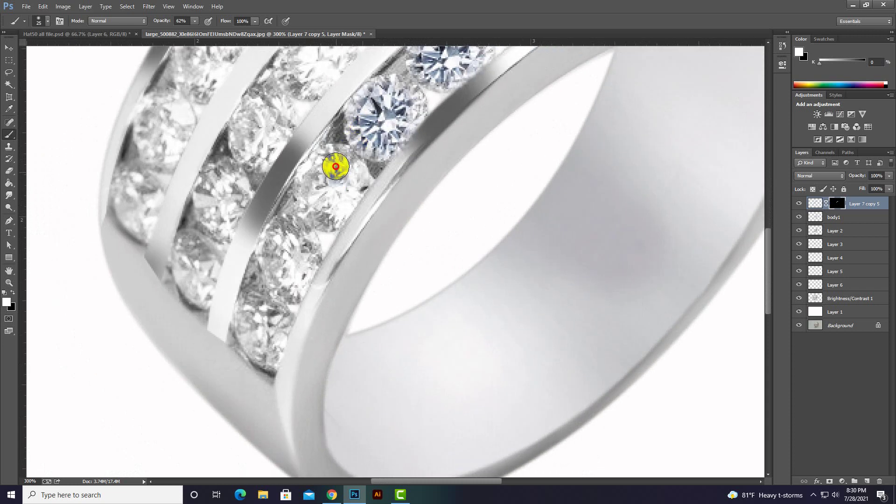
Paint white at 62% opacity to bring back the diamonds on the lower stones
mouse_move(320, 210)
left_mouse_down()
mouse_move(343, 198)
mouse_move(320, 170)
mouse_move(313, 196)
left_mouse_up()
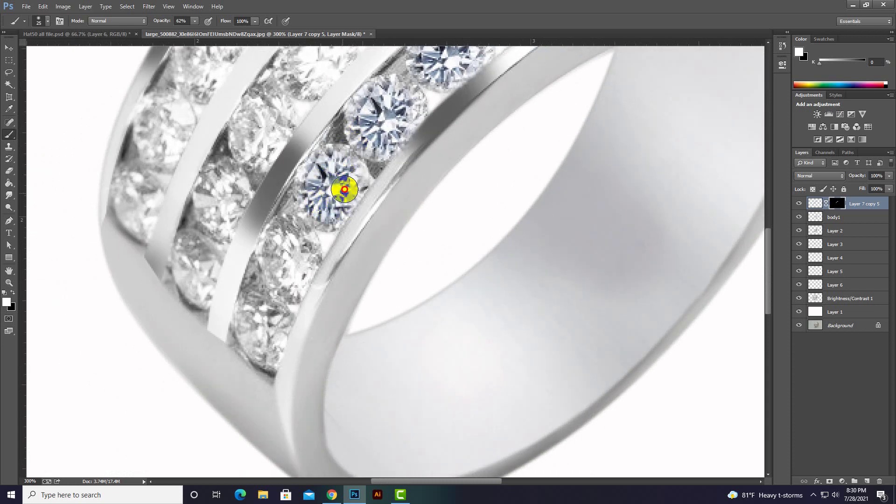
mouse_move(339, 165)
left_mouse_down()
mouse_move(311, 186)
mouse_move(352, 132)
left_mouse_up()
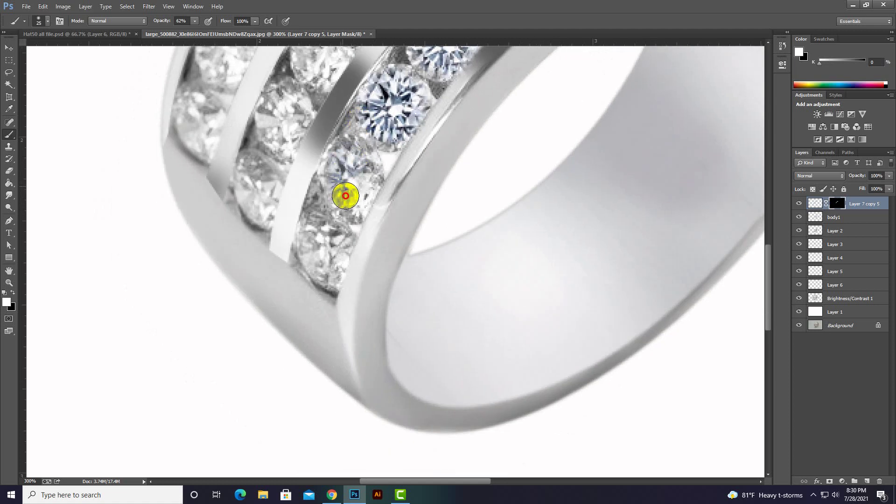
left_click_drag(357, 195, 356, 163)
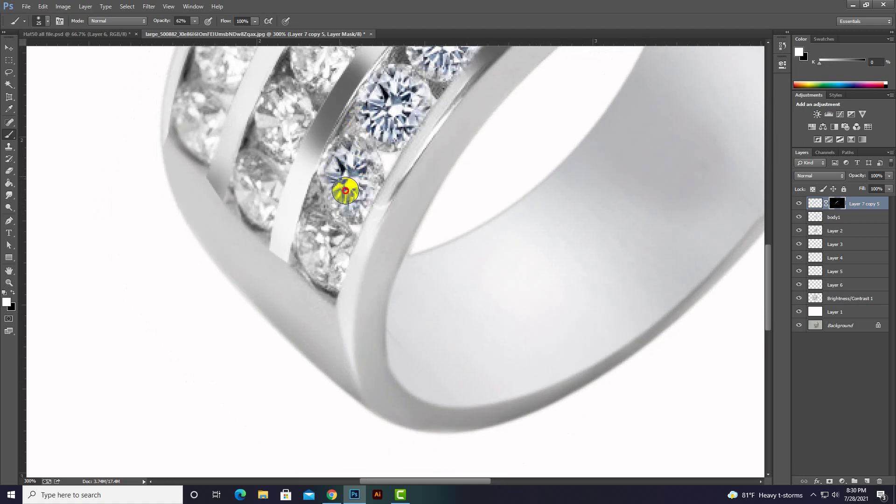
mouse_move(351, 199)
left_mouse_down()
mouse_move(356, 156)
mouse_move(339, 169)
left_mouse_up()
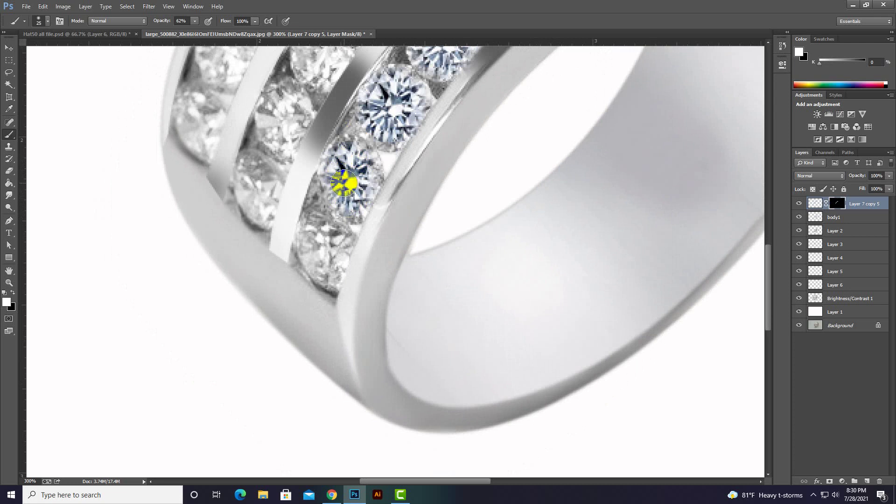
scroll(350, 184, "down", 3)
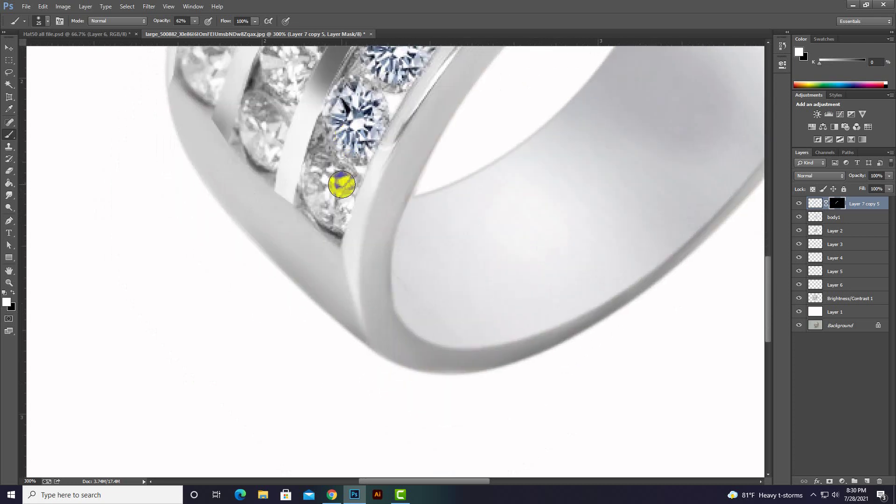
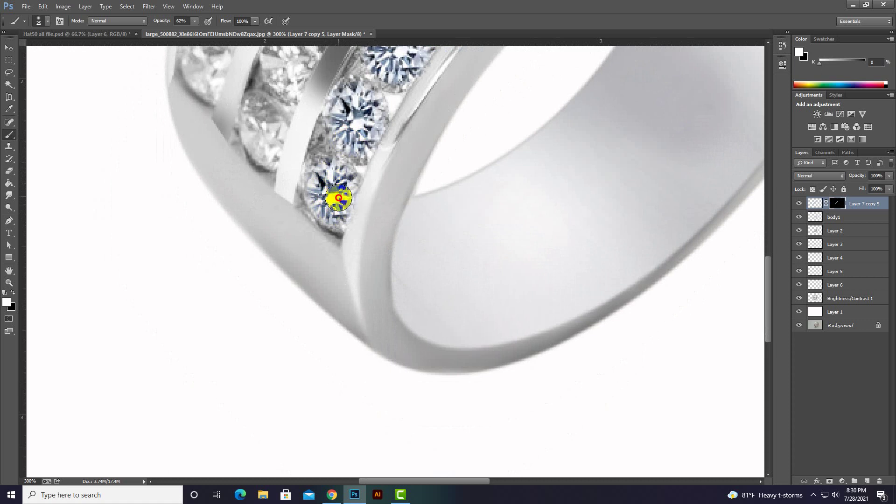
Drag the round diamond layer from the Hat50 parts file into the ring image as Layer 7
key("ctrl+minus")
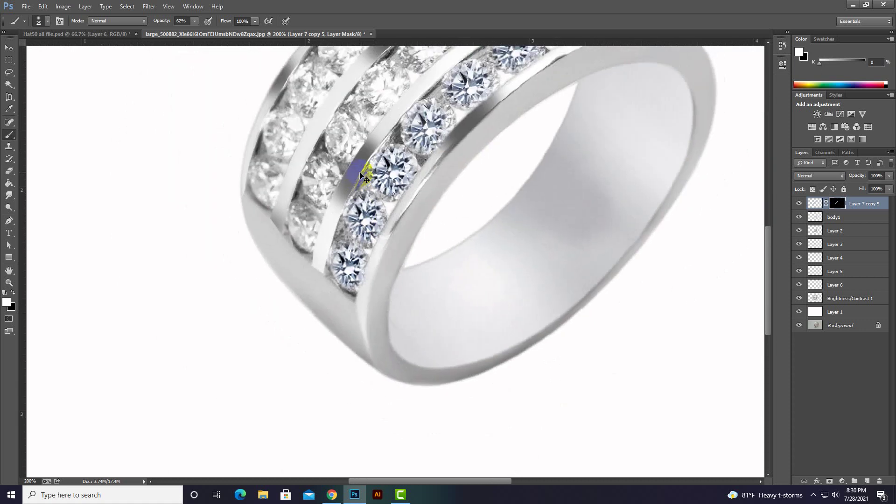
key("ctrl+minus")
key("ctrl+minus")
key("ctrl+plus")
key("ctrl+plus")
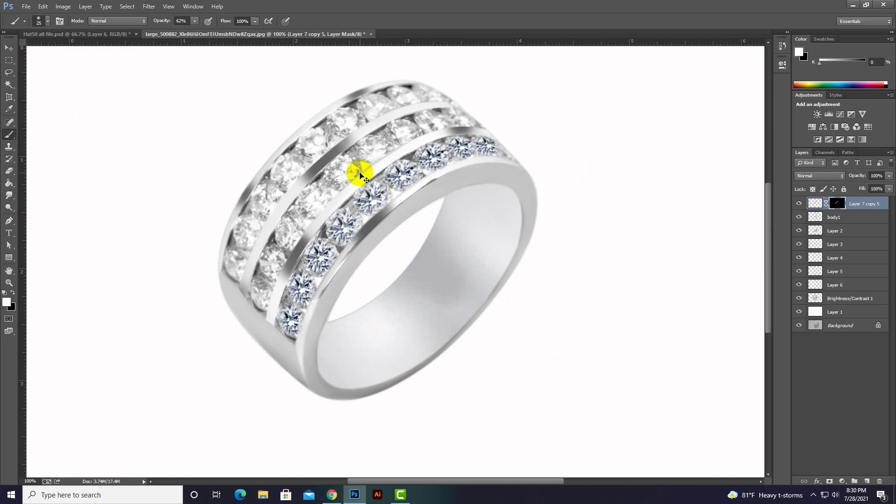
left_click_drag(385, 136, 406, 195)
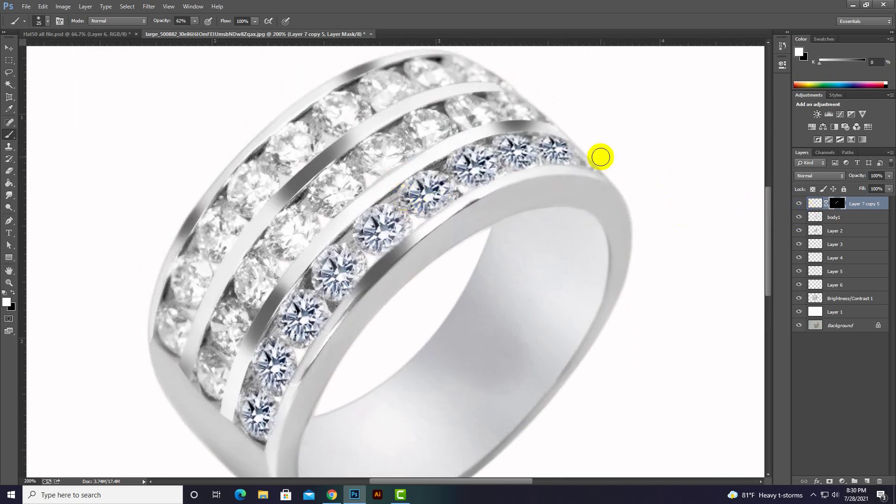
left_click(63, 40)
left_click(9, 47)
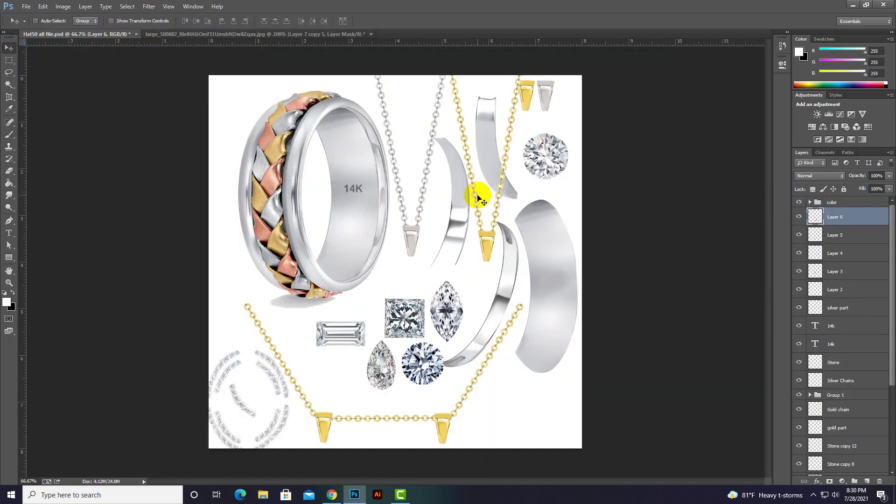
right_click(432, 360)
left_click(448, 362)
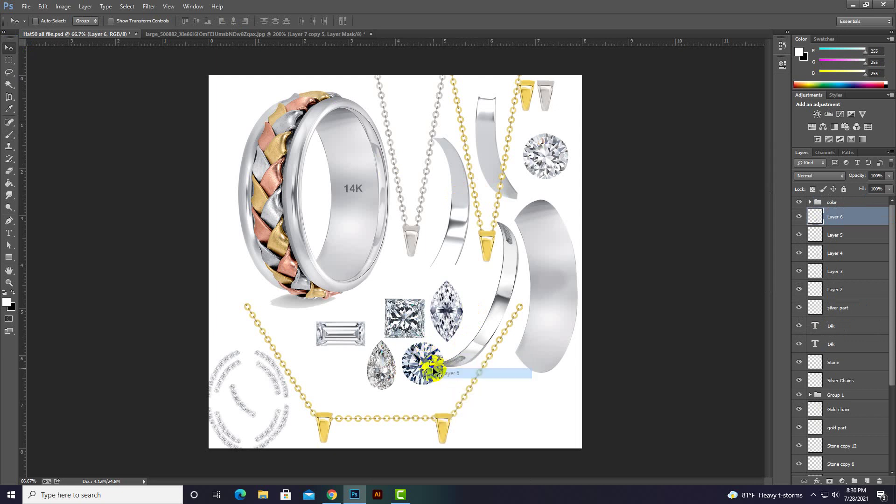
mouse_move(425, 365)
left_mouse_down()
mouse_move(190, 38)
mouse_move(320, 239)
mouse_move(310, 269)
left_mouse_up()
left_click(486, 214)
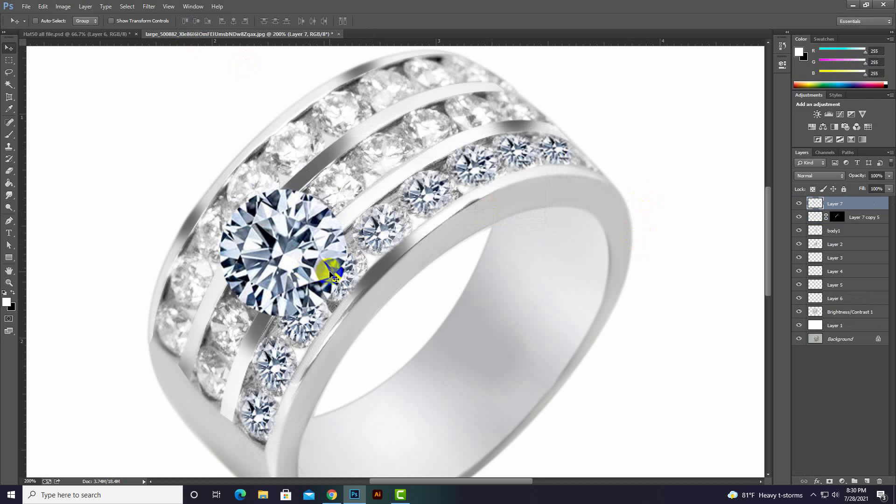
Scale the pasted diamond to about 80% and park it at the upper left, off the ring
mouse_move(330, 276)
left_mouse_down()
mouse_move(460, 161)
mouse_move(443, 180)
left_mouse_up()
key("ctrl+t")
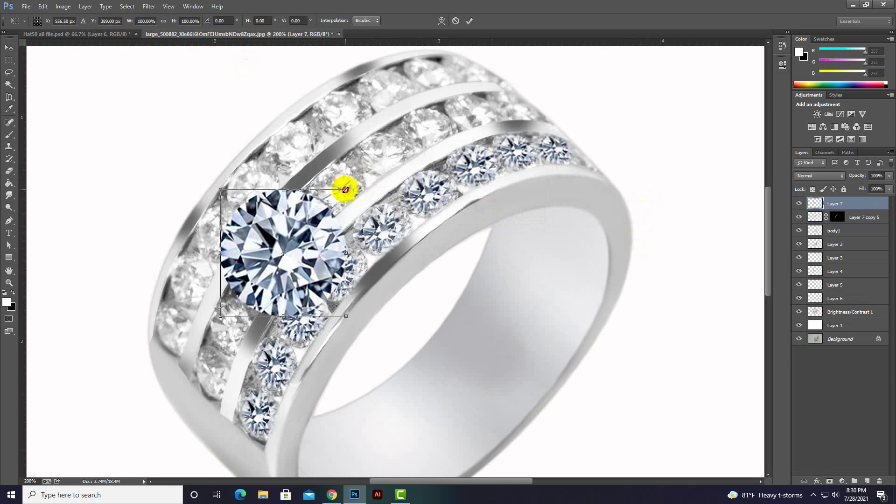
mouse_move(345, 190)
left_mouse_down()
mouse_move(329, 196)
mouse_move(339, 197)
left_mouse_up()
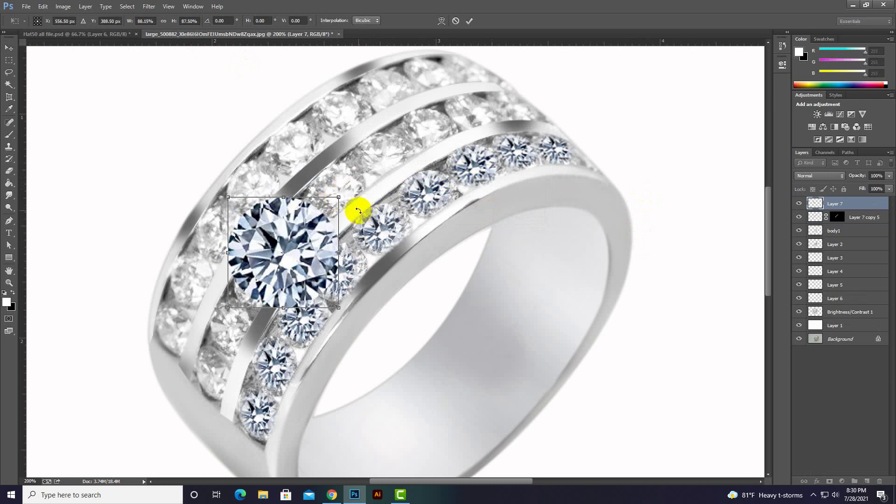
key("Return")
left_click_drag(310, 236, 147, 186)
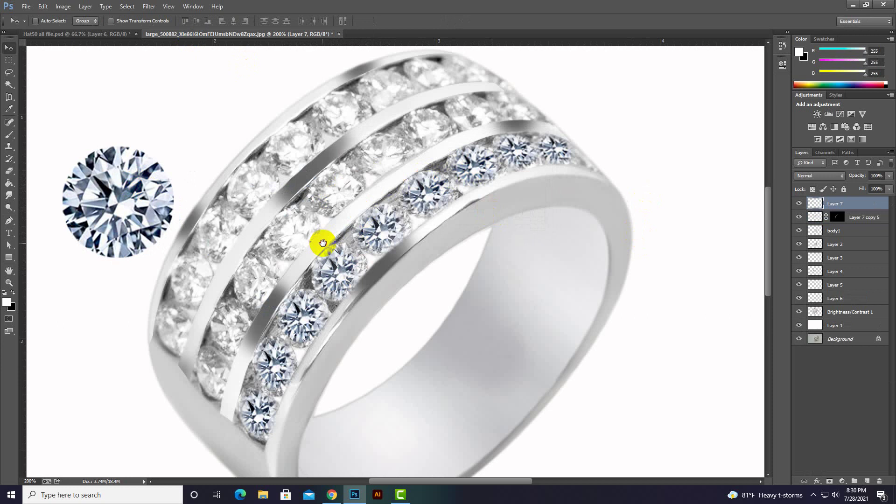
left_click_drag(322, 242, 311, 213)
Alt-copy the Layer 7 copy 5 diamond row onto the next row and delete the loose Layer 7 diamond
left_click(854, 217)
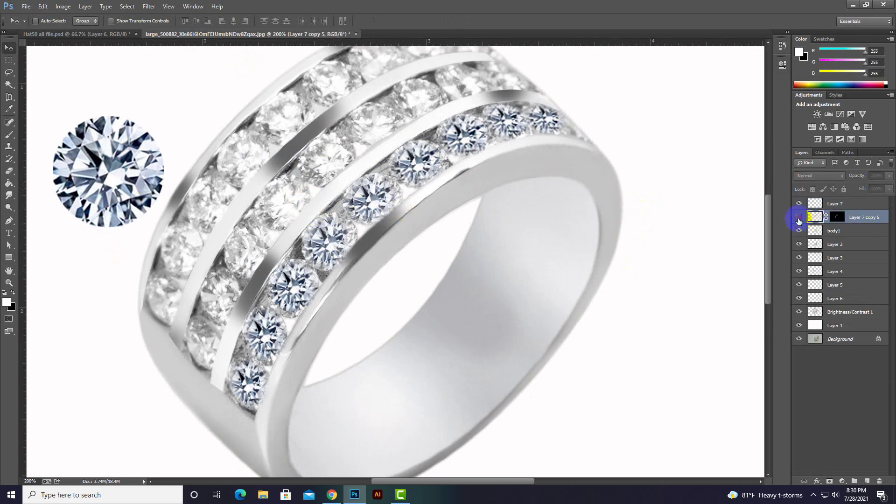
mouse_move(436, 168)
left_mouse_down()
mouse_move(404, 149)
mouse_move(394, 121)
mouse_move(343, 85)
mouse_move(370, 86)
mouse_move(379, 156)
left_mouse_up()
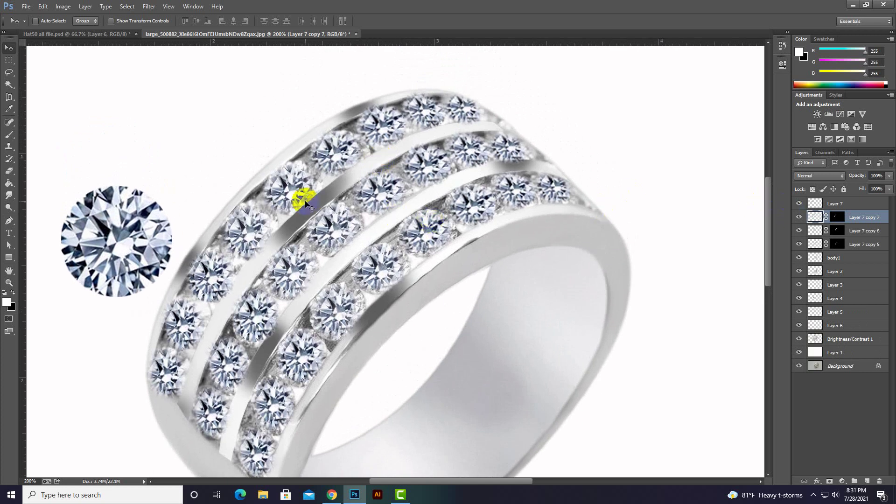
right_click(126, 217)
left_click(142, 223)
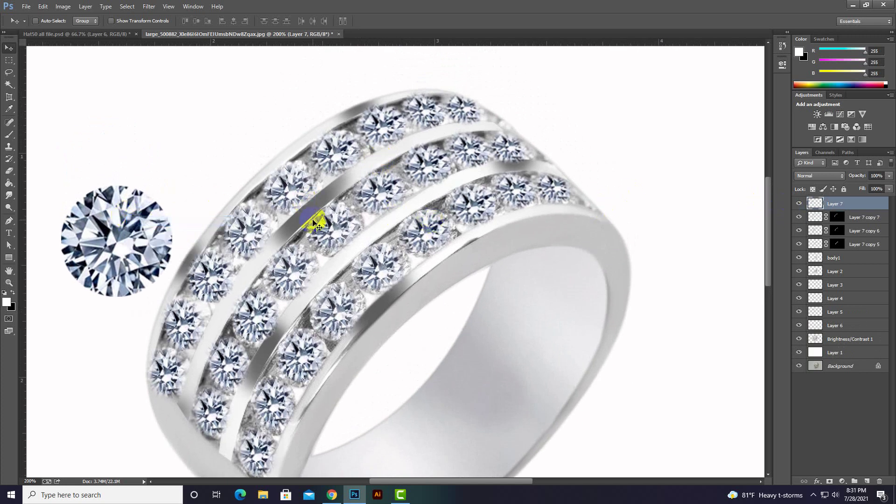
key("Delete")
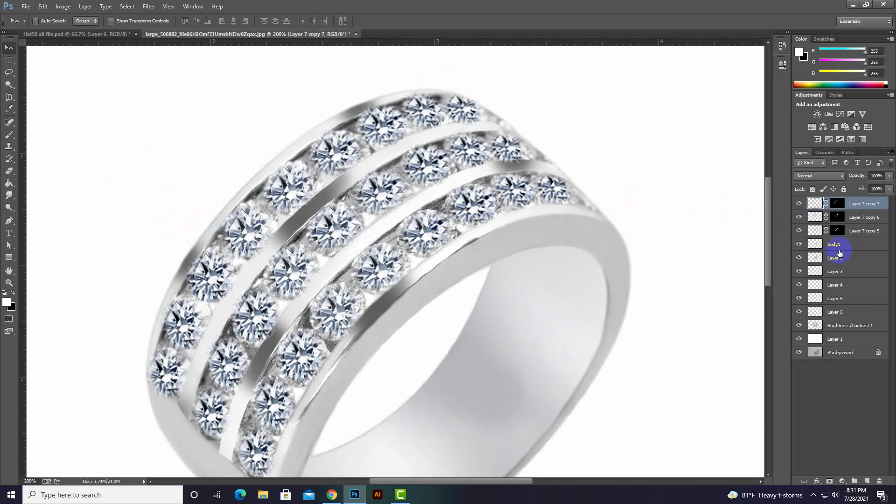
Merge the three diamond-row copies into Layer 7 copy 7 and clear the selection
left_click(855, 235, "shift")
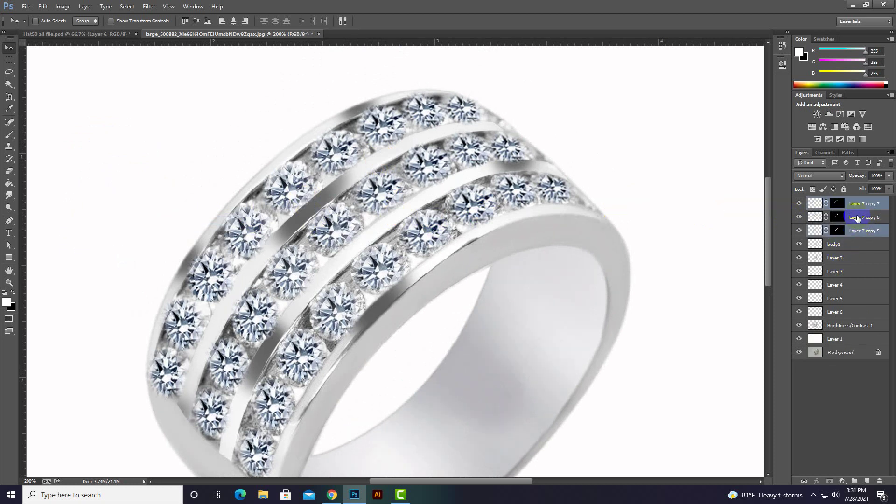
left_click(853, 232, "shift")
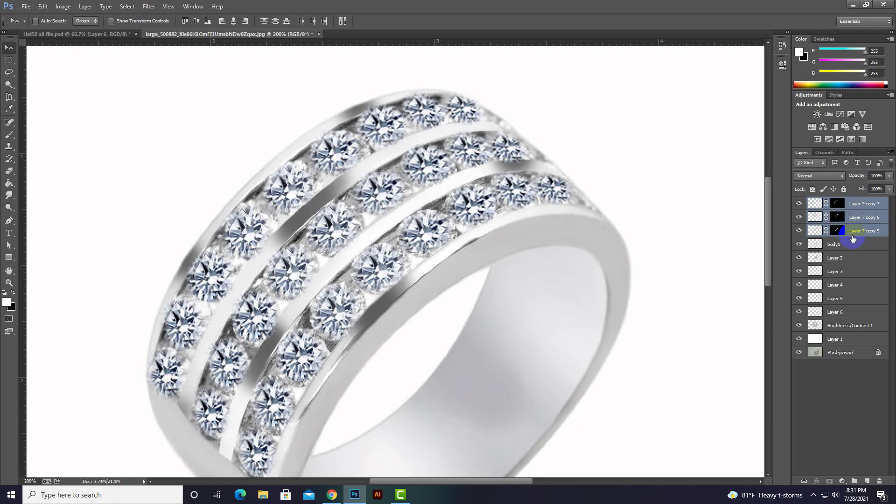
key("ctrl+e")
left_click(799, 204)
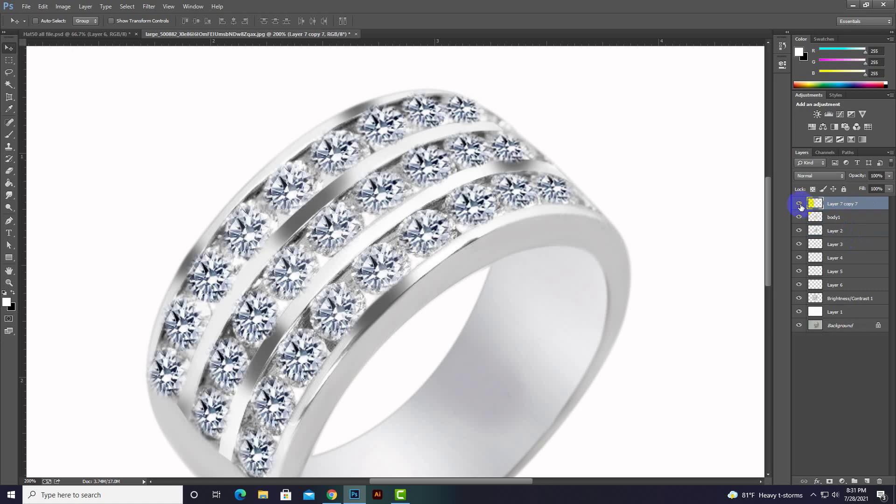
left_click(815, 206, "ctrl")
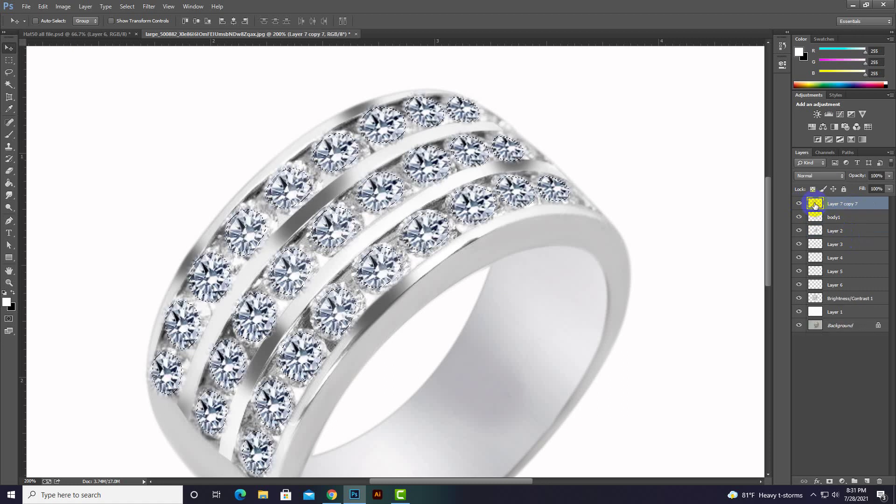
key("ctrl+d")
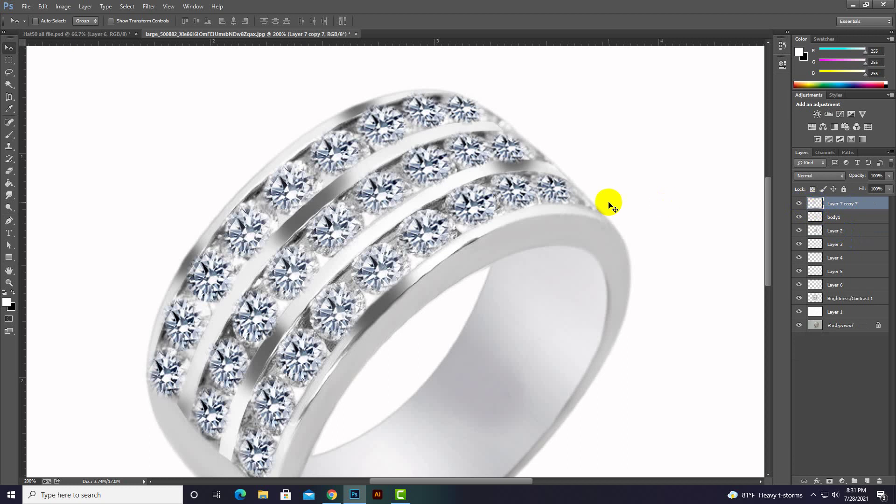
With the Eraser, clean stray specks along the ring's outer left and lower-left edges
left_click(10, 172)
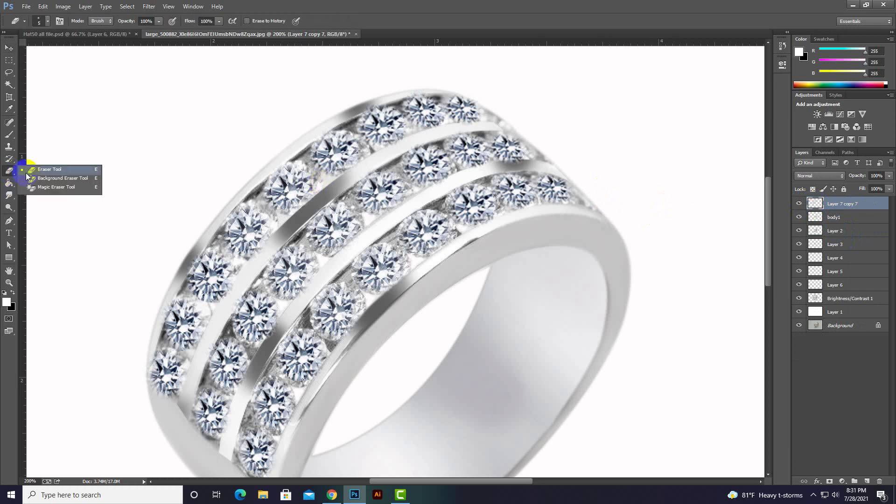
left_click(27, 171)
key("bracketright")
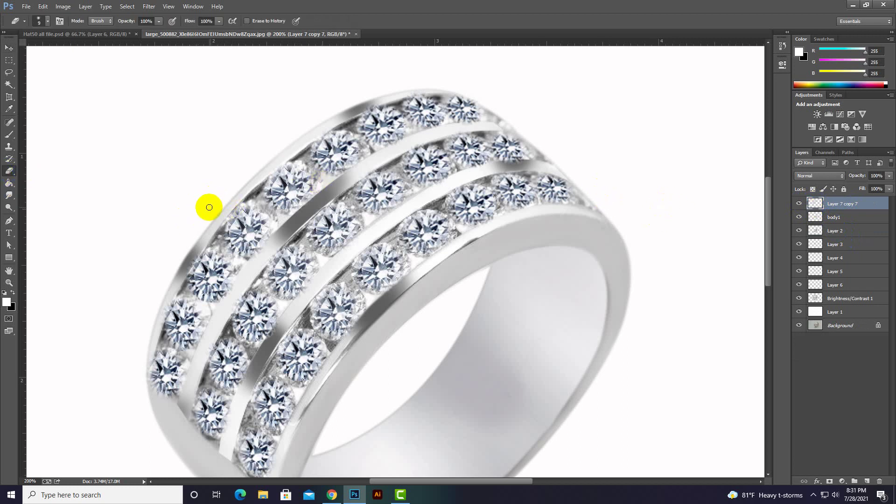
left_click_drag(204, 217, 198, 244)
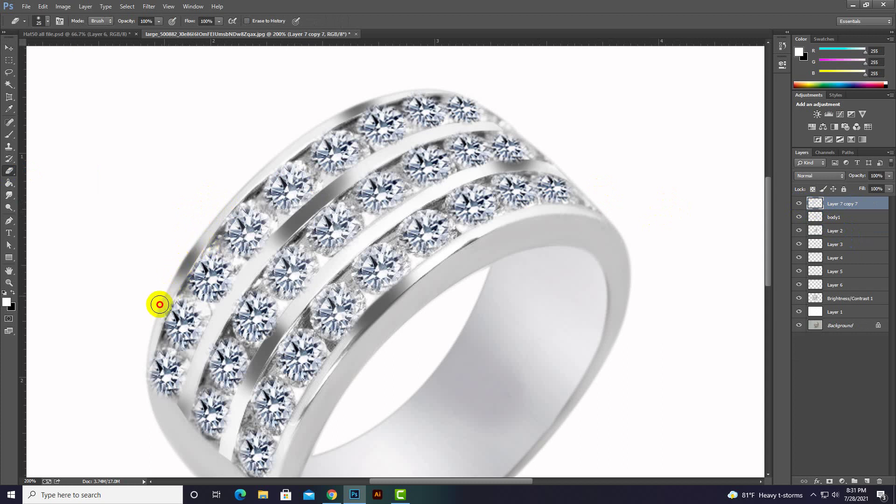
mouse_move(197, 244)
left_mouse_down()
mouse_move(163, 295)
mouse_move(143, 402)
left_mouse_up()
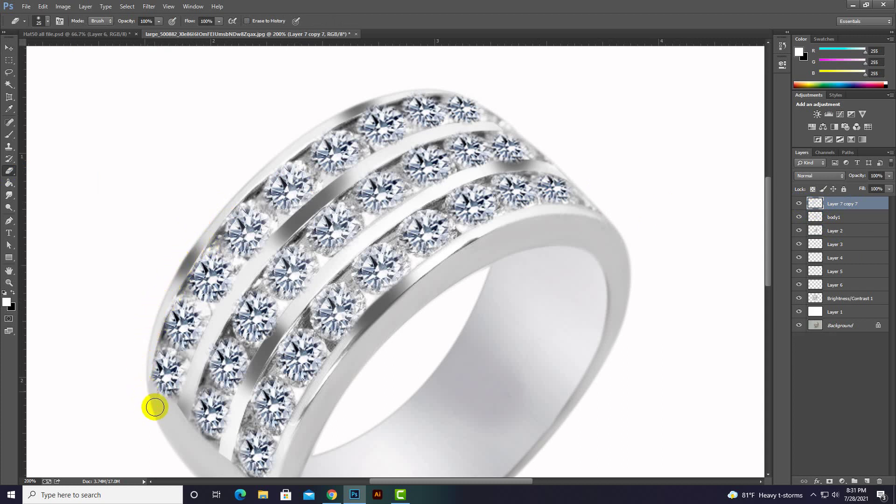
left_click_drag(143, 402, 159, 403)
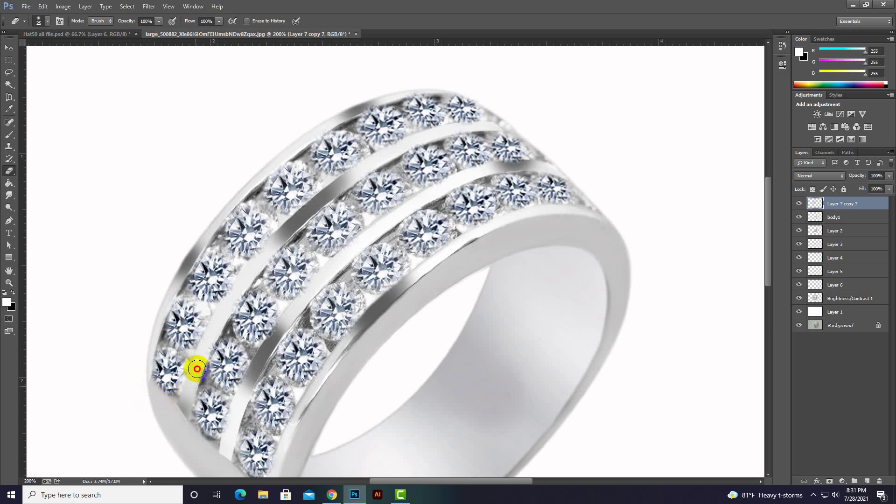
With a 15 px eraser, remove dark fringe between diamond rows and along the top edge, then fit on screen
key("bracketleft")
key("bracketleft")
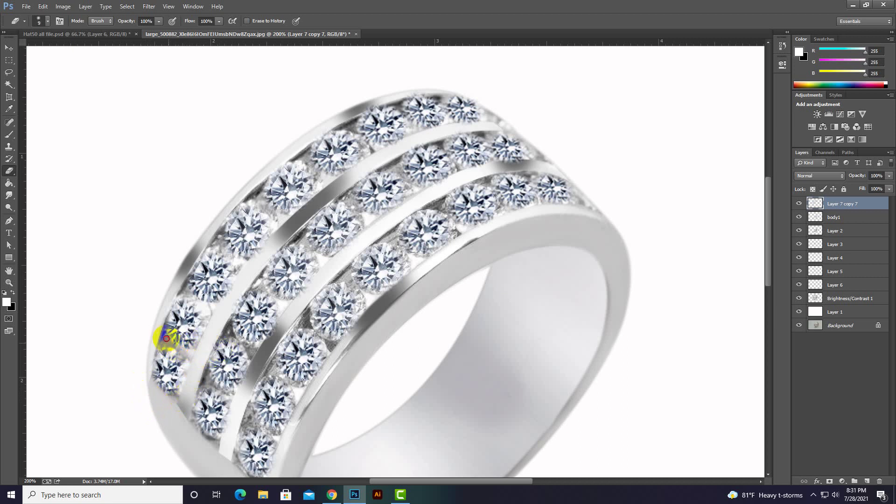
left_click_drag(166, 338, 223, 248)
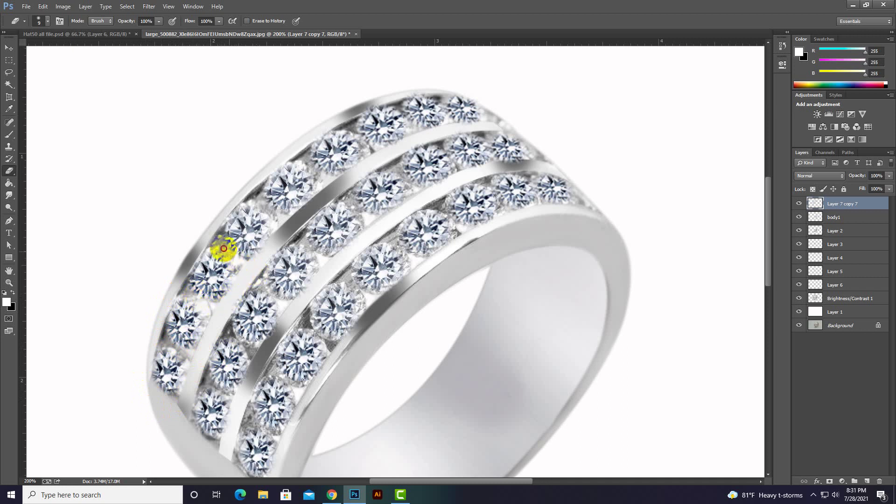
mouse_move(245, 259)
left_mouse_down()
mouse_move(266, 248)
mouse_move(268, 206)
mouse_move(246, 201)
mouse_move(224, 223)
mouse_move(244, 200)
left_mouse_up()
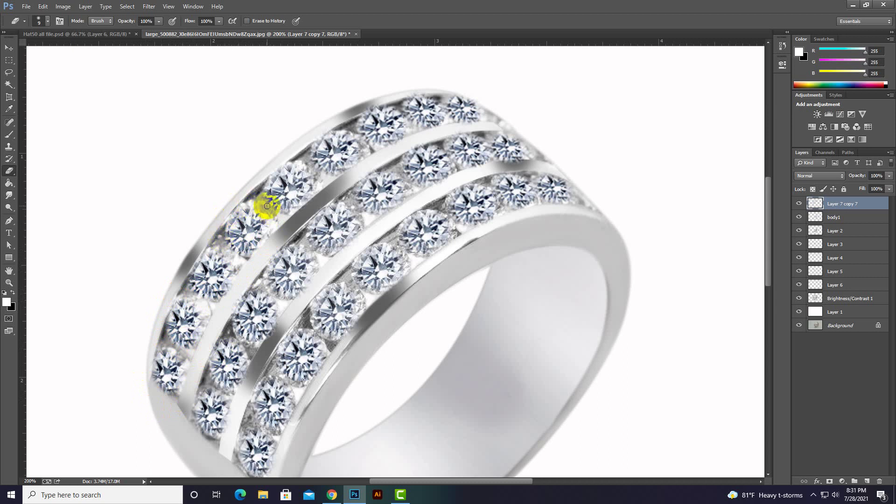
left_click_drag(260, 196, 270, 170)
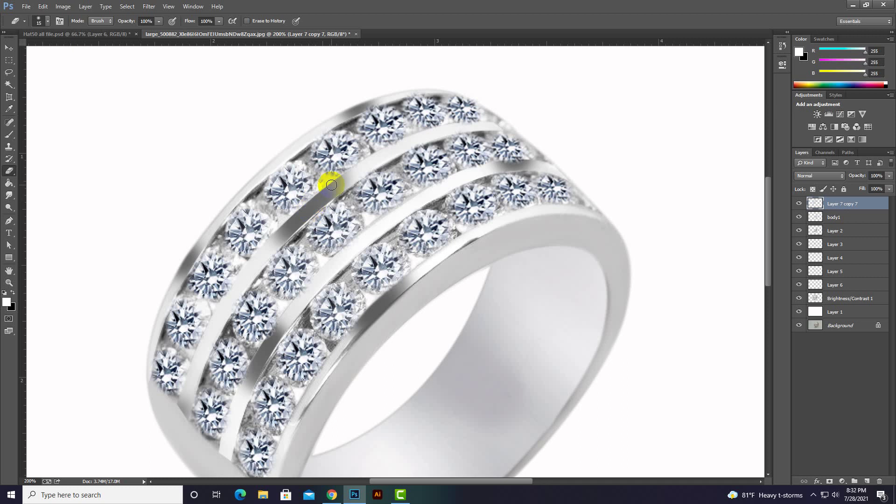
mouse_move(320, 123)
left_mouse_down()
mouse_move(350, 125)
mouse_move(380, 94)
left_mouse_up()
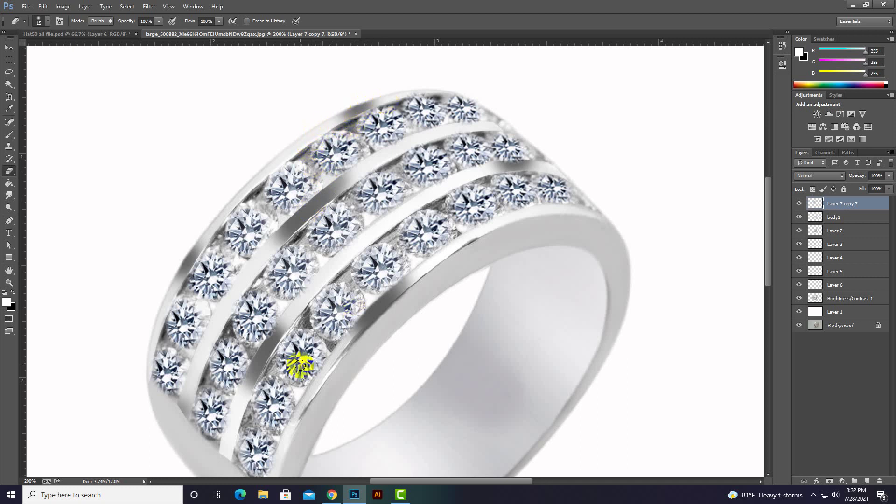
left_click(377, 102)
left_click_drag(358, 115, 405, 92)
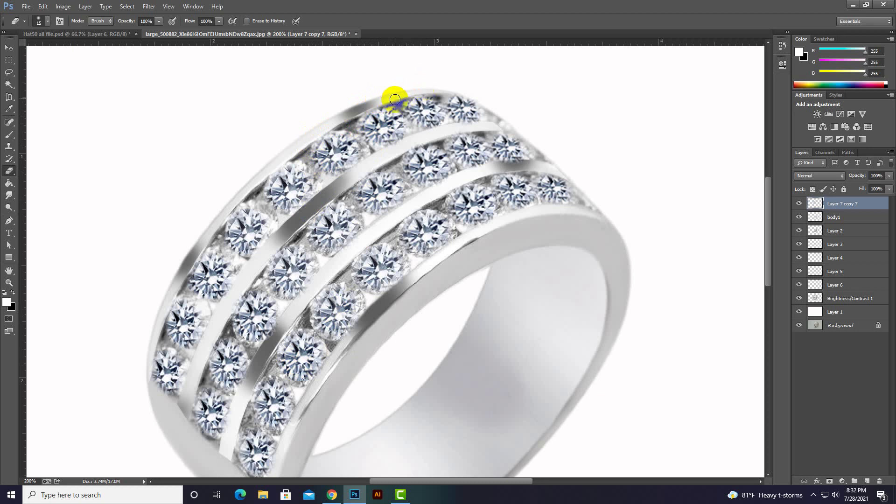
mouse_move(416, 85)
left_mouse_down()
mouse_move(490, 100)
mouse_move(452, 88)
mouse_move(490, 100)
mouse_move(483, 115)
mouse_move(427, 136)
left_mouse_up()
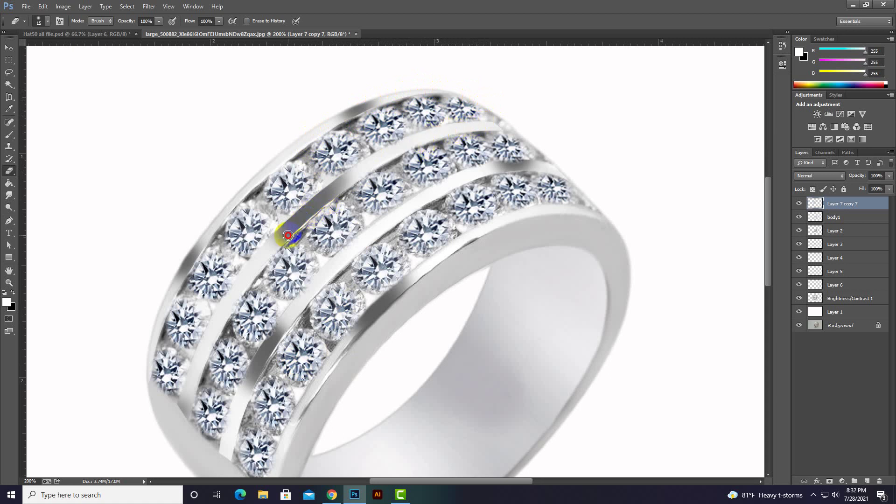
left_click_drag(288, 235, 276, 247)
key("ctrl+0")
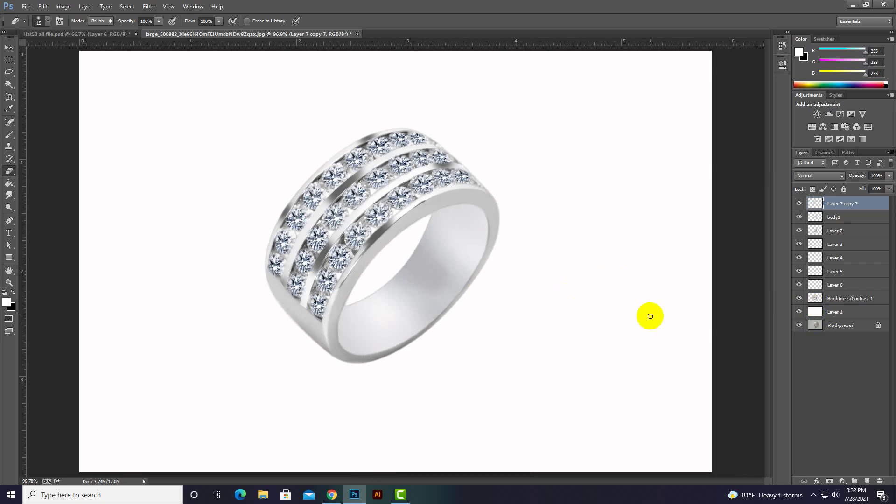
Set Layer 7 copy 7 to 62% opacity and merge it down through Brightness/Contrast 1
left_click(835, 228)
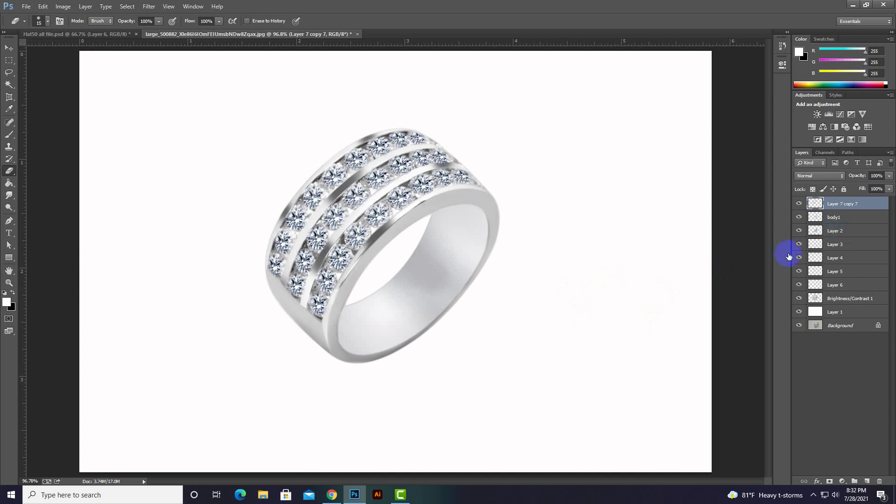
left_click(799, 203)
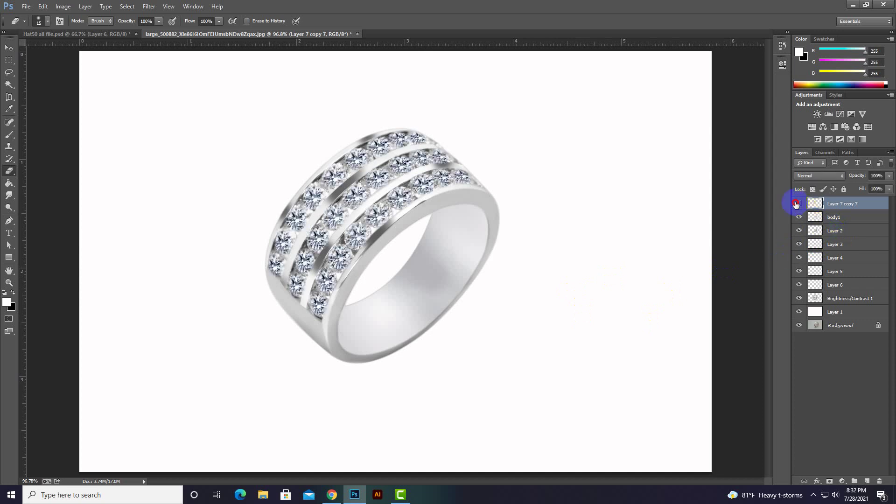
left_click(796, 203)
left_click(796, 204)
left_click(877, 175)
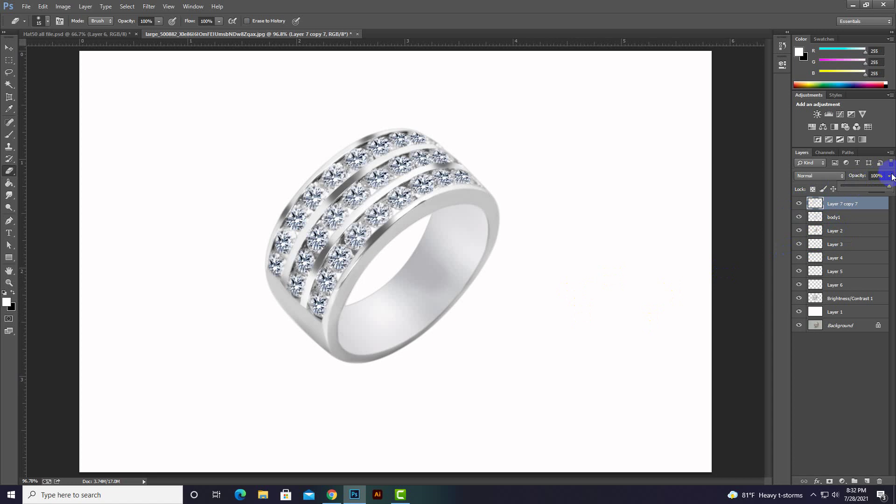
left_click_drag(878, 188, 870, 188)
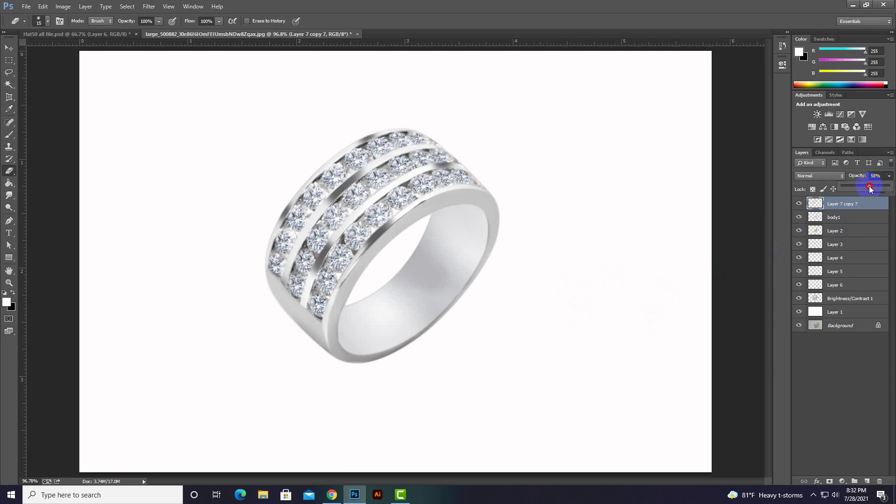
left_click_drag(872, 188, 871, 188)
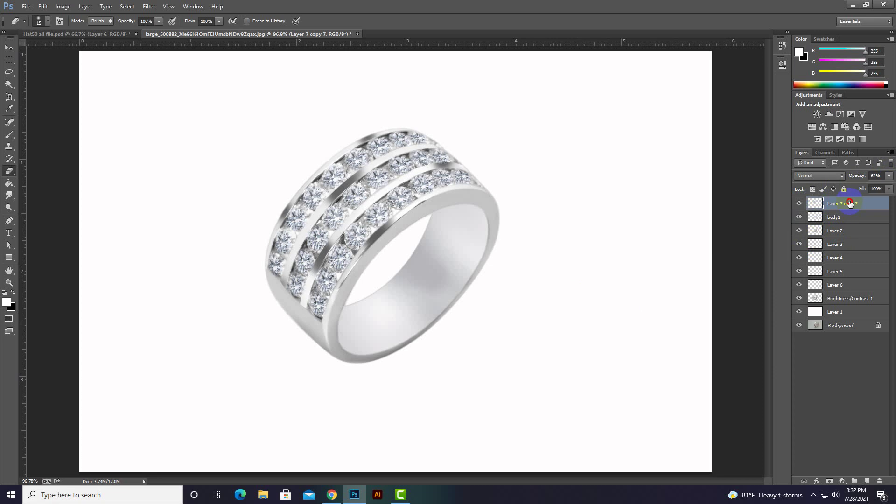
left_click(799, 204)
left_click(833, 299, "shift")
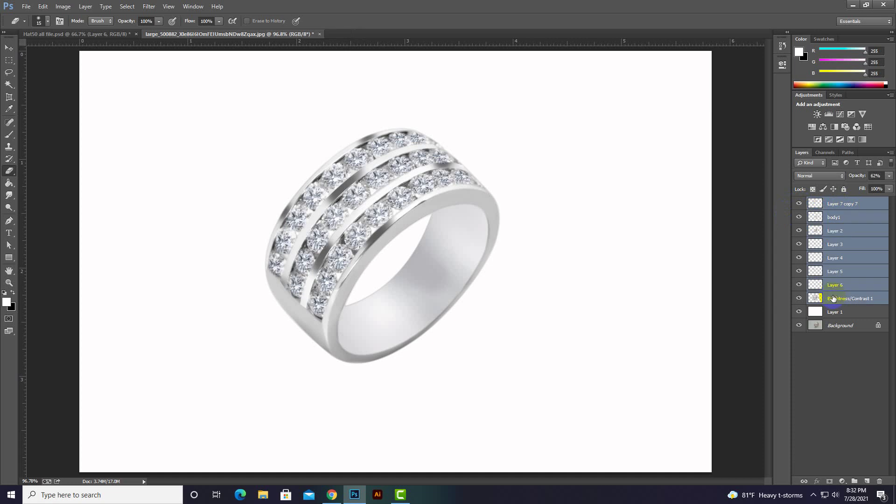
key("ctrl+e")
With the ring's pixels selected, Smudge its left, top and upper-right edges smooth, then deselect
left_click(817, 208, "ctrl")
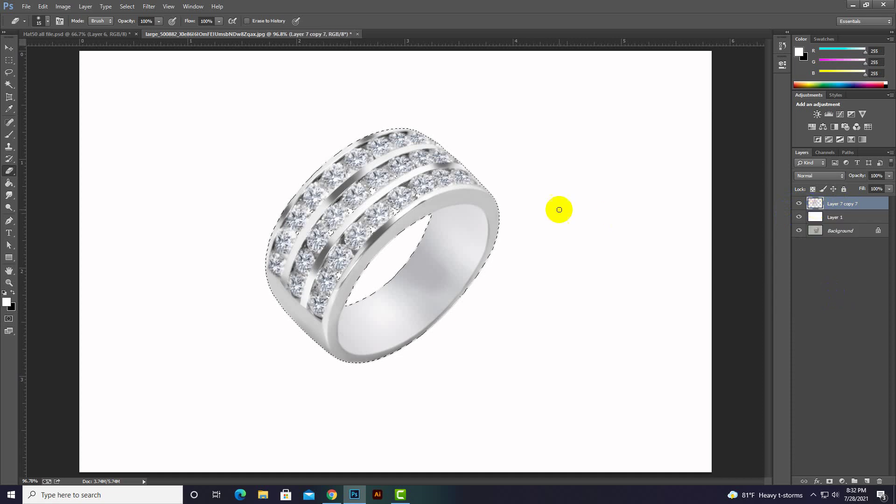
left_click(9, 195)
left_click(32, 212)
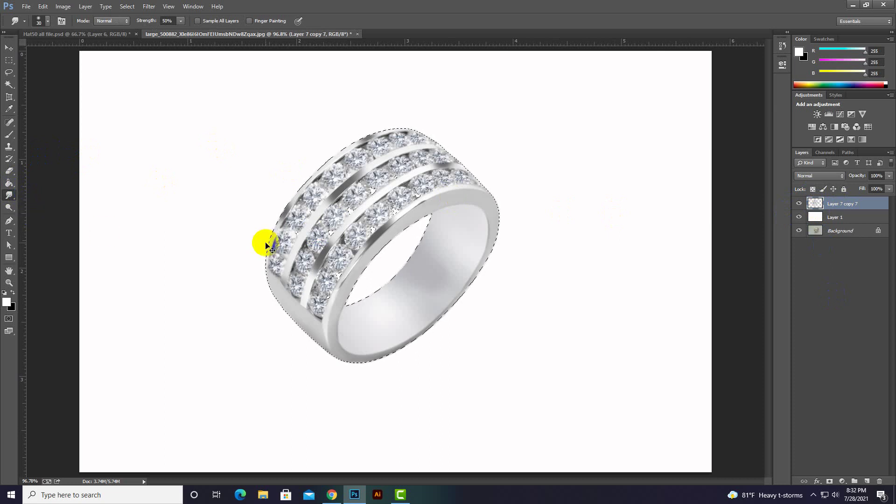
key("ctrl+plus")
key("ctrl+plus")
left_click_drag(259, 227, 300, 140)
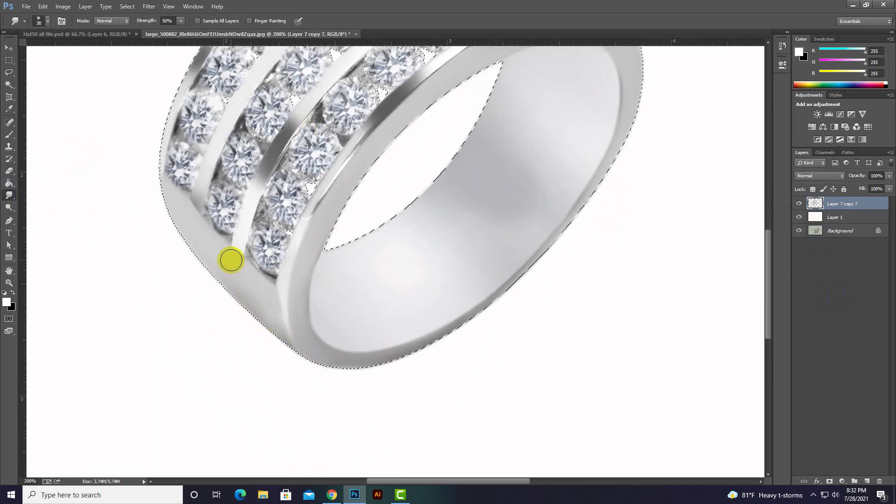
mouse_move(232, 258)
left_mouse_down()
mouse_move(188, 231)
mouse_move(237, 265)
mouse_move(159, 188)
mouse_move(151, 156)
mouse_move(165, 280)
left_mouse_up()
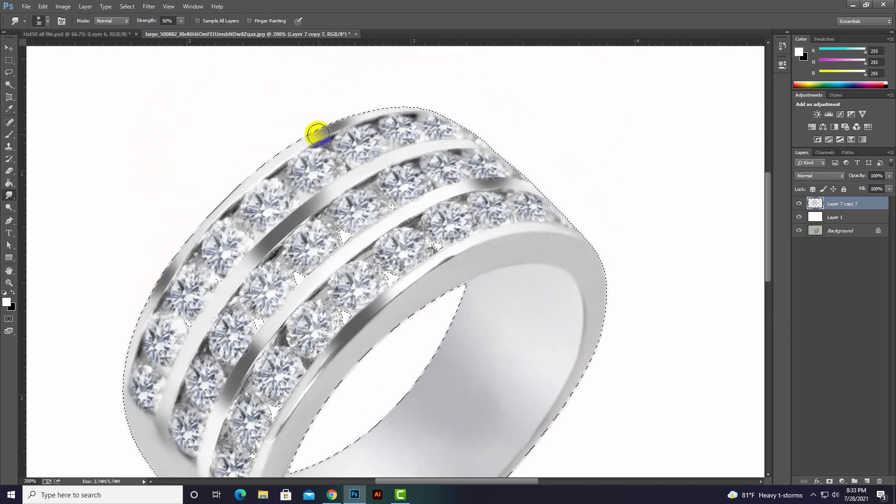
mouse_move(316, 132)
left_mouse_down()
mouse_move(420, 100)
mouse_move(493, 117)
mouse_move(480, 140)
left_mouse_up()
key("bracketleft")
key("bracketleft")
key("bracketleft")
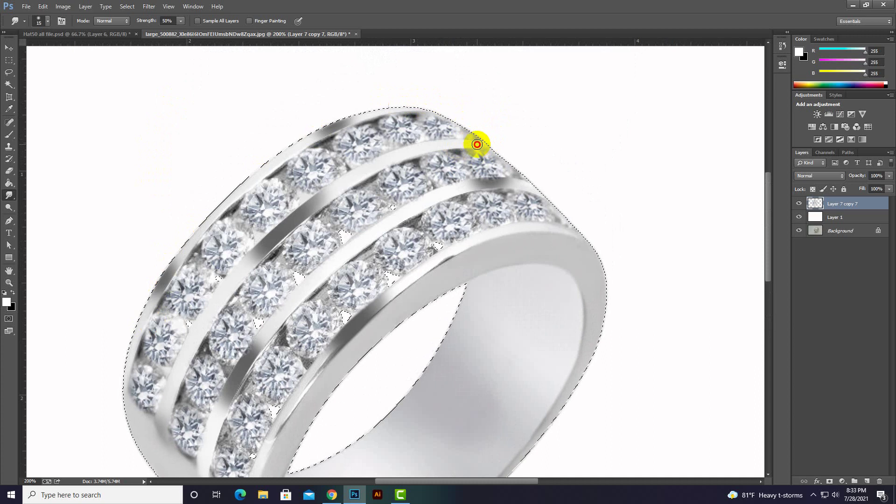
mouse_move(537, 186)
left_mouse_down()
mouse_move(517, 176)
mouse_move(570, 209)
mouse_move(549, 246)
mouse_move(590, 246)
mouse_move(528, 160)
mouse_move(440, 100)
mouse_move(466, 122)
left_mouse_up()
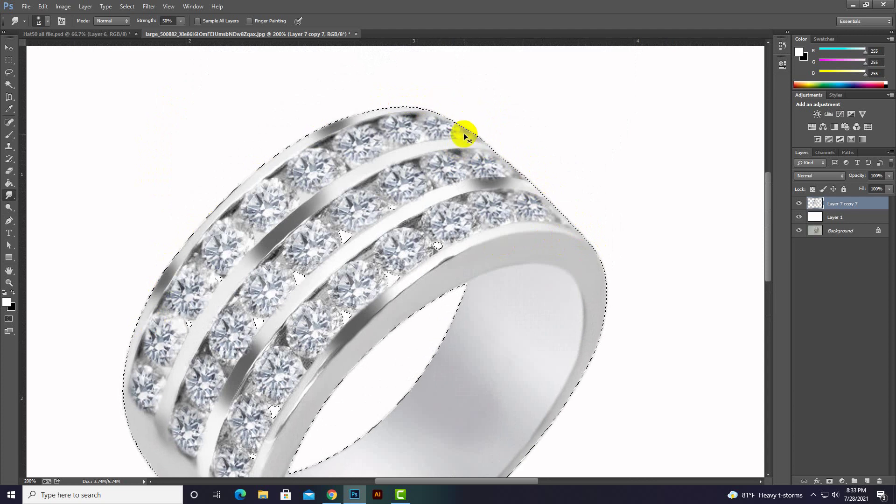
key("ctrl+d")
key("ctrl+minus")
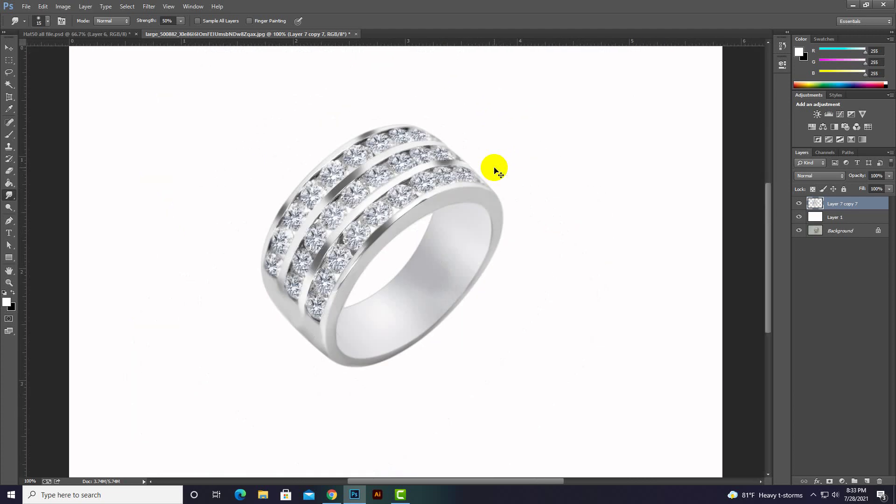
key("ctrl+minus")
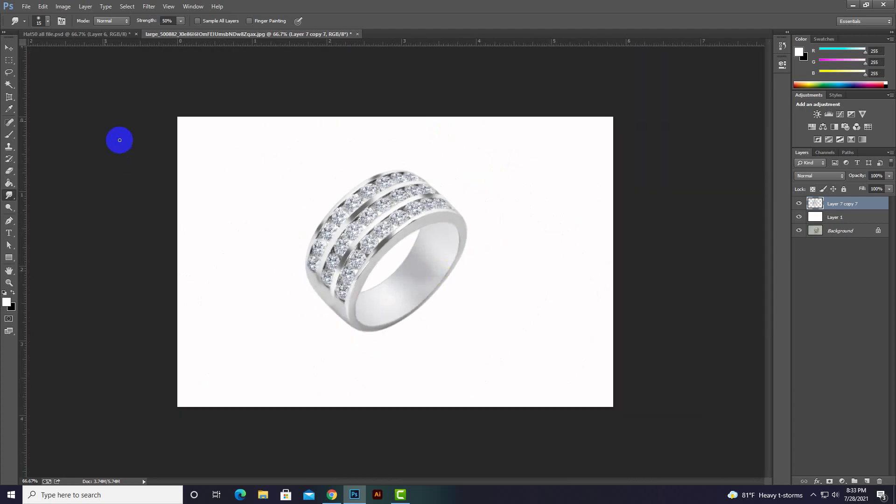
Paint a soft near-black (0b0b0b) patch with a large brush on a new shadow layer
left_click(9, 48)
left_click_drag(432, 235, 442, 242)
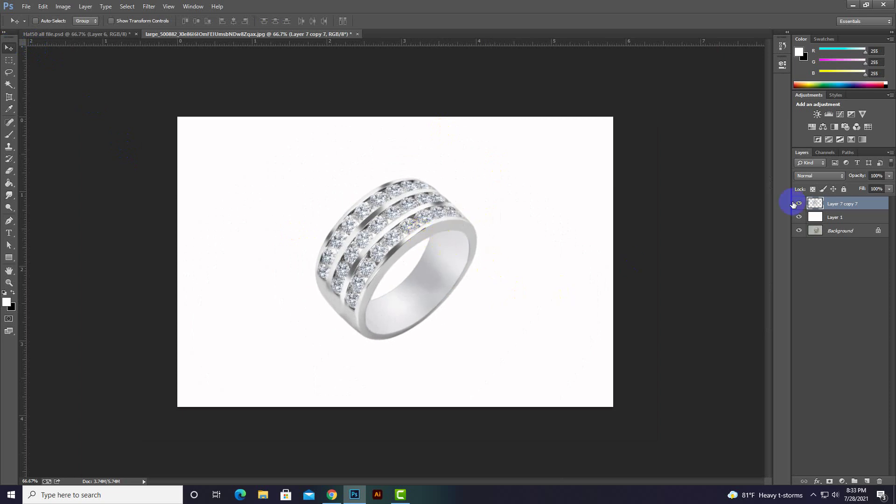
left_click(9, 135)
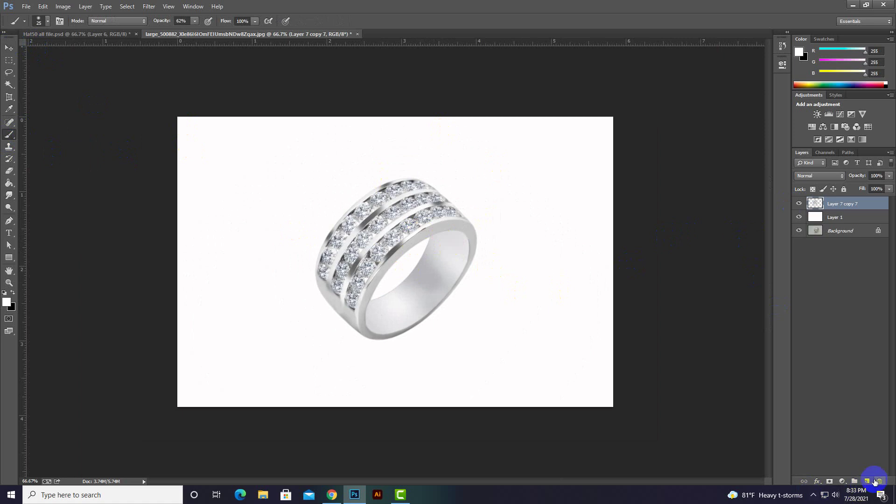
left_click(866, 481)
left_click(4, 293)
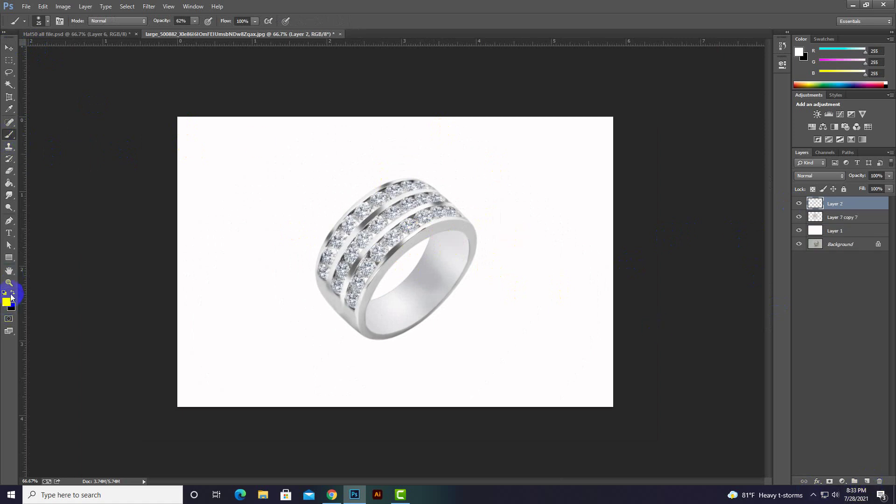
left_click(7, 301)
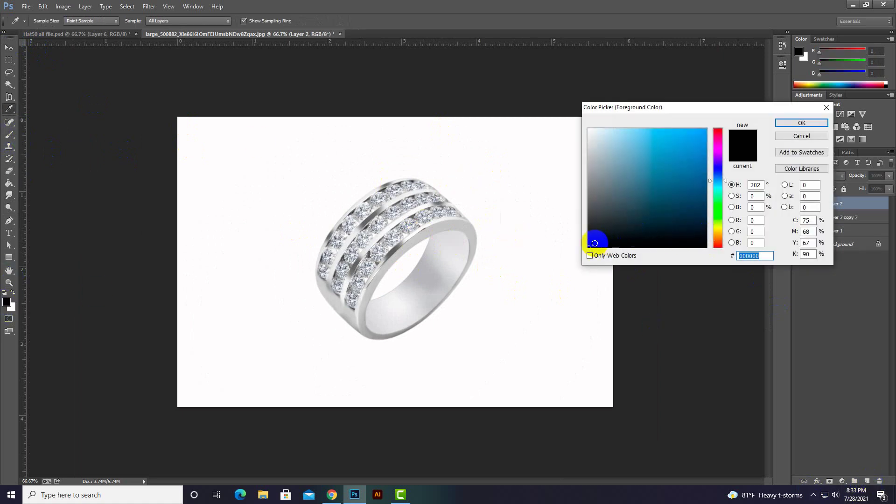
left_click(589, 242)
left_click(784, 128)
key("b")
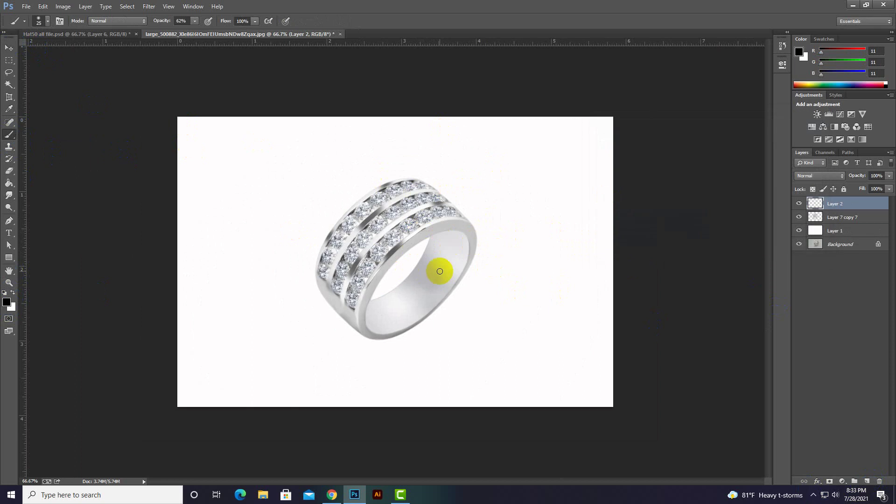
key("bracketright")
key("bracketright")
key("bracketright")
key("bracketright")
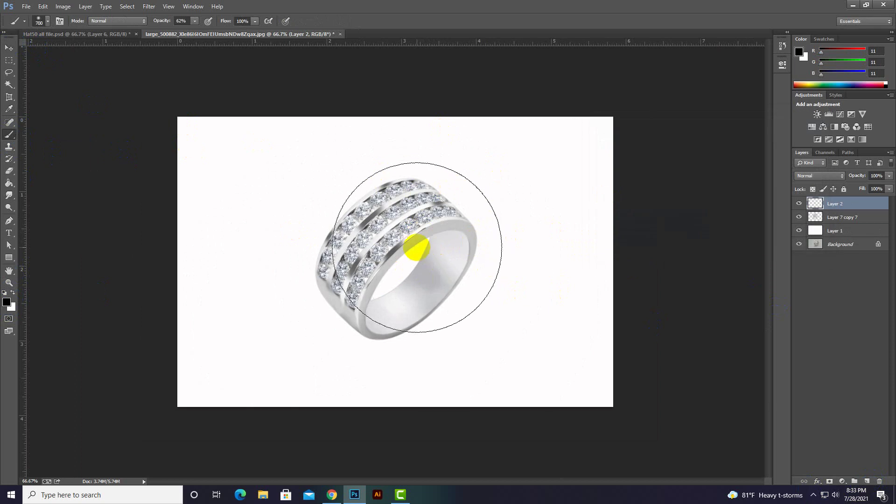
left_click(415, 247)
Squash the dark patch into a flat ellipse positioned under the ring
left_click(6, 48)
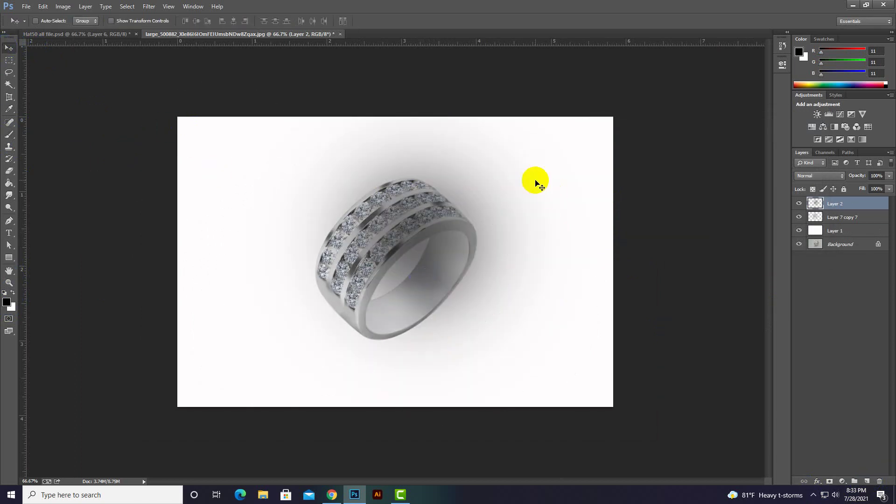
key("ctrl+t")
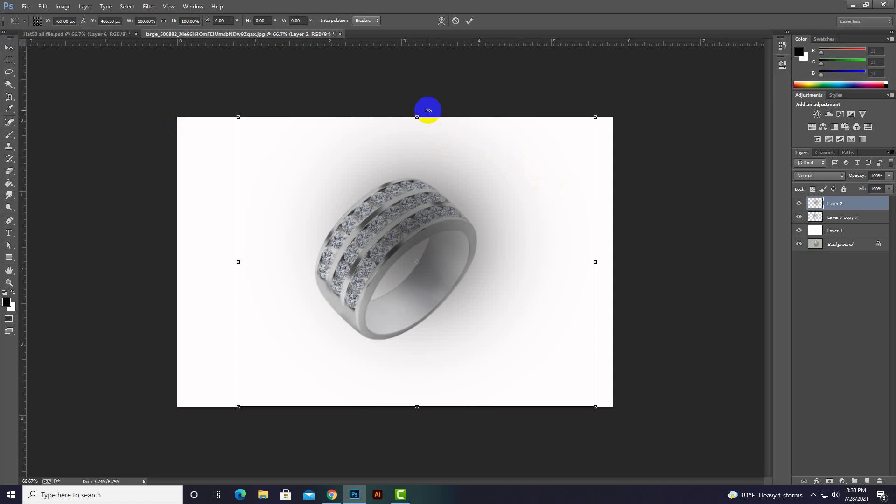
left_click_drag(417, 117, 414, 372)
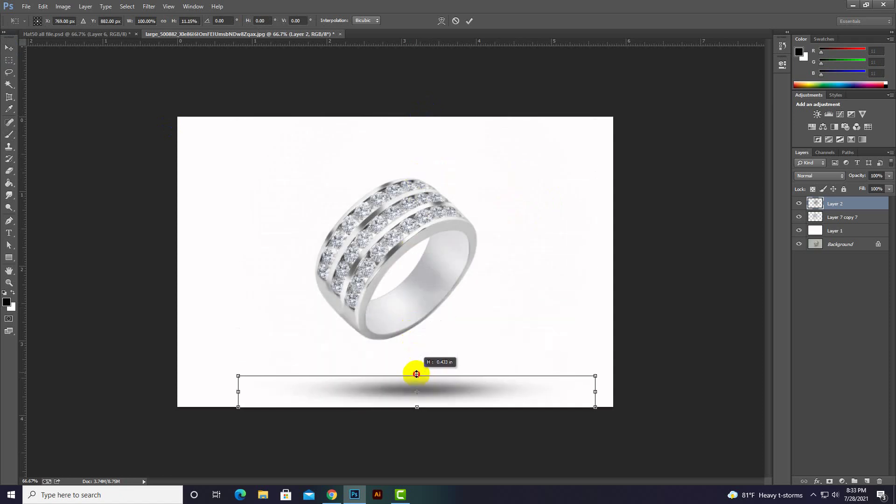
left_click_drag(462, 385, 437, 331)
key("Return")
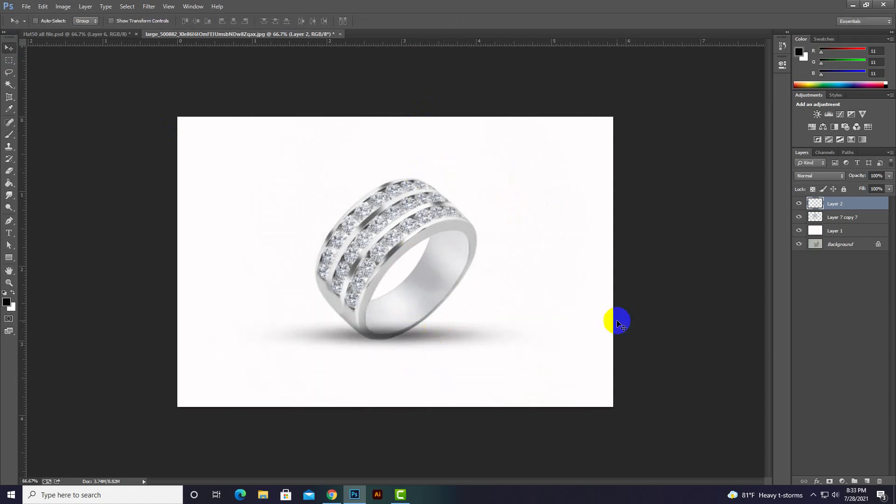
Move Layer 2 below Layer 7 copy 7 and rotate the shadow along the ring's base
left_click_drag(826, 204, 825, 221)
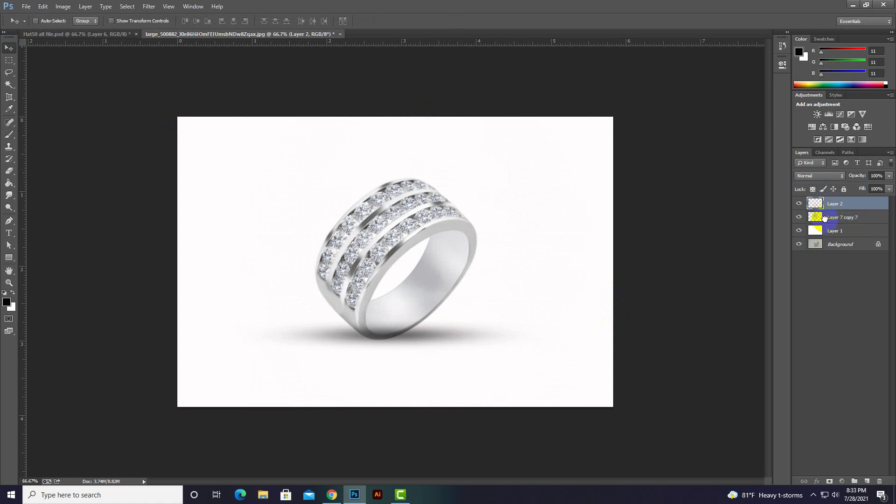
left_click_drag(459, 335, 462, 339)
key("ctrl+t")
left_click_drag(508, 310, 560, 257)
key("Return")
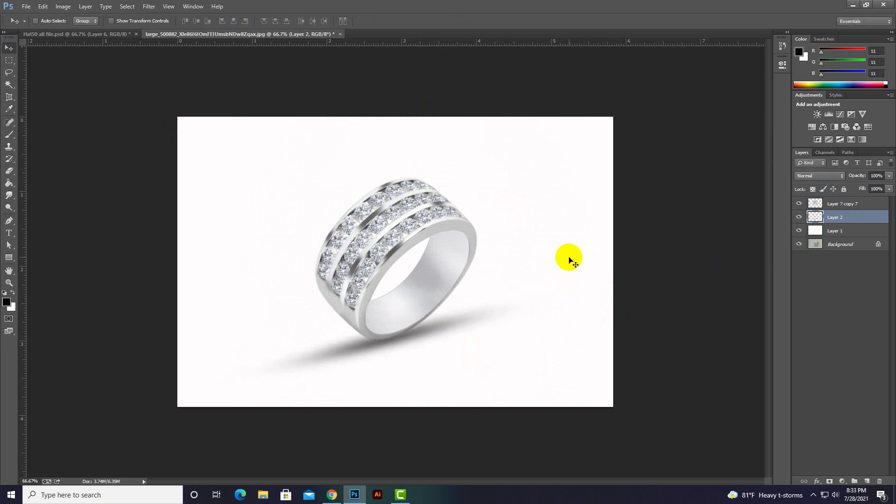
Duplicate the shadow as Layer 2 copy and shrink it around its centre
key("ctrl+j")
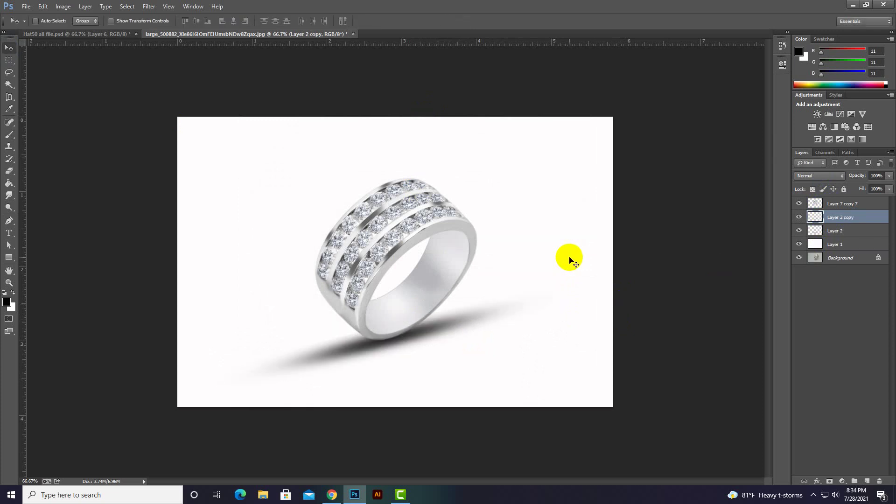
key("ctrl+t")
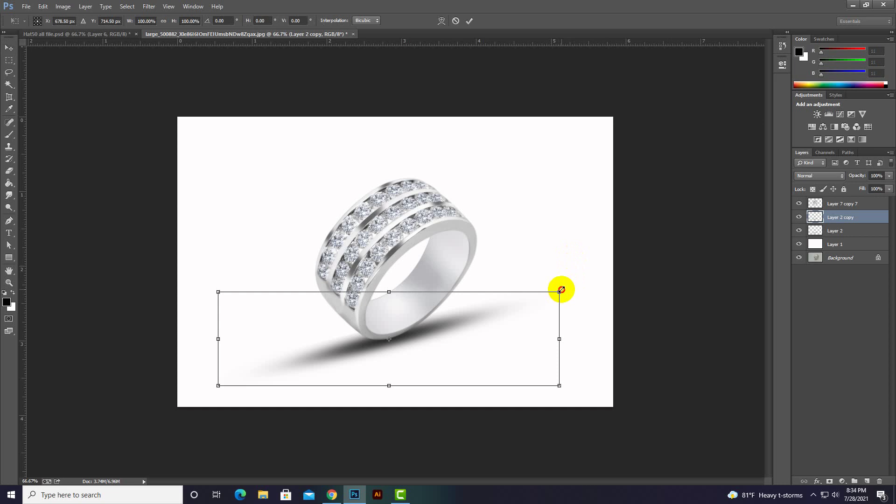
left_click_drag(560, 290, 437, 310)
key("Return")
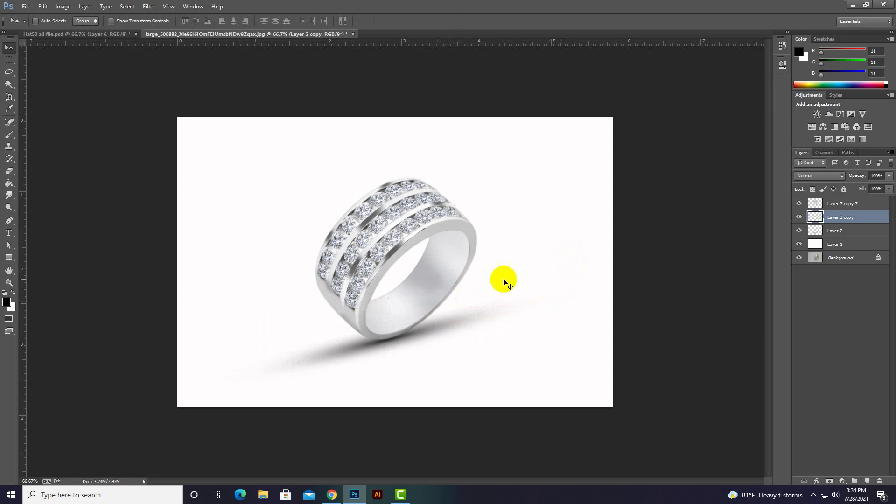
Select Layer 7 copy 7 through Layer 2 and gather them into Group 1
left_click(832, 214)
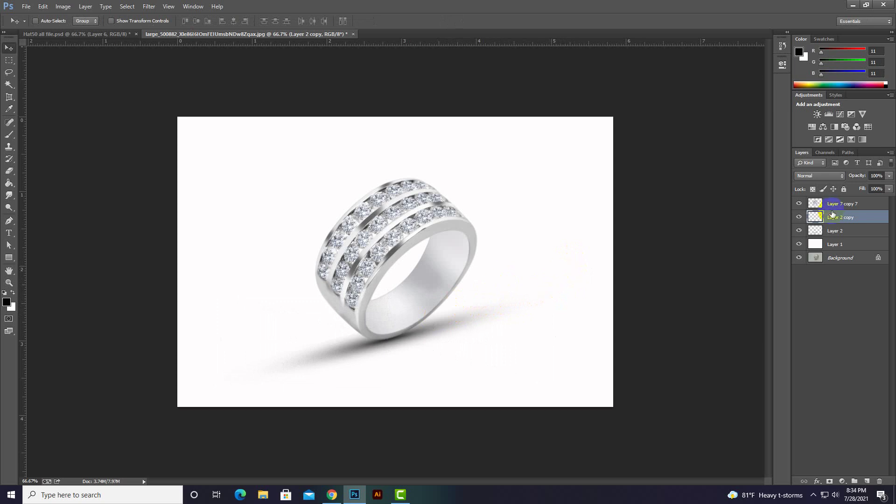
left_click(826, 233)
left_click(829, 204)
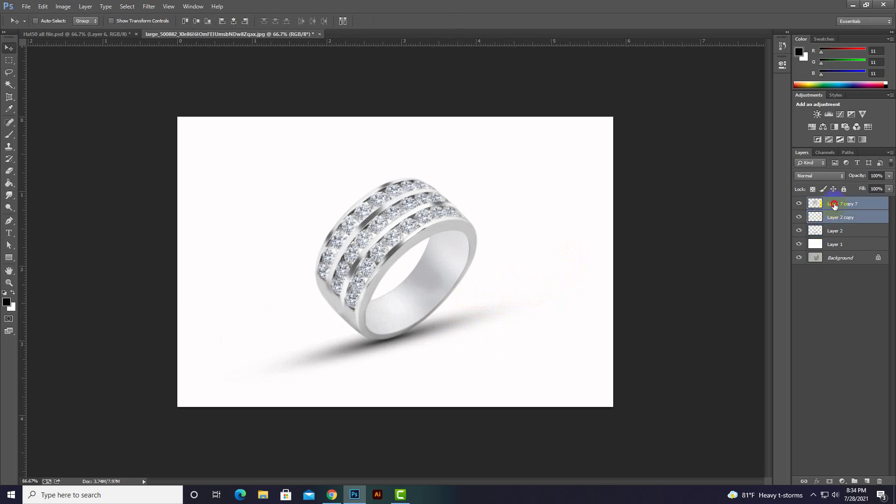
left_click(837, 232)
left_click(834, 205, "shift")
mouse_move(835, 205)
left_mouse_down()
mouse_move(880, 457)
mouse_move(854, 480)
left_mouse_up()
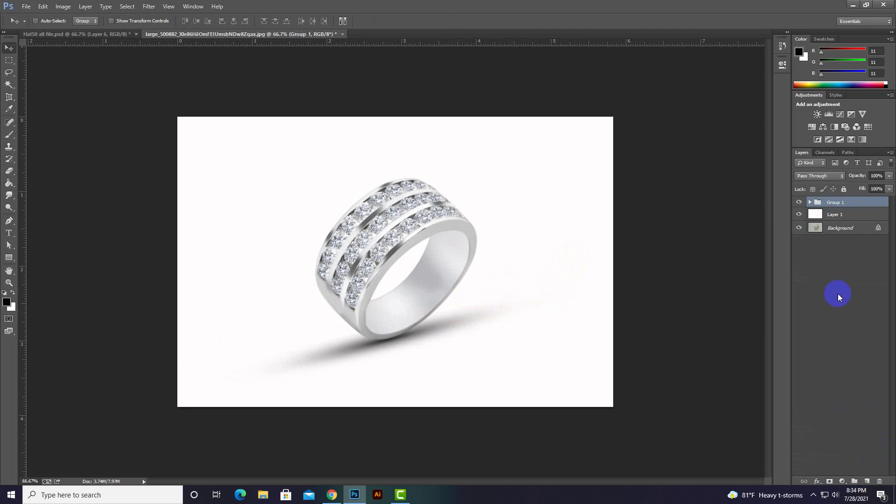
Toggle the white Layer 1 and Group 1 visibility to check the ring on white
left_click(799, 214)
left_click(799, 202)
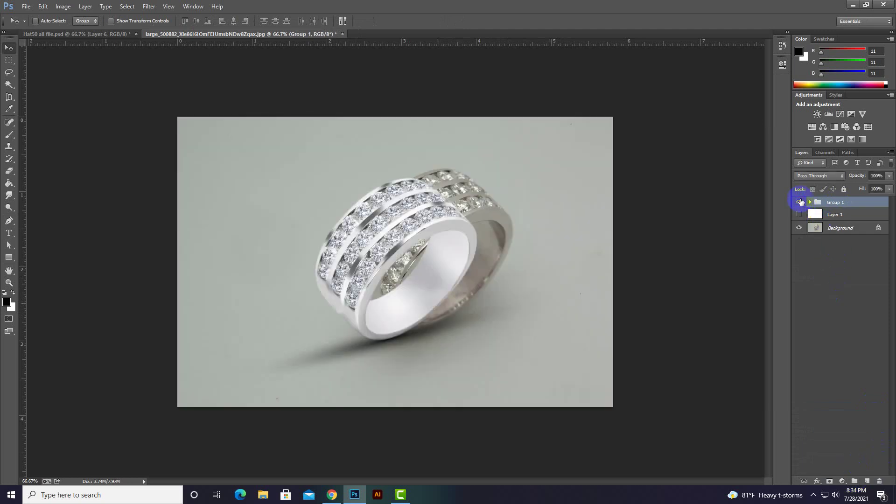
left_click(801, 202)
left_click(800, 214)
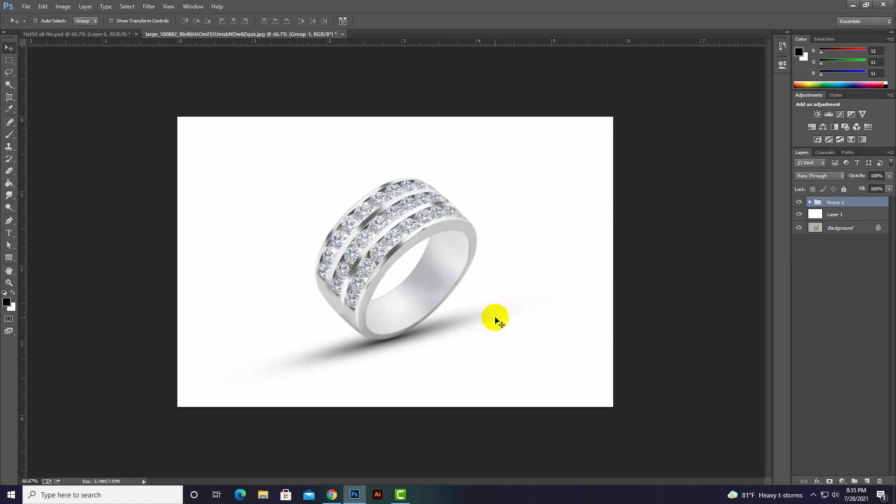
left_click(813, 496)
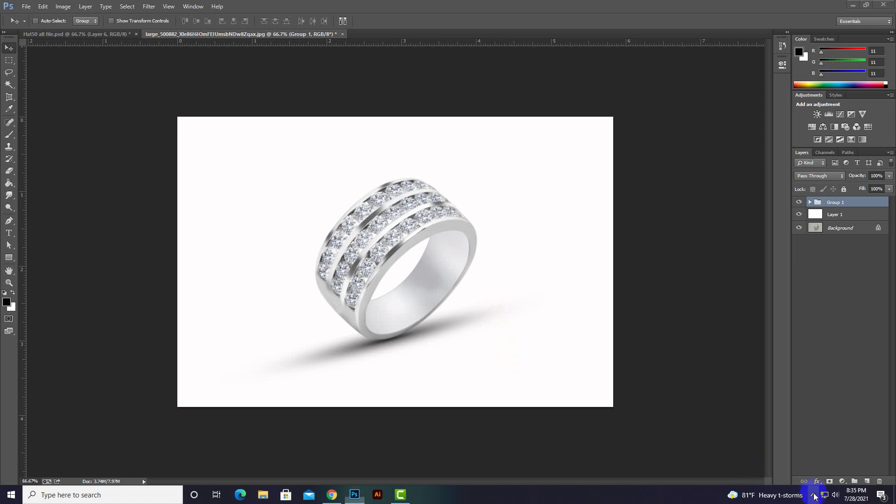